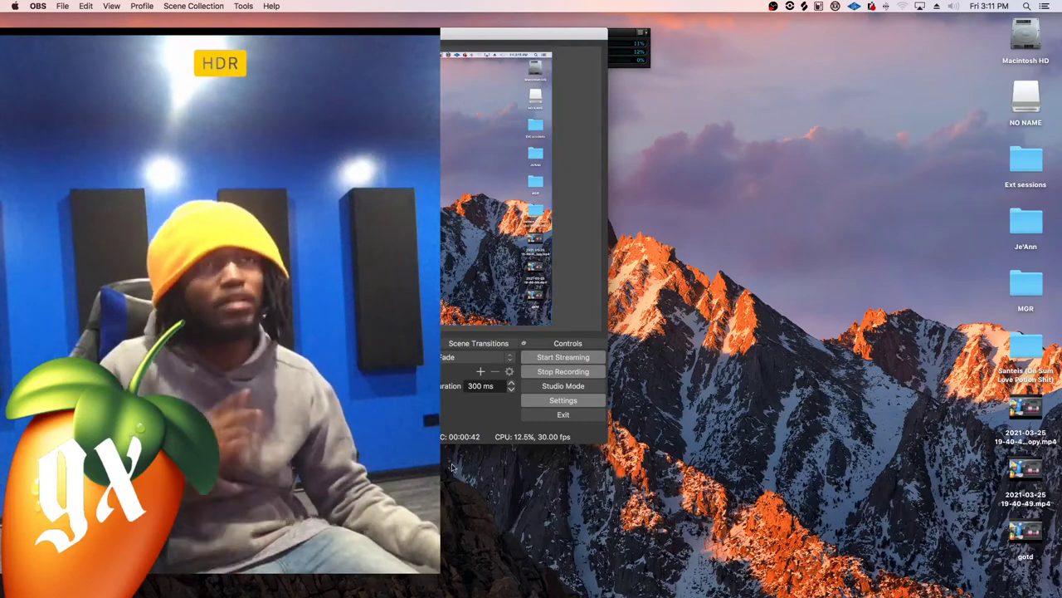
Switch to FL Studio 11 and show all of its windows
{"action": "mouse_move", "coordinate": [427, 595]}
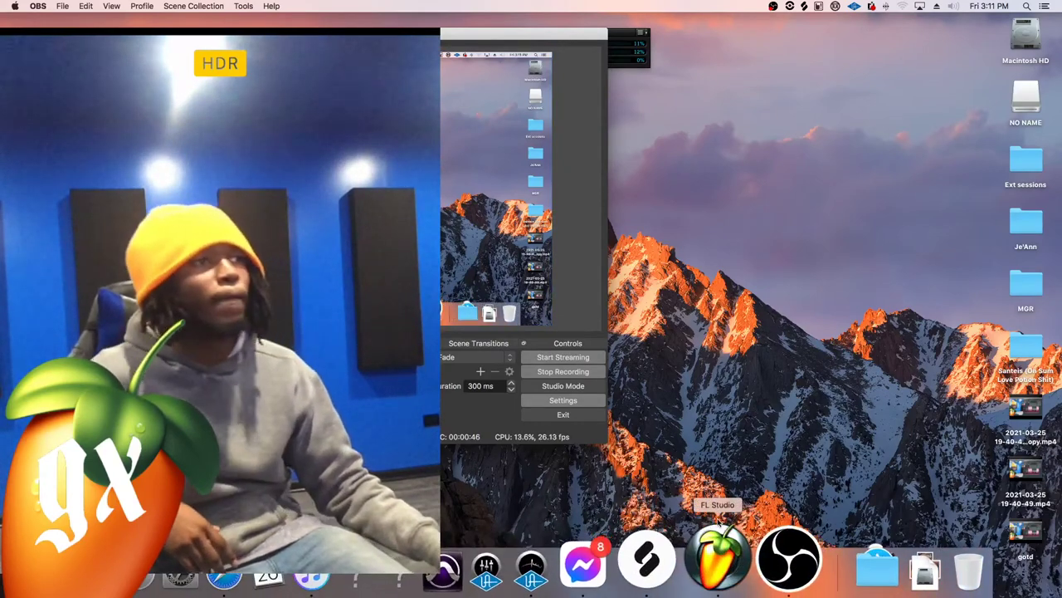
{"action": "mouse_move", "coordinate": [714, 591]}
{"action": "left_click", "coordinate": [722, 565]}
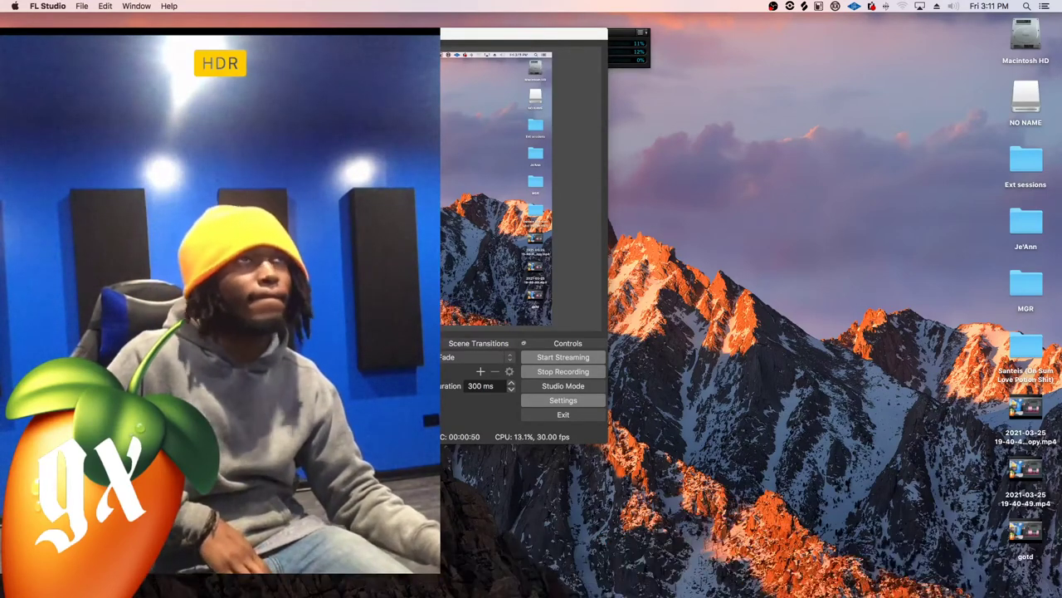
{"action": "mouse_move", "coordinate": [713, 591]}
{"action": "right_click", "coordinate": [715, 560]}
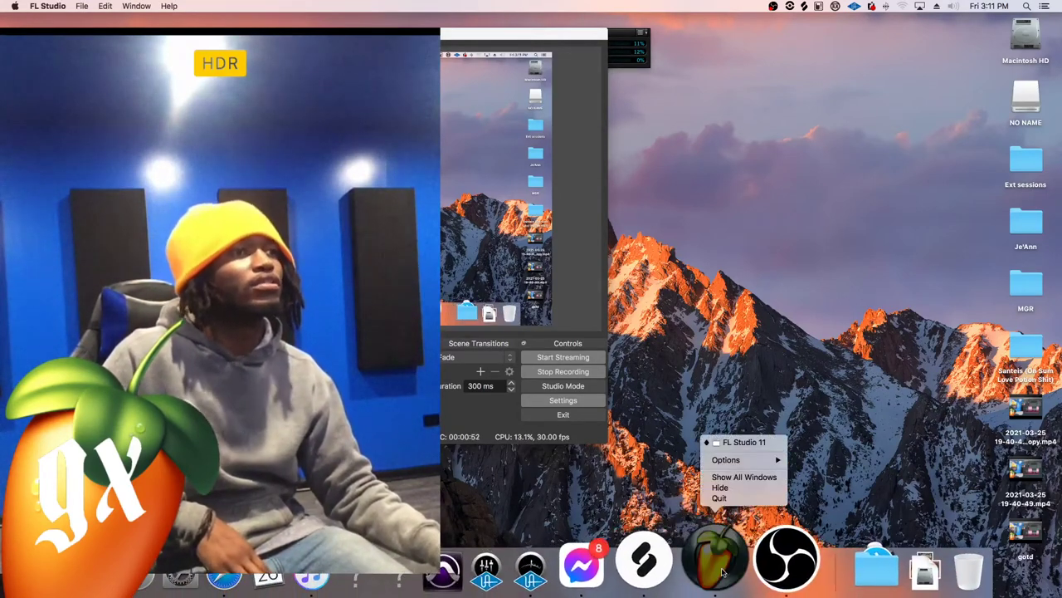
{"action": "left_click", "coordinate": [731, 477]}
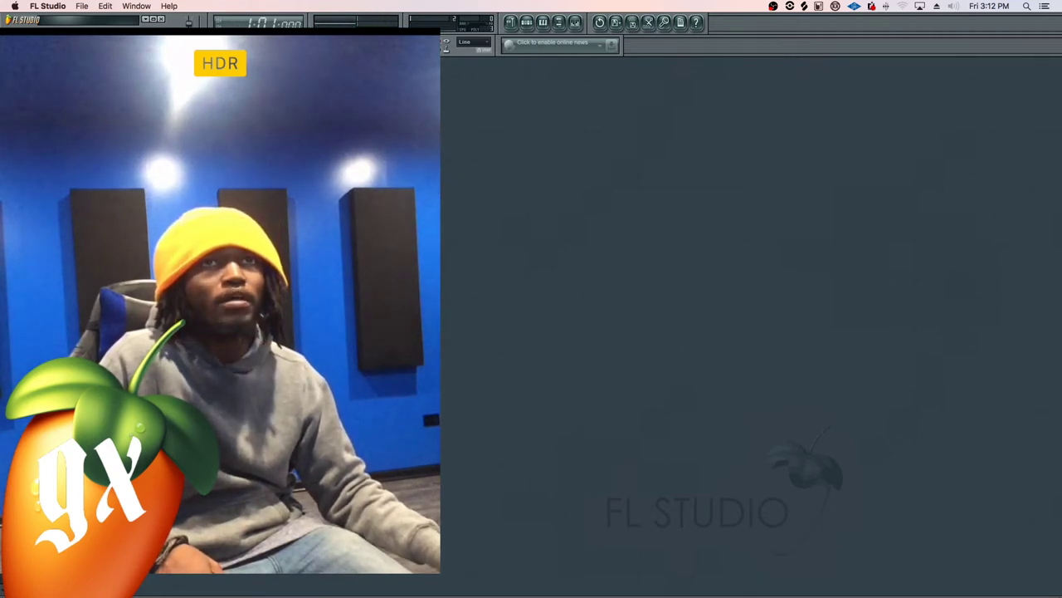
Open the piano roll and draw a first melody note in bar 1
{"action": "left_click", "coordinate": [540, 24]}
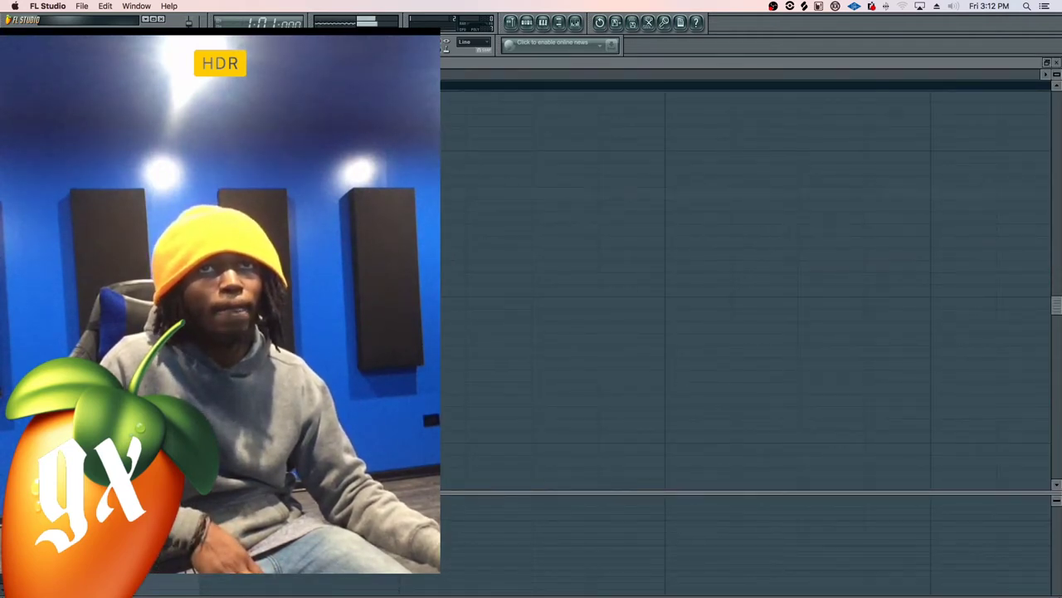
{"action": "scroll", "coordinate": [747, 287], "scroll_direction": "up", "scroll_amount": 3}
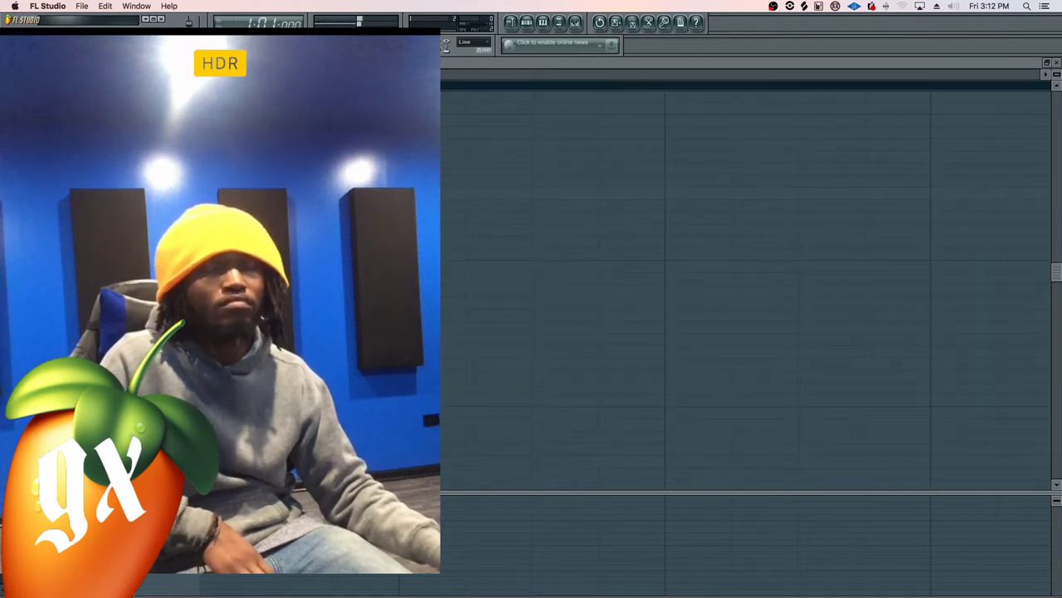
{"action": "left_click_drag", "start_coordinate": [415, 206], "coordinate": [485, 205]}
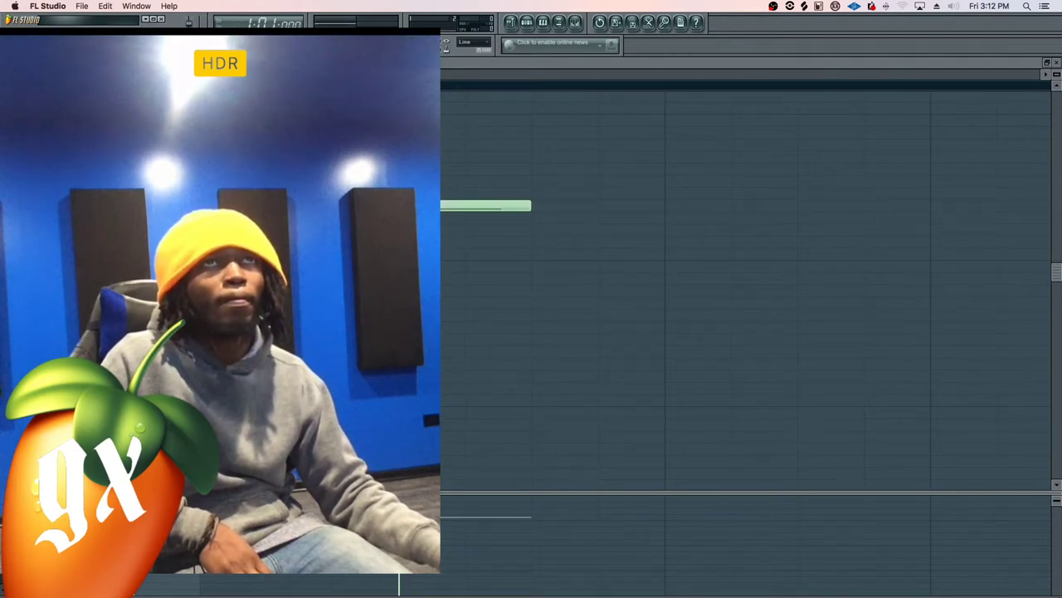
Add a D#6 note on beat 2 and a D6 note on beat 4 of bar 2
{"action": "scroll", "coordinate": [747, 282], "scroll_direction": "right", "scroll_amount": 5}
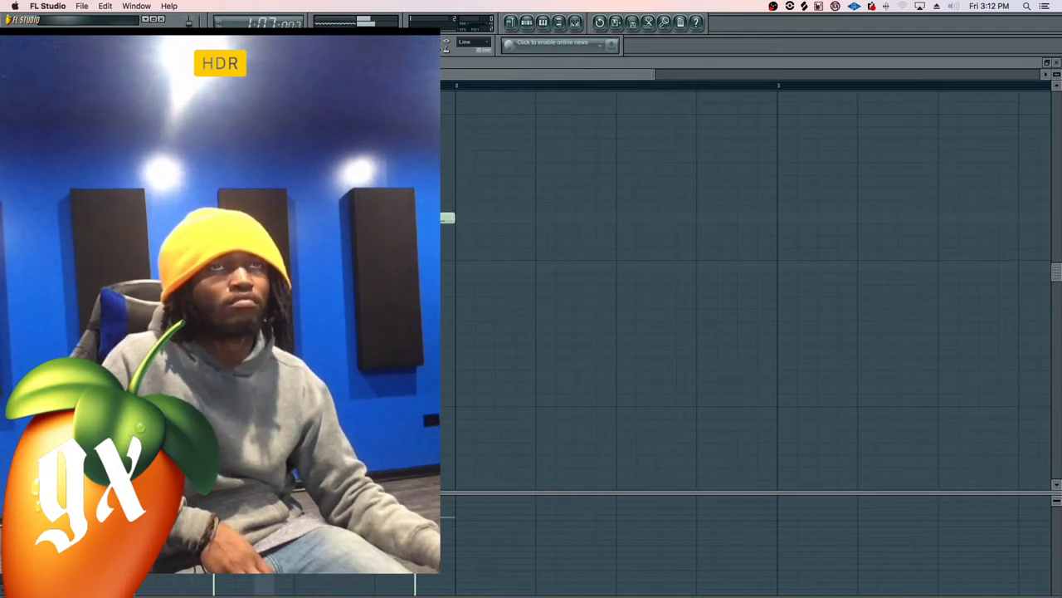
{"action": "left_click", "coordinate": [541, 217]}
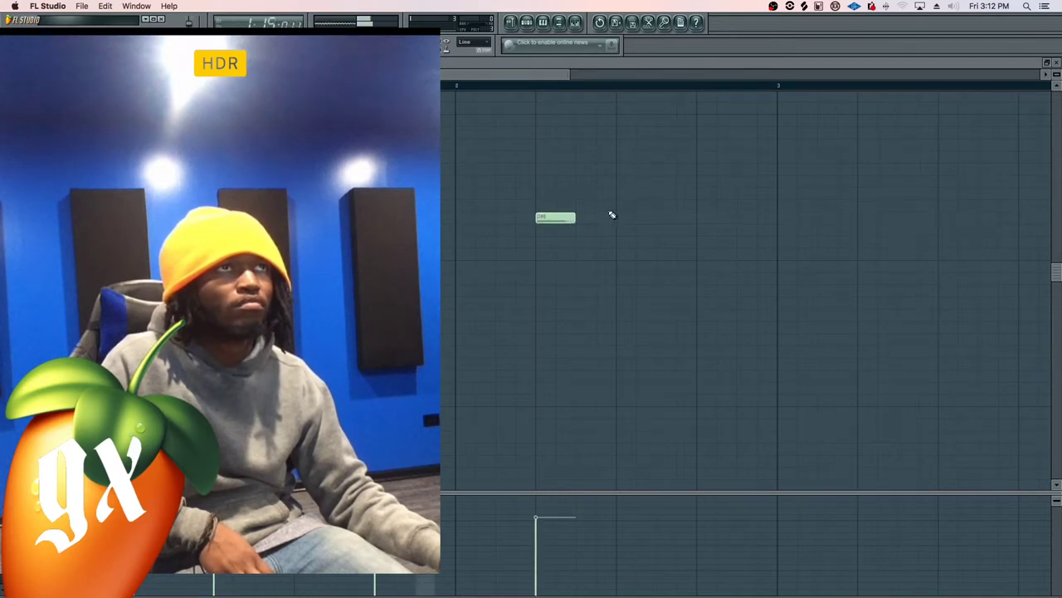
{"action": "left_click", "coordinate": [698, 229]}
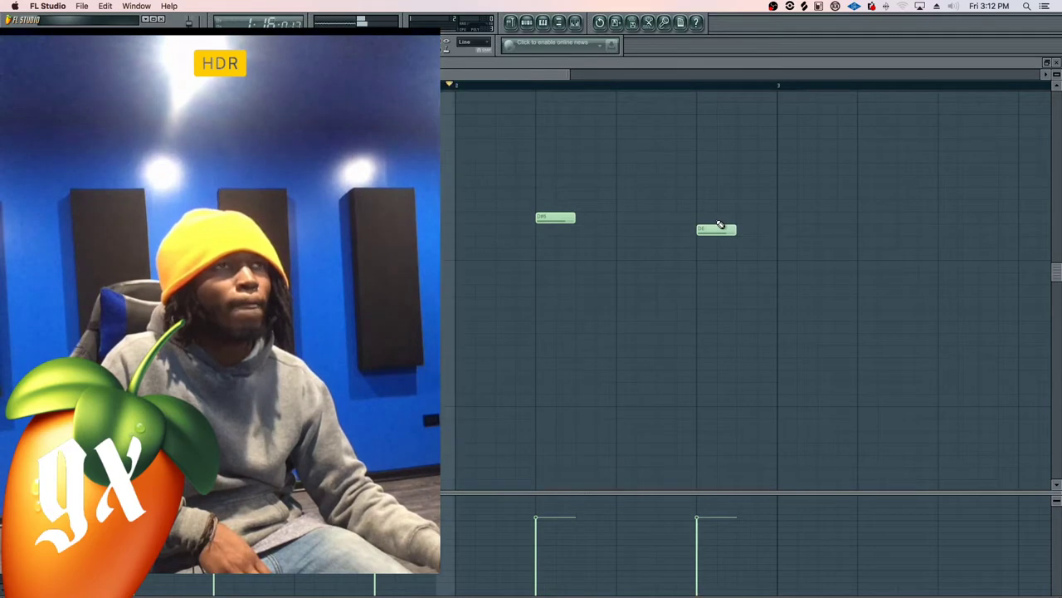
Play back the two-bar melody to check the notes placed so far
{"action": "key", "text": "space"}
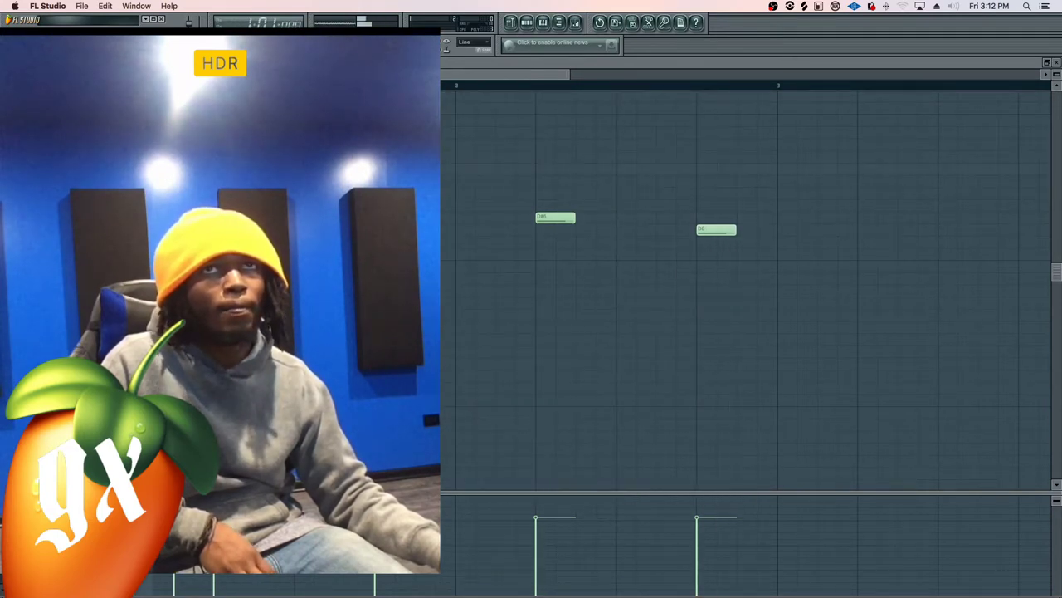
{"action": "key", "text": "space"}
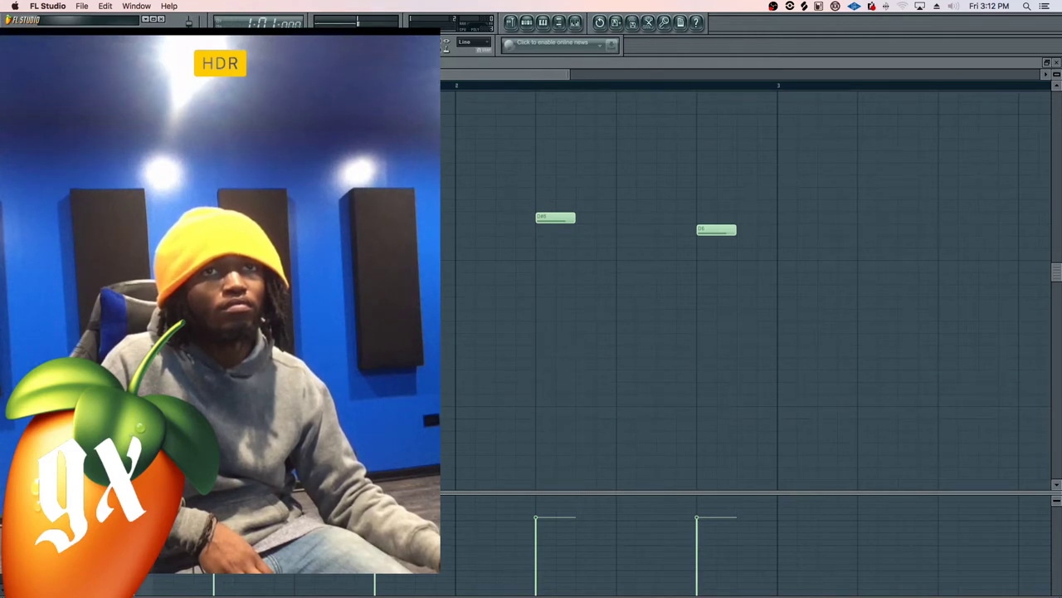
{"action": "key", "text": "space"}
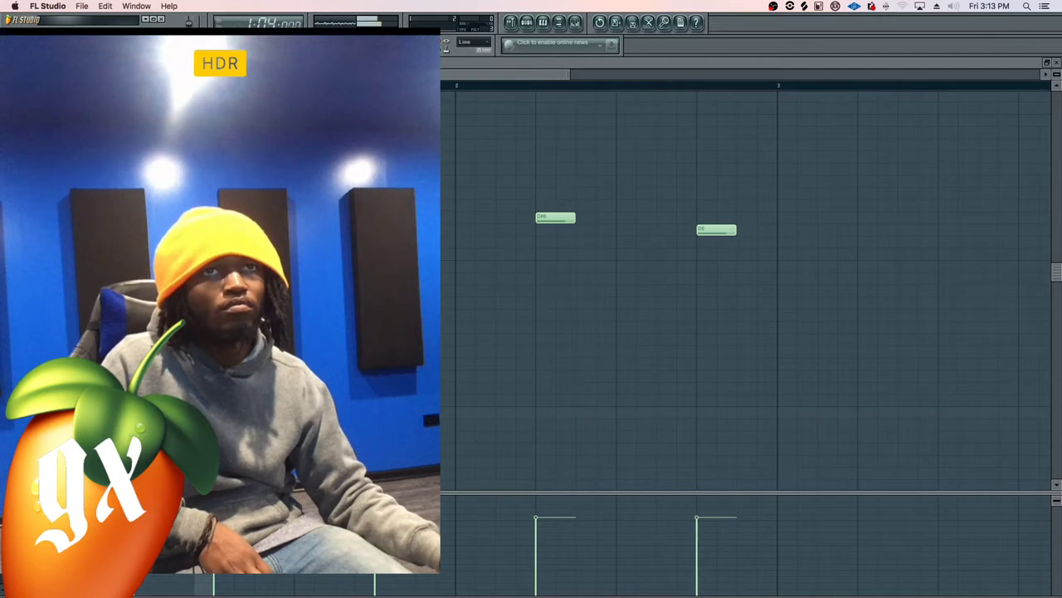
{"action": "key", "text": "space"}
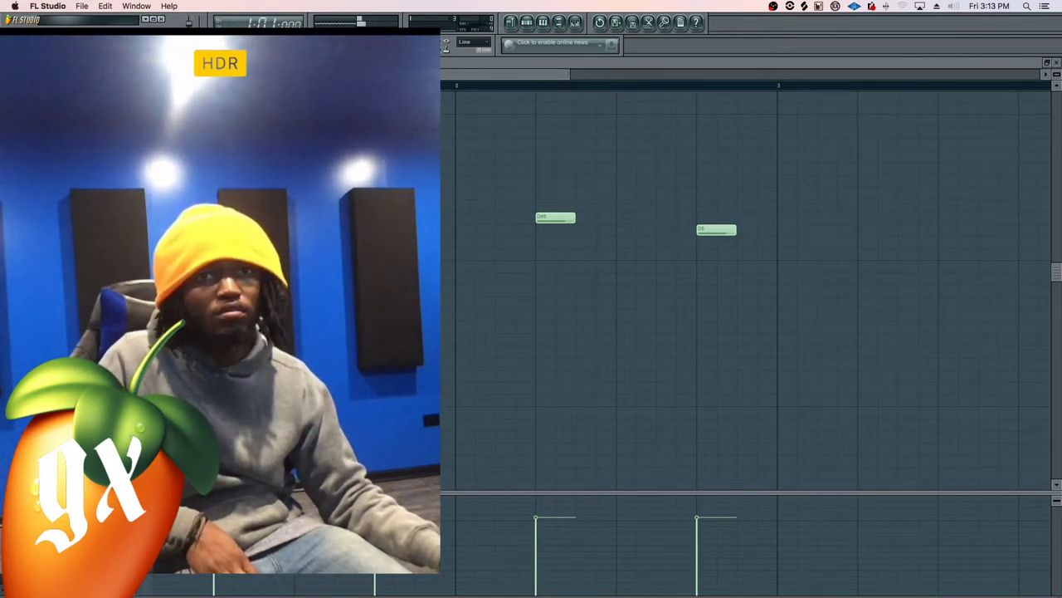
{"action": "key", "text": "space"}
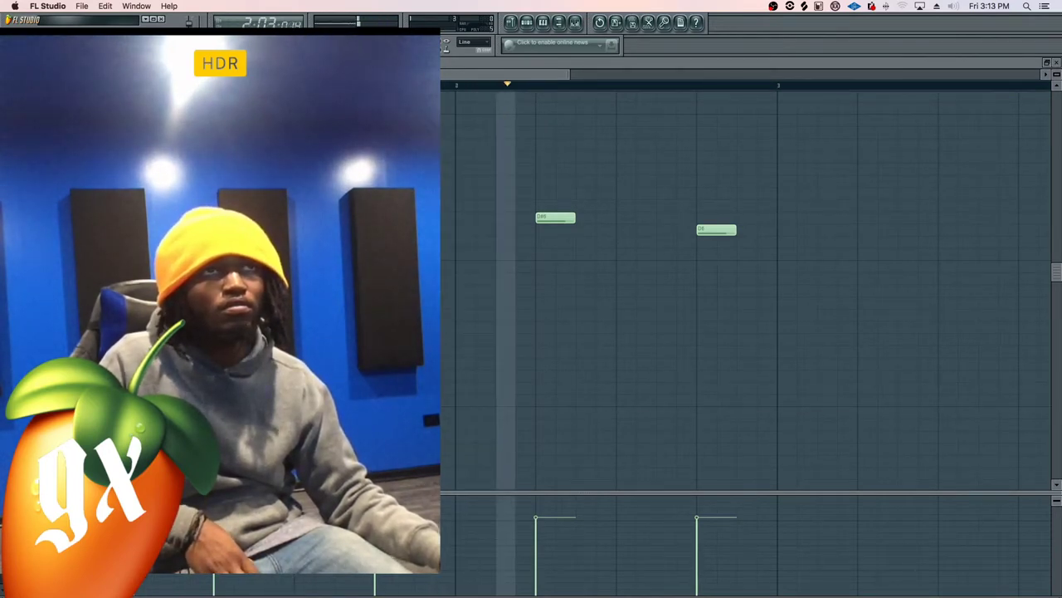
Try the long note leading into bar 2 on lower pitches during playback, and place a short A#5 note at the start of bar 2
{"action": "key", "text": "space"}
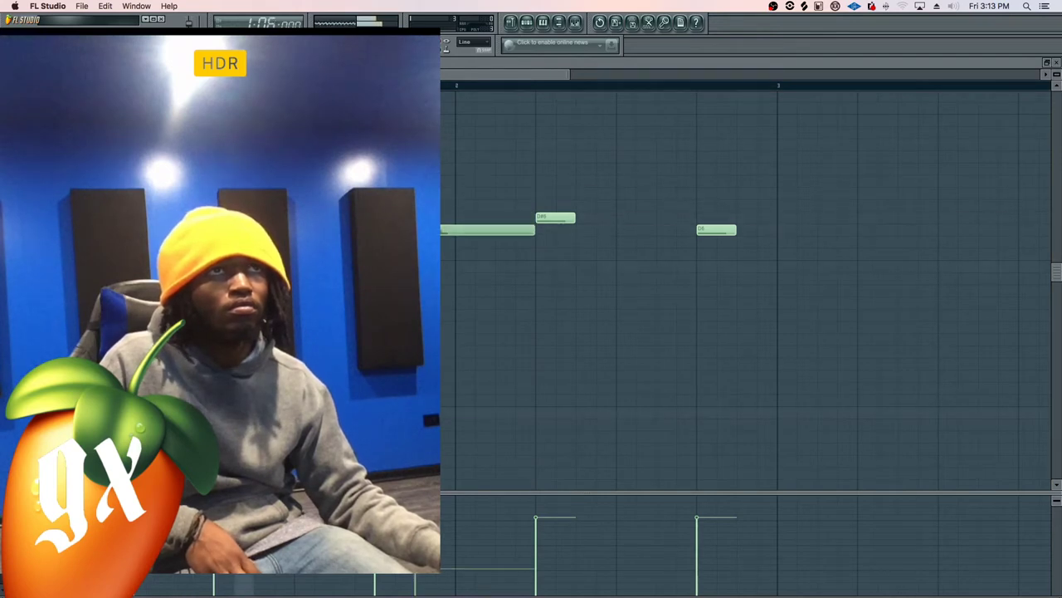
{"action": "key", "text": "space"}
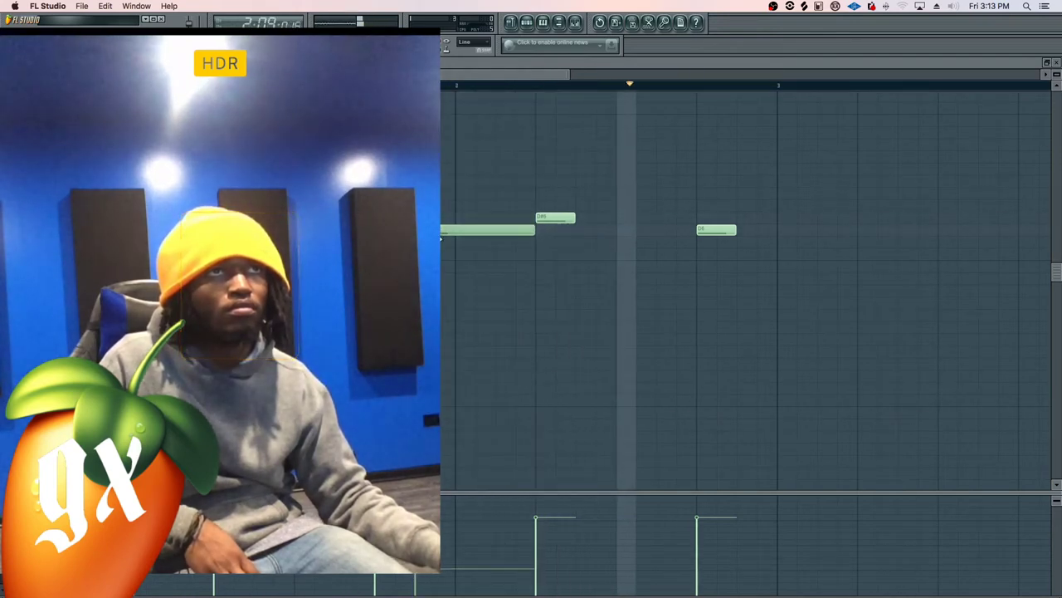
{"action": "left_click_drag", "start_coordinate": [442, 238], "coordinate": [441, 242]}
{"action": "key", "text": "space"}
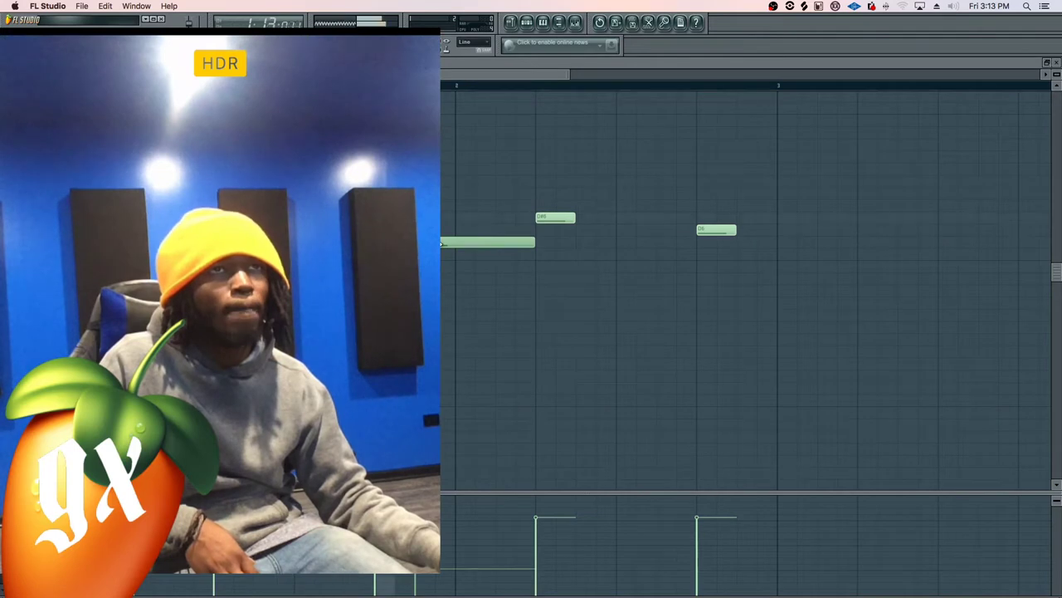
{"action": "key", "text": "space"}
{"action": "key", "text": "space"}
{"action": "left_click_drag", "start_coordinate": [442, 242], "coordinate": [441, 255]}
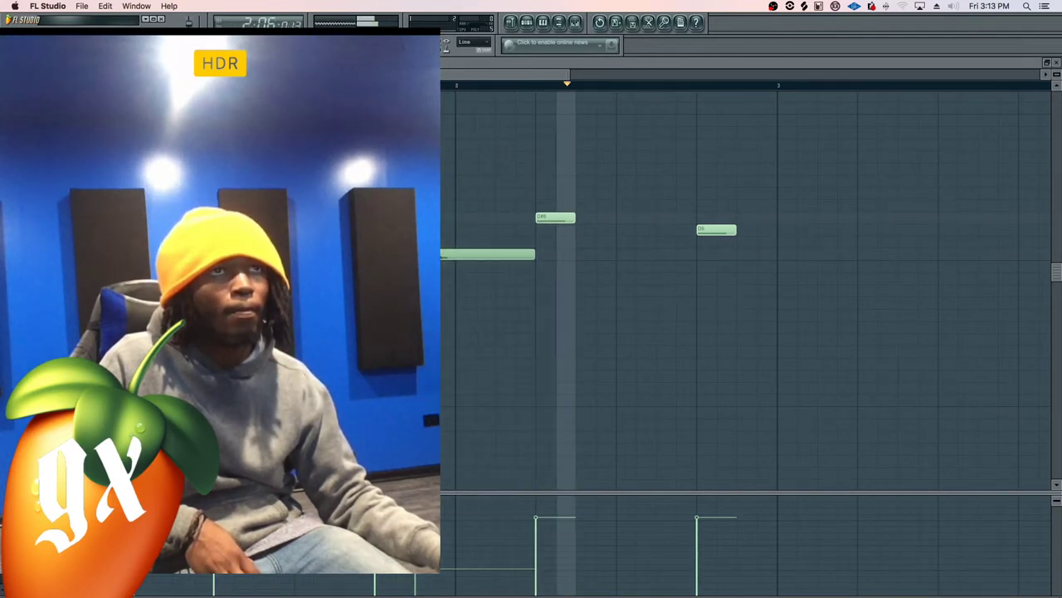
{"action": "key", "text": "space"}
{"action": "left_click_drag", "start_coordinate": [441, 255], "coordinate": [465, 278]}
{"action": "key", "text": "space"}
{"action": "key", "text": "space"}
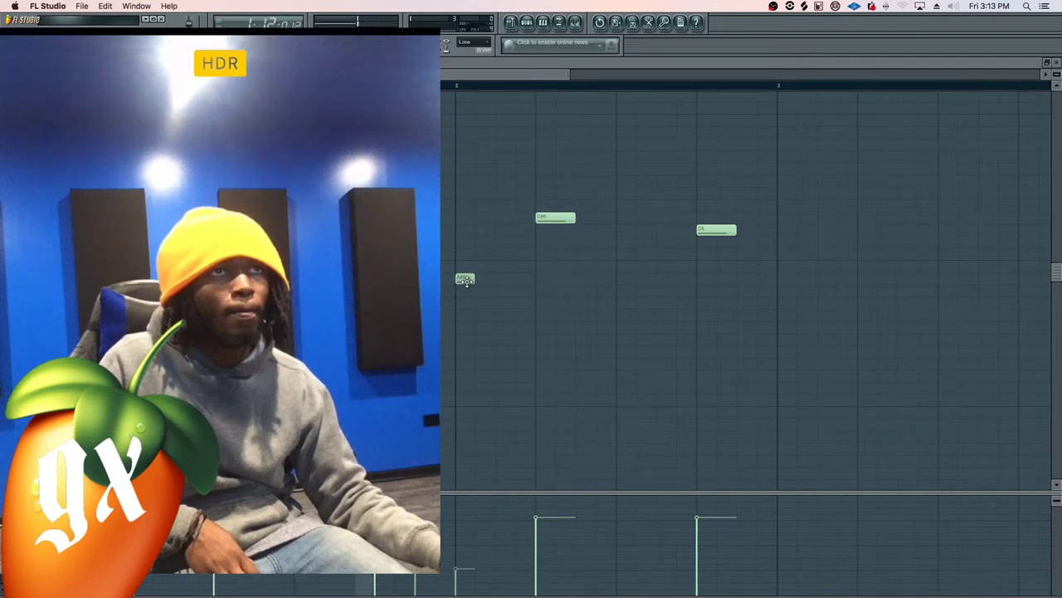
Shorten the D6 note in bar 2 to half its length and add a short B5 note after it
{"action": "key", "text": "space"}
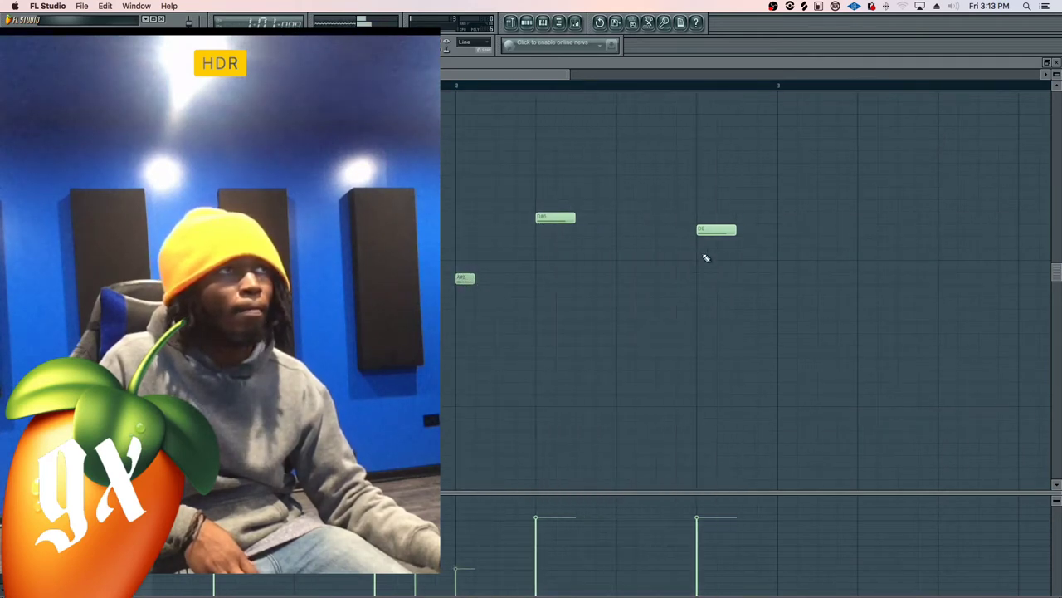
{"action": "left_click_drag", "start_coordinate": [732, 230], "coordinate": [717, 229]}
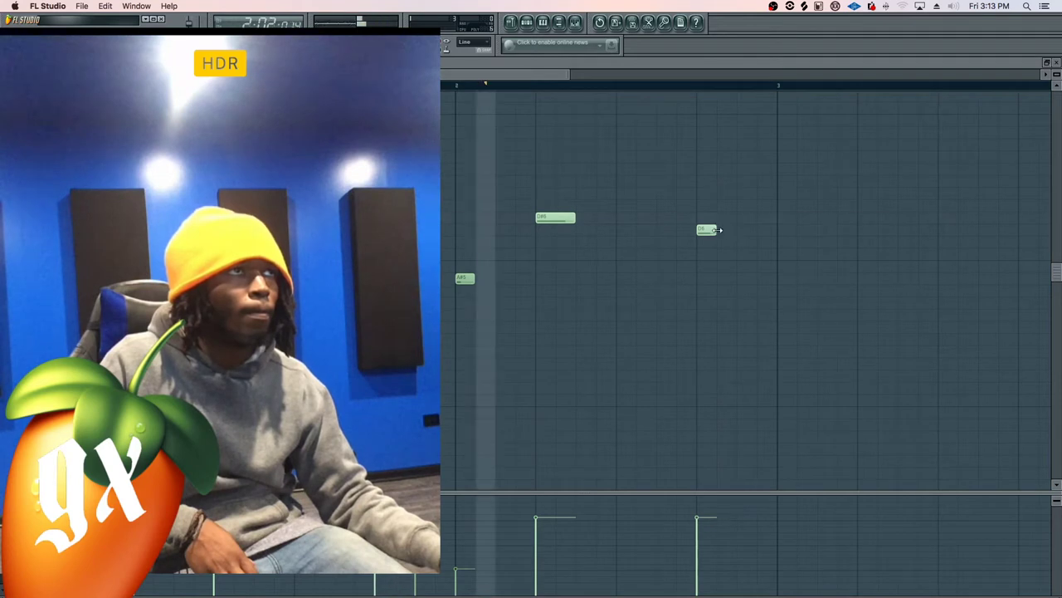
{"action": "left_click", "coordinate": [744, 267]}
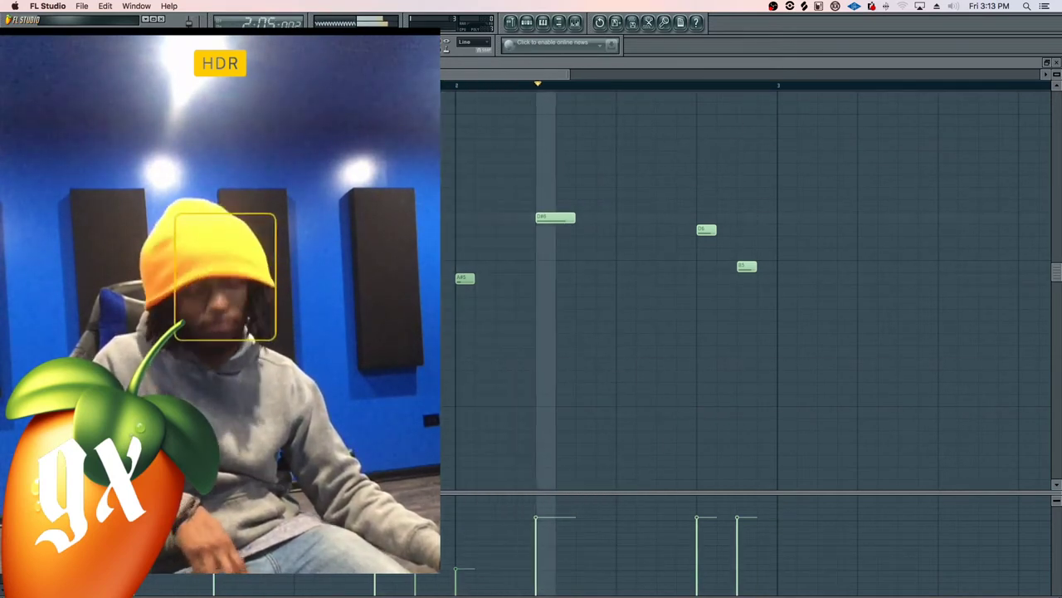
Duplicate the two-bar melody into bars 3 and 4, and copy the resulting four bars into bars 5 to 8
{"action": "left_click_drag", "start_coordinate": [792, 101], "coordinate": [443, 440]}
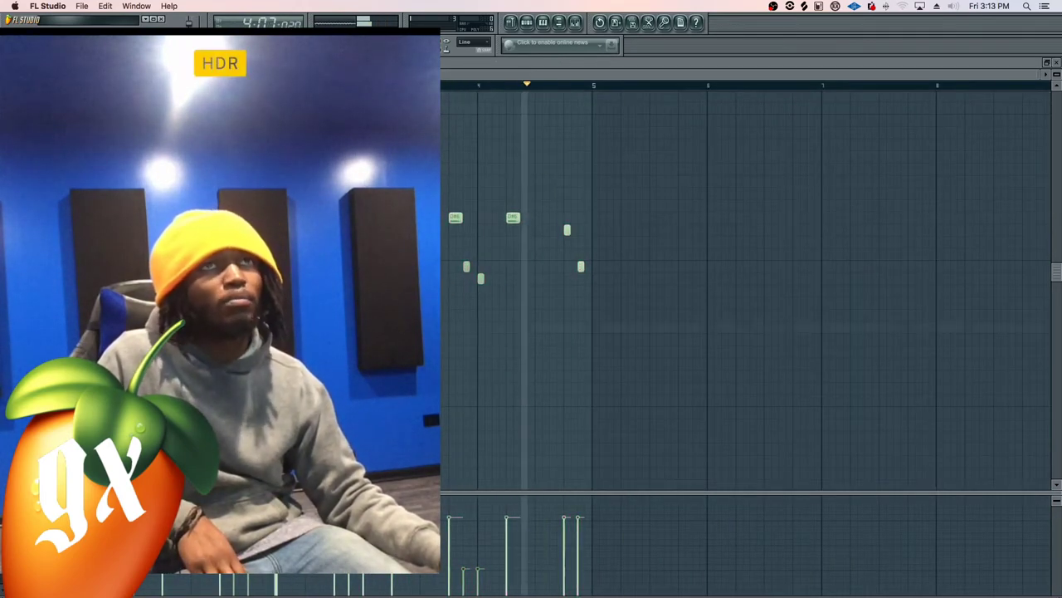
{"action": "key", "text": "space"}
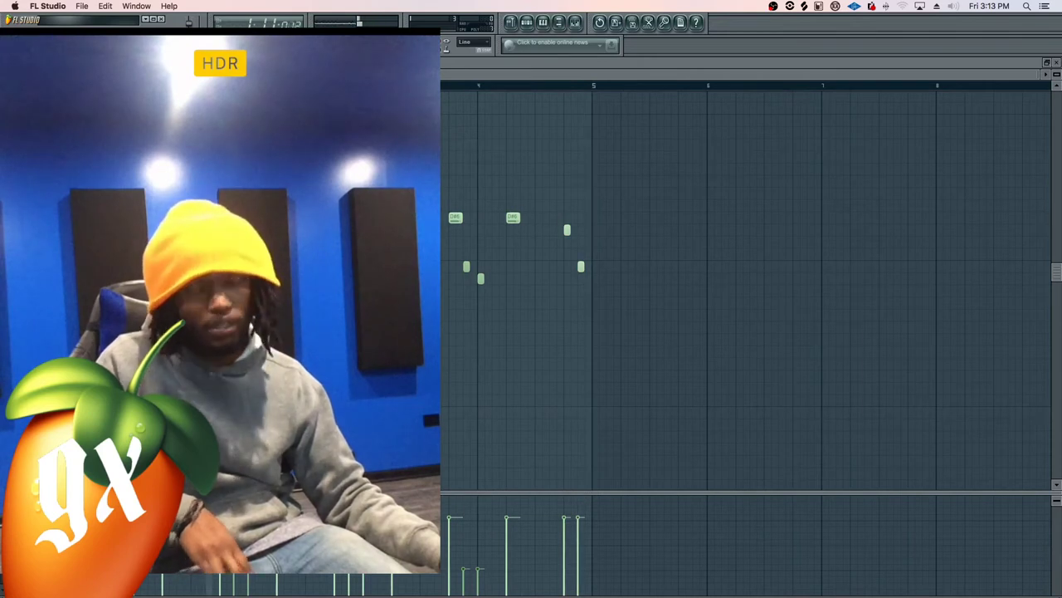
{"action": "left_click_drag", "start_coordinate": [629, 93], "coordinate": [440, 430]}
{"action": "key", "text": "space"}
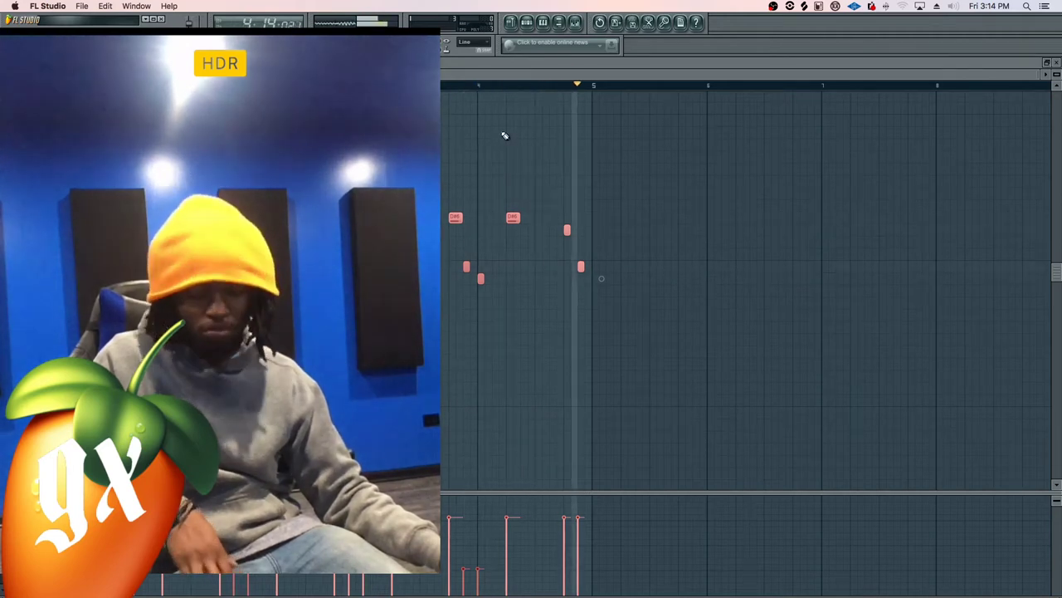
{"action": "left_click_drag", "start_coordinate": [598, 114], "coordinate": [439, 444]}
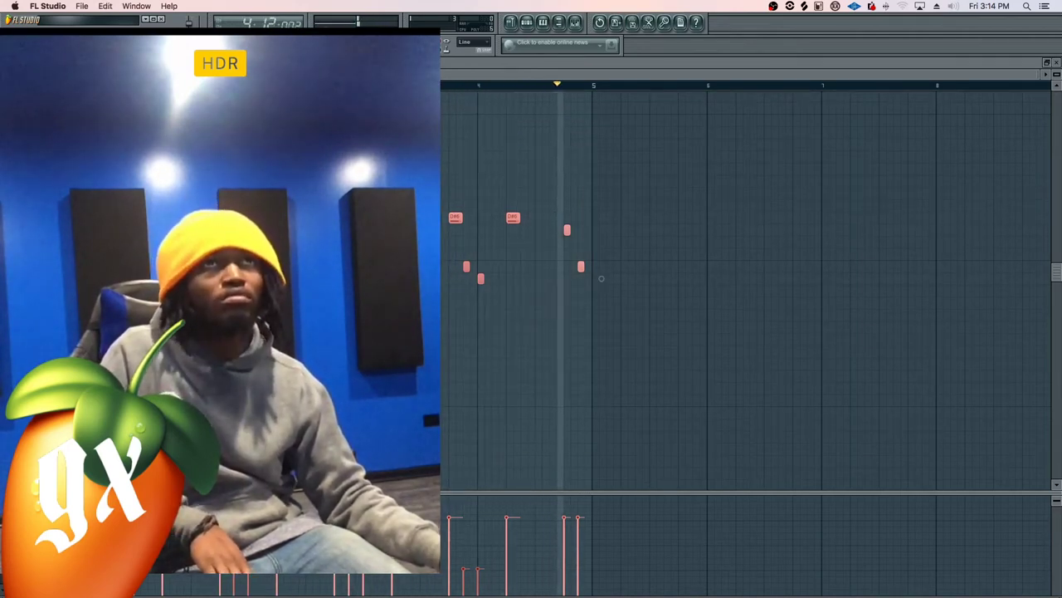
{"action": "scroll", "coordinate": [601, 278], "scroll_direction": "right", "scroll_amount": 8}
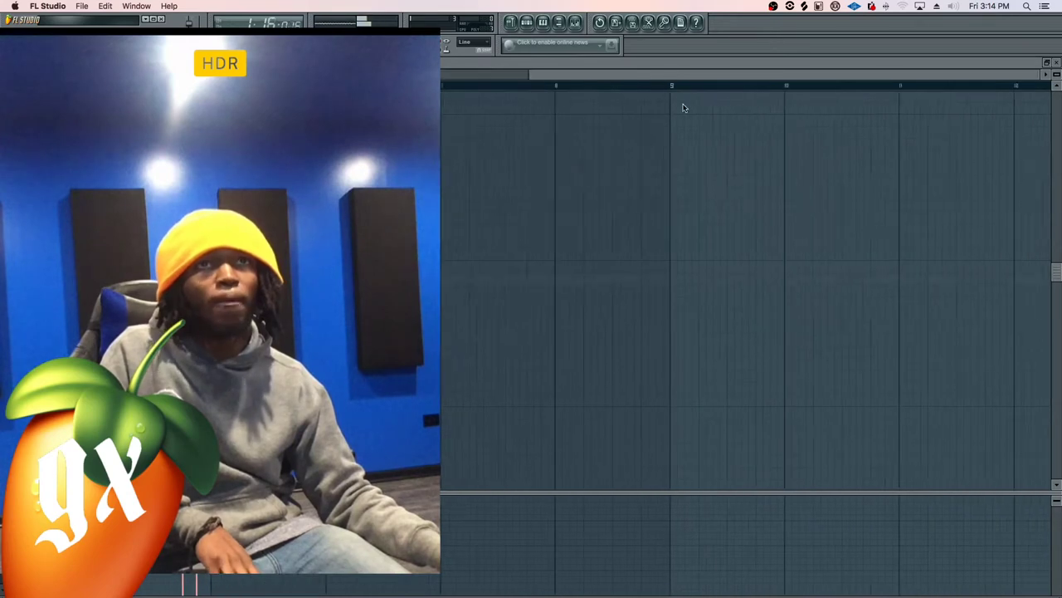
{"action": "scroll", "coordinate": [684, 108], "scroll_direction": "left", "scroll_amount": 8}
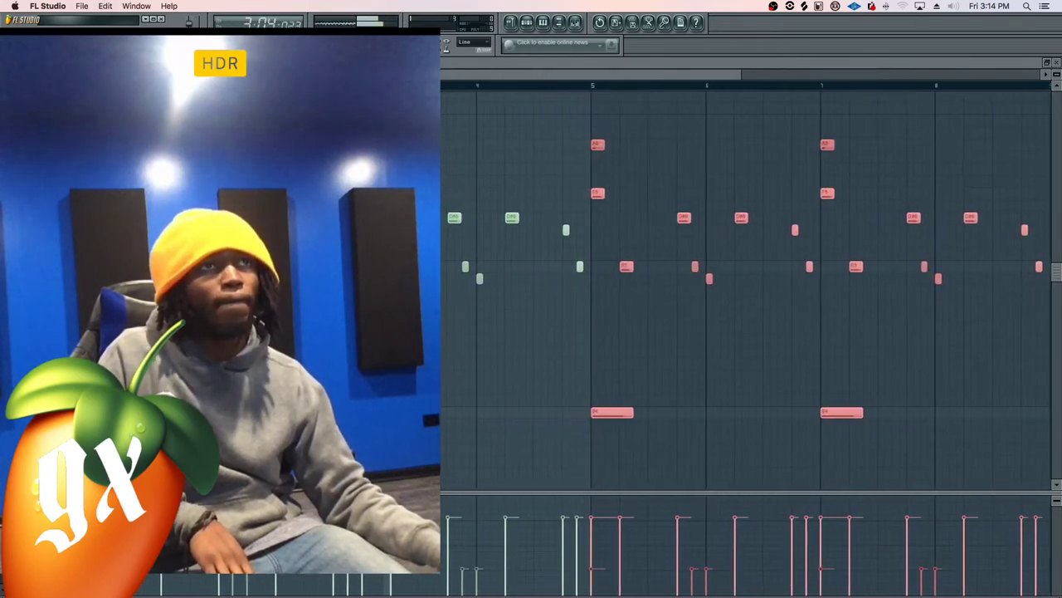
Play back the eight-bar melody and check its high and low notes
{"action": "scroll", "coordinate": [692, 257], "scroll_direction": "down", "scroll_amount": 5}
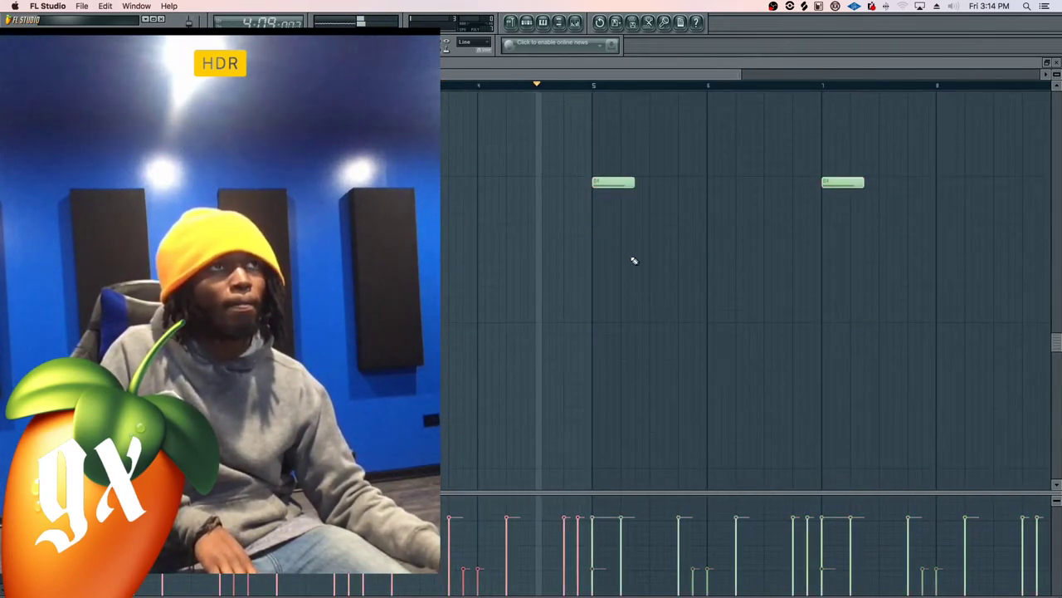
{"action": "scroll", "coordinate": [634, 261], "scroll_direction": "up", "scroll_amount": 6}
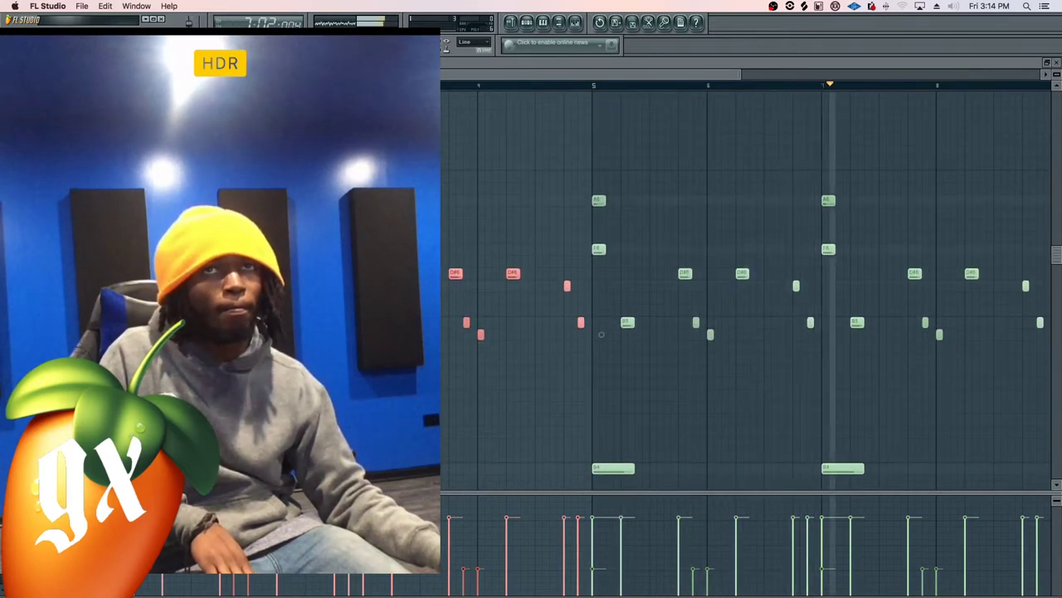
{"action": "key", "text": "space"}
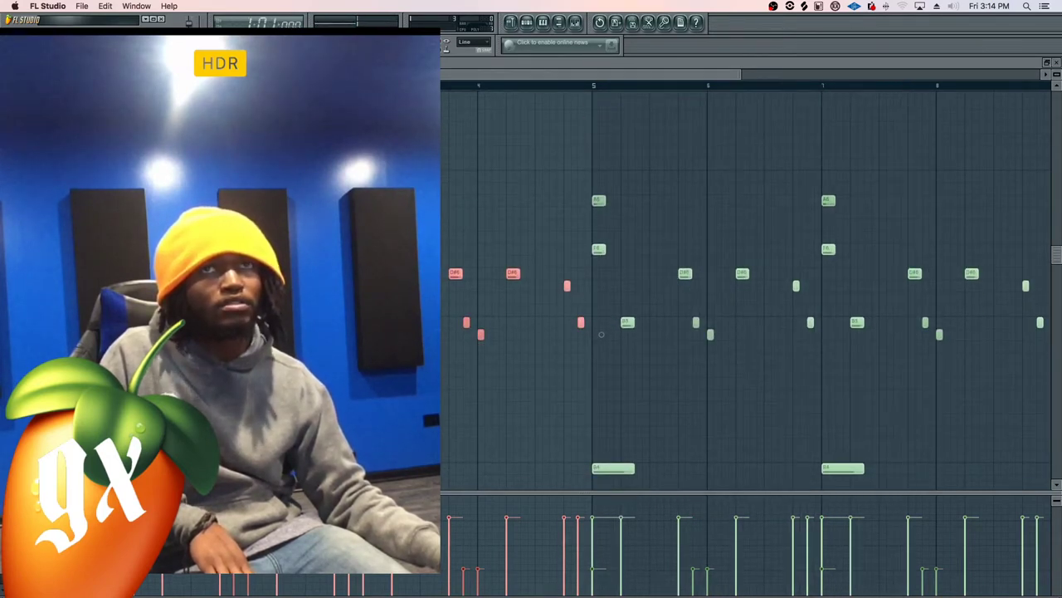
{"action": "scroll", "coordinate": [747, 323], "scroll_direction": "down", "scroll_amount": 1}
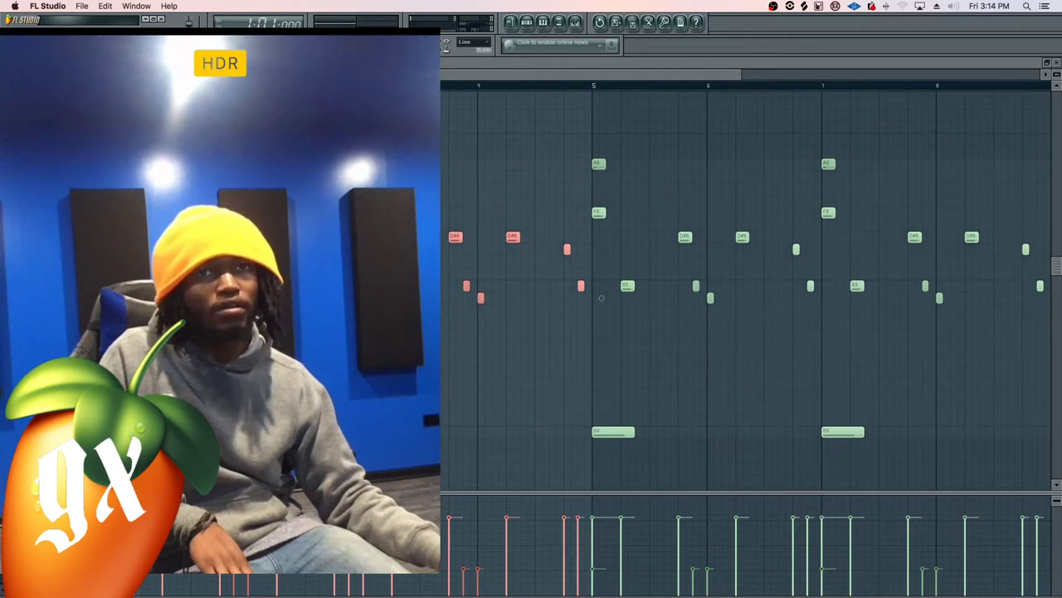
Deselect the notes and add short A4 notes below the B4 notes at the start of bars 5 and 7
{"action": "key", "text": "ctrl+d"}
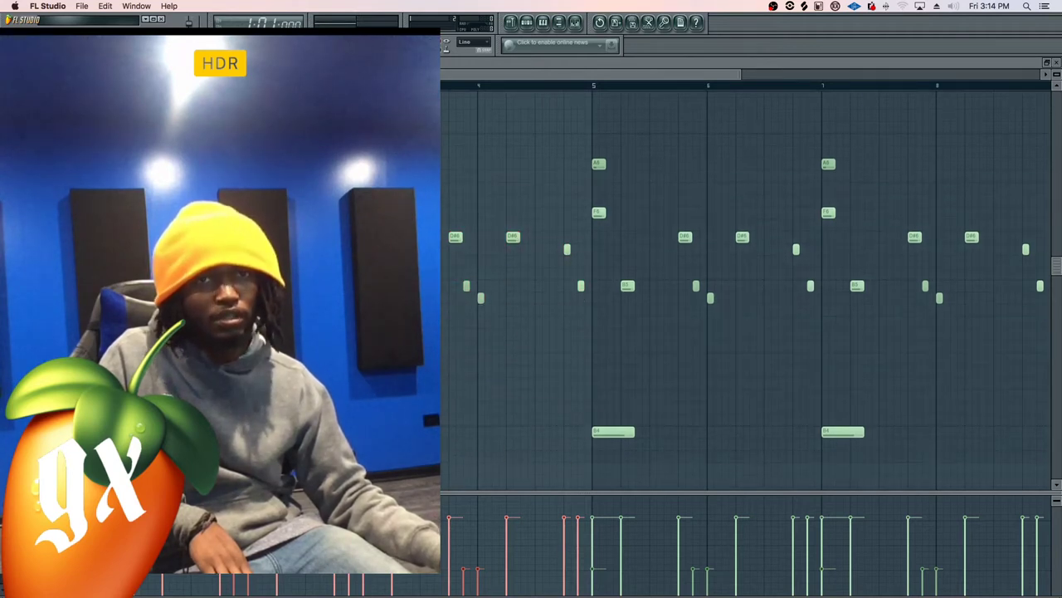
{"action": "left_click", "coordinate": [506, 454]}
{"action": "left_click_drag", "start_coordinate": [505, 453], "coordinate": [597, 454]}
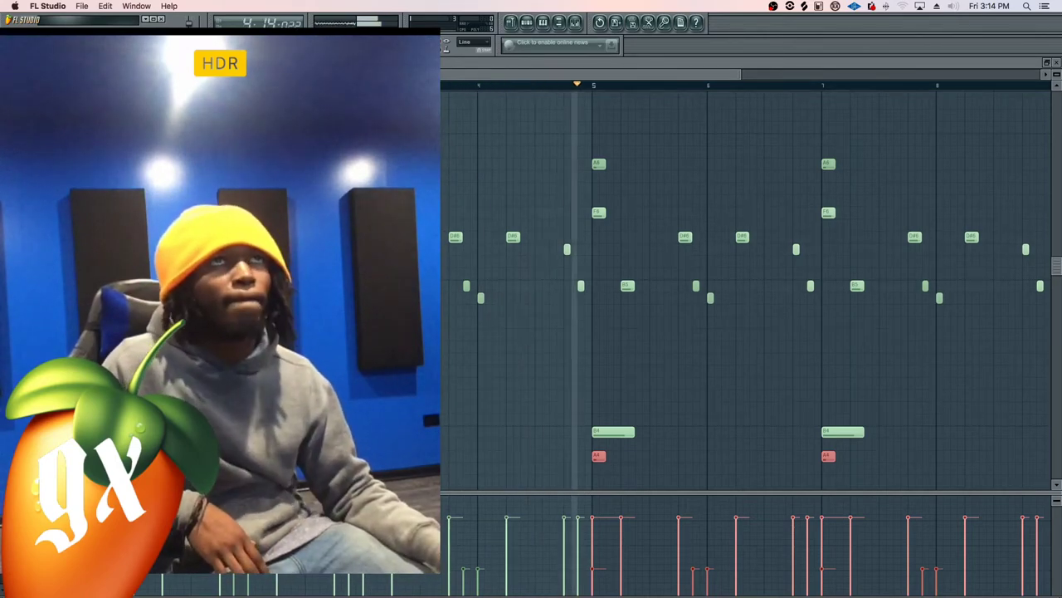
Delete the short A4 and F4 notes at the start of bar 5 and the A4 note at the start of bar 7
{"action": "scroll", "coordinate": [631, 278], "scroll_direction": "down", "scroll_amount": 5}
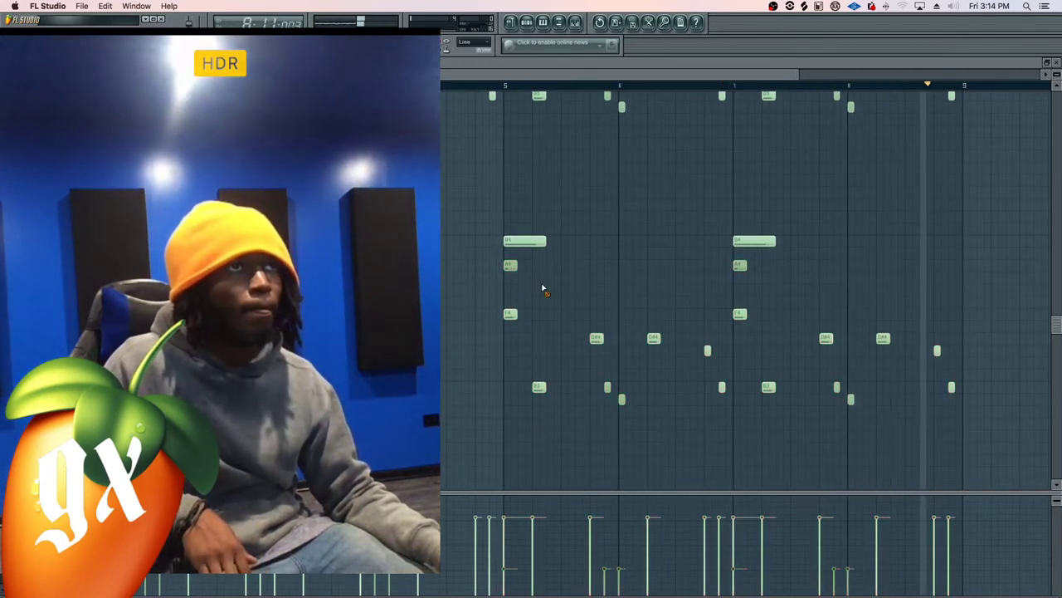
{"action": "key", "text": "space"}
{"action": "right_click", "coordinate": [510, 265]}
{"action": "right_click", "coordinate": [510, 314]}
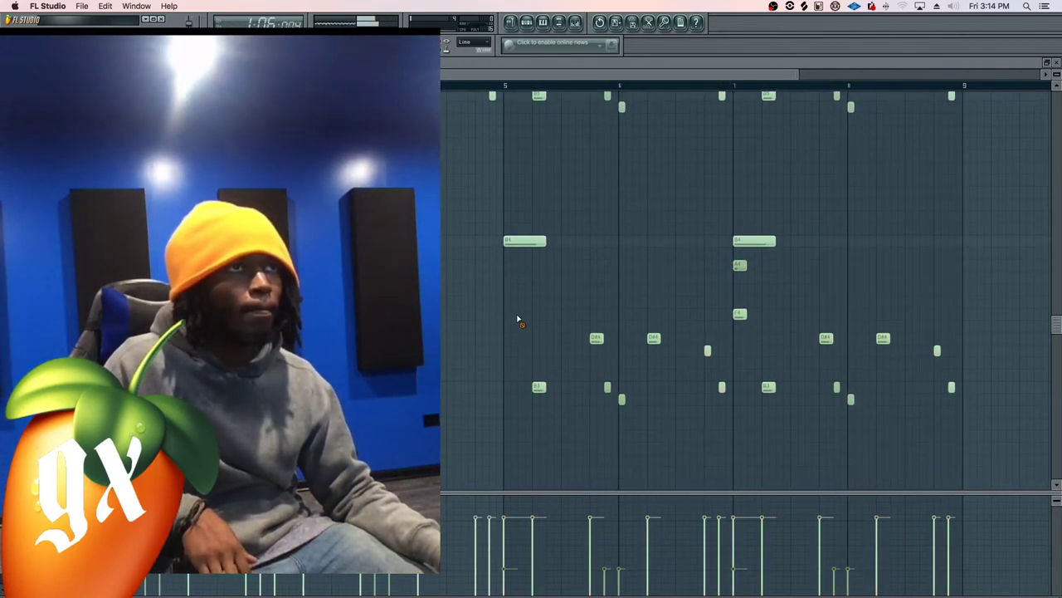
{"action": "right_click", "coordinate": [741, 266]}
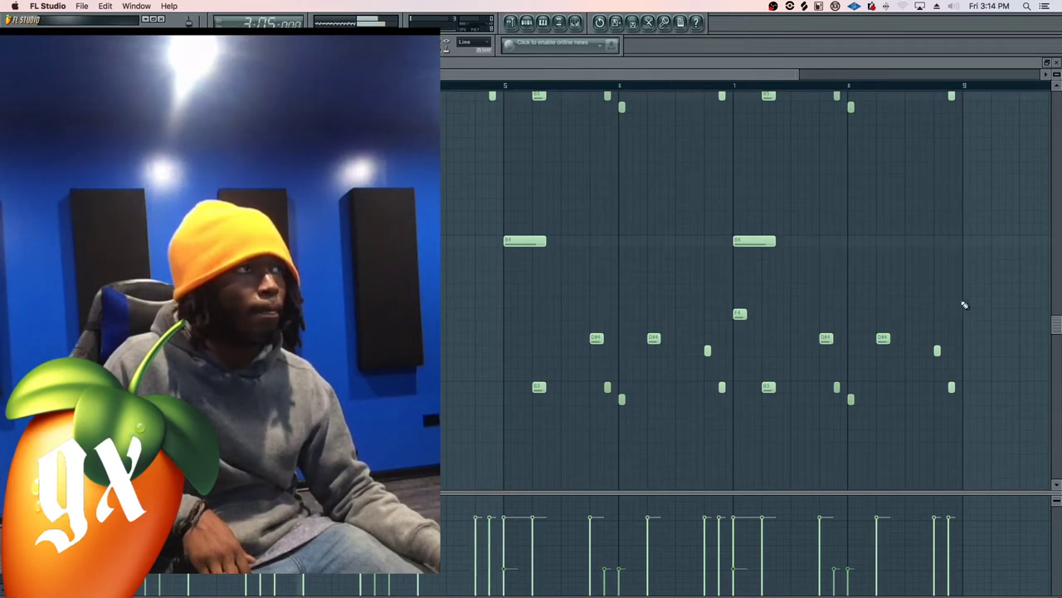
{"action": "key", "text": "space"}
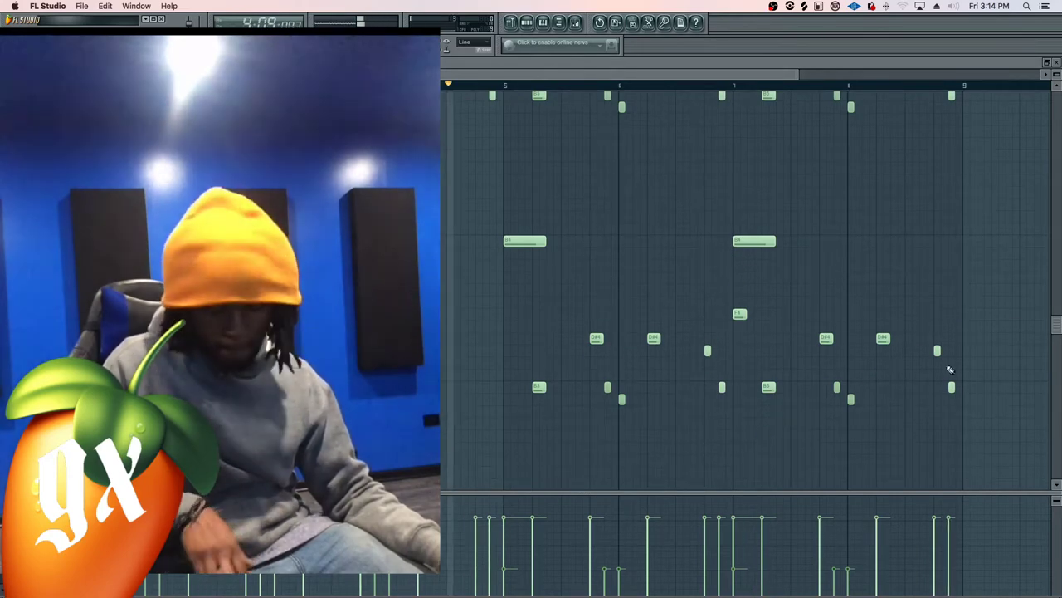
Select the lower-octave melody notes in bars 5 to 8 and reduce their velocities so they play softer
{"action": "left_click_drag", "start_coordinate": [972, 285], "coordinate": [516, 459]}
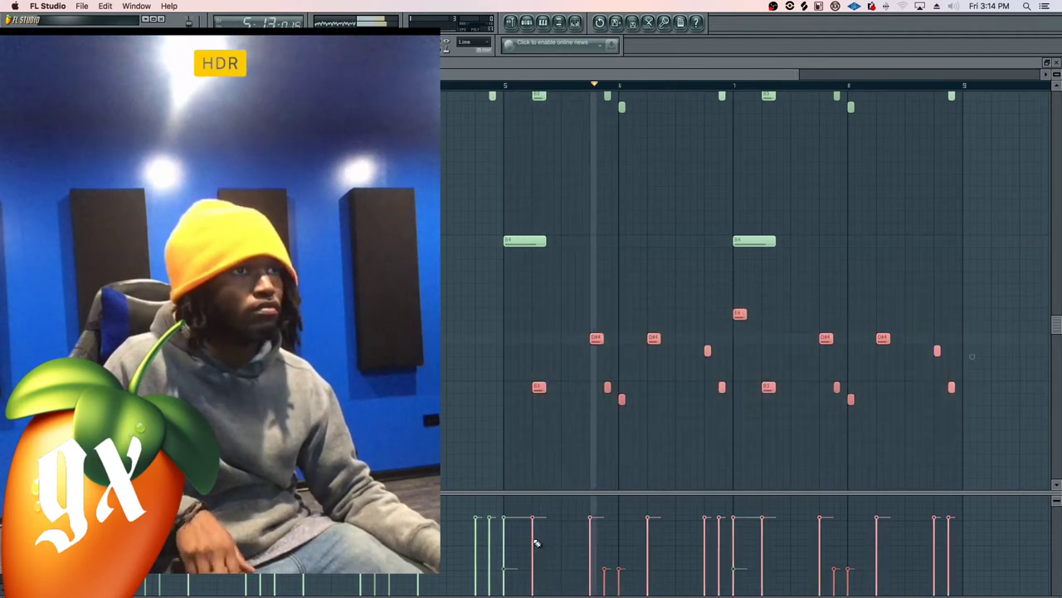
{"action": "mouse_move", "coordinate": [536, 543]}
{"action": "left_mouse_down"}
{"action": "mouse_move", "coordinate": [745, 558]}
{"action": "mouse_move", "coordinate": [791, 544]}
{"action": "mouse_move", "coordinate": [951, 540]}
{"action": "left_mouse_up"}
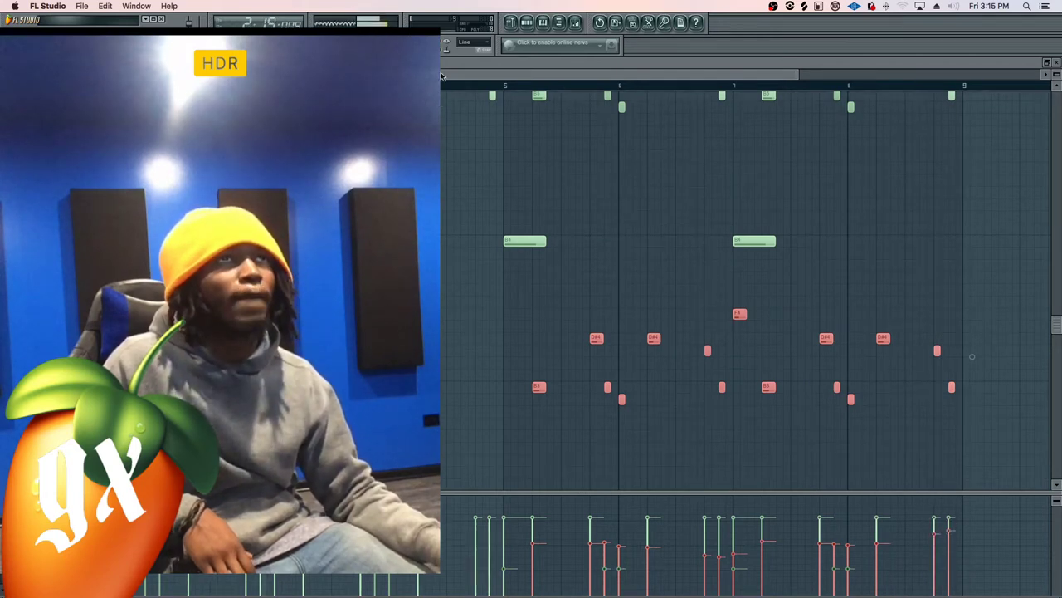
{"action": "left_click_drag", "start_coordinate": [445, 85], "coordinate": [531, 37]}
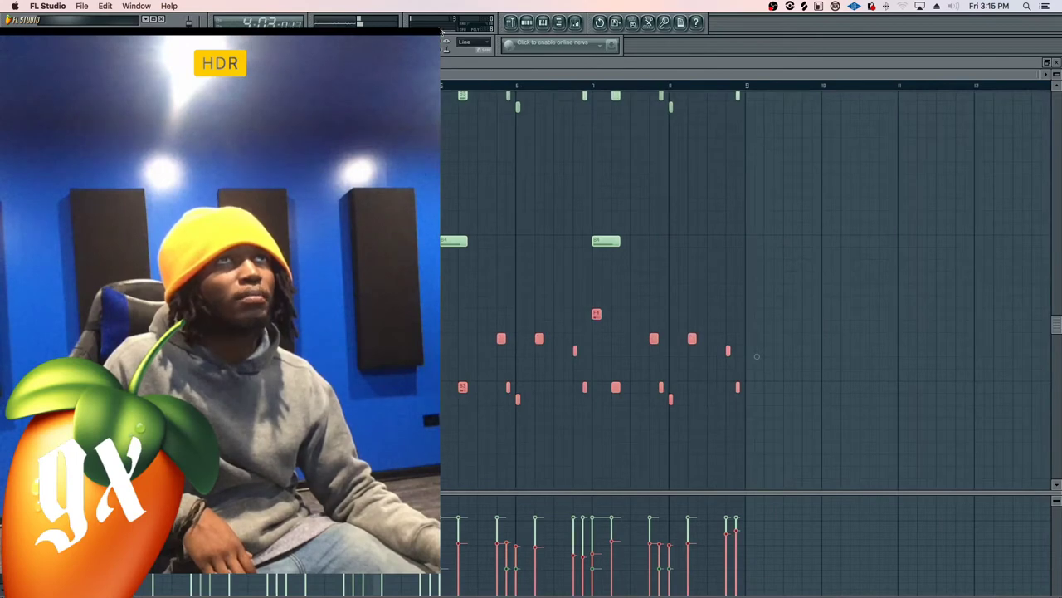
Route the Broken Piano channel to mixer Insert 1 and load Fruity Convolver in its first effect slot
{"action": "left_click", "coordinate": [543, 23]}
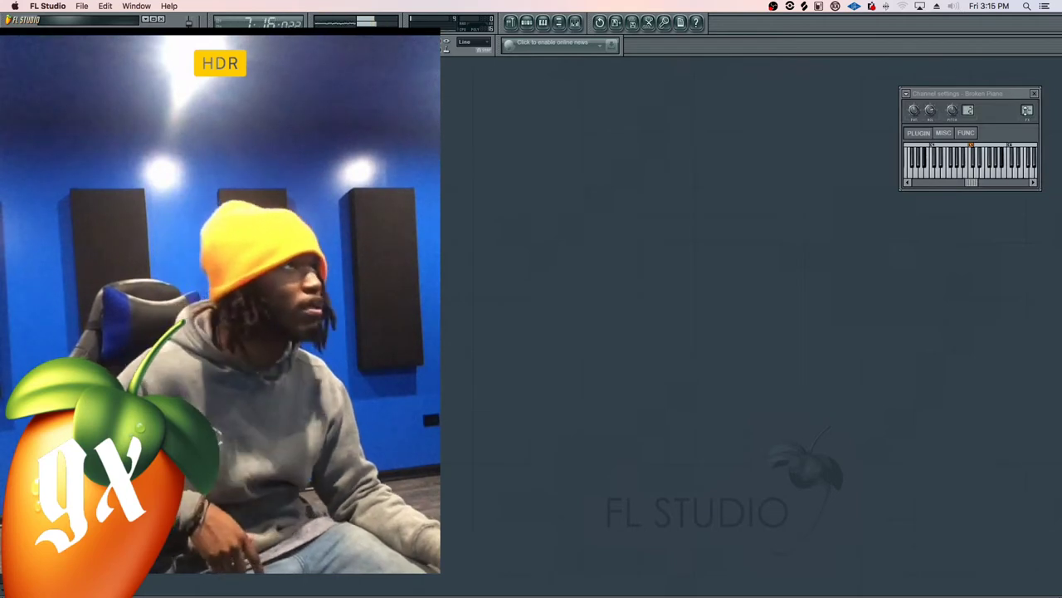
{"action": "left_click", "coordinate": [1026, 110]}
{"action": "key", "text": "F9"}
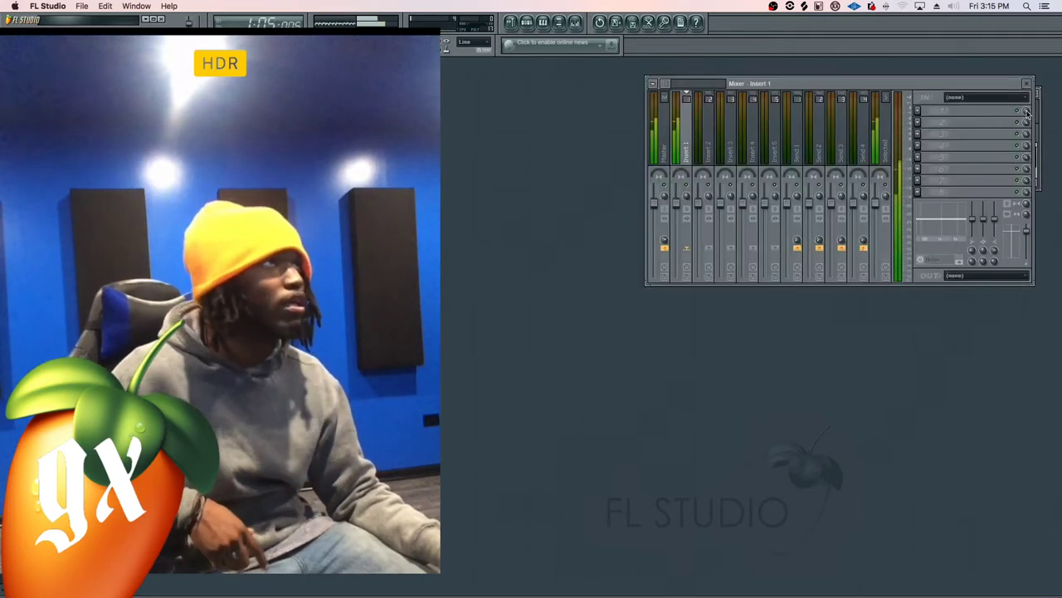
{"action": "left_click", "coordinate": [924, 111]}
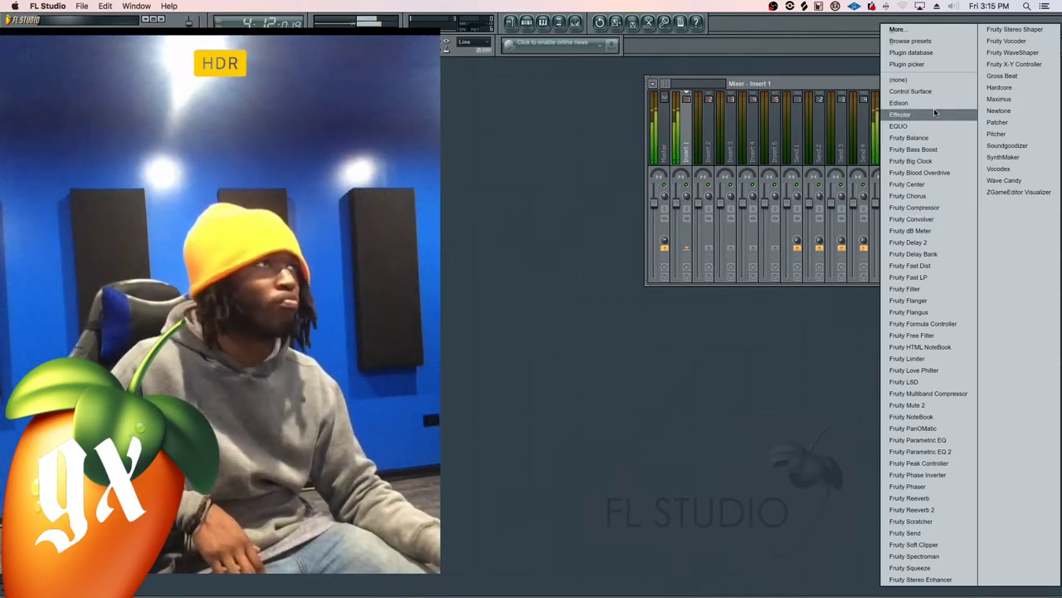
{"action": "left_click", "coordinate": [943, 216]}
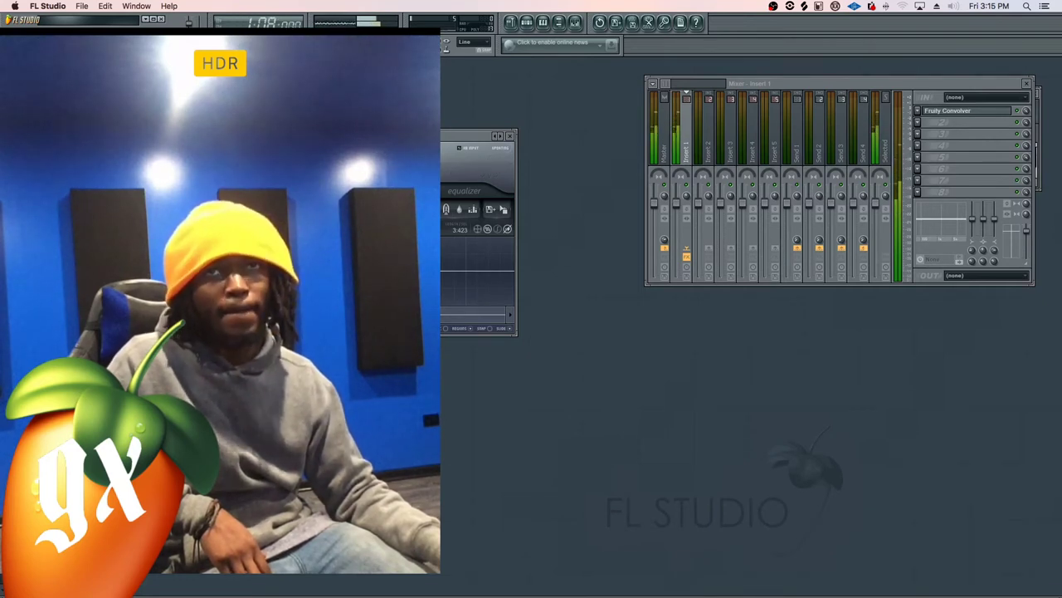
Open the piano roll of the eFlute channel and clear away the other windows to start a flute melody
{"action": "left_click", "coordinate": [546, 26]}
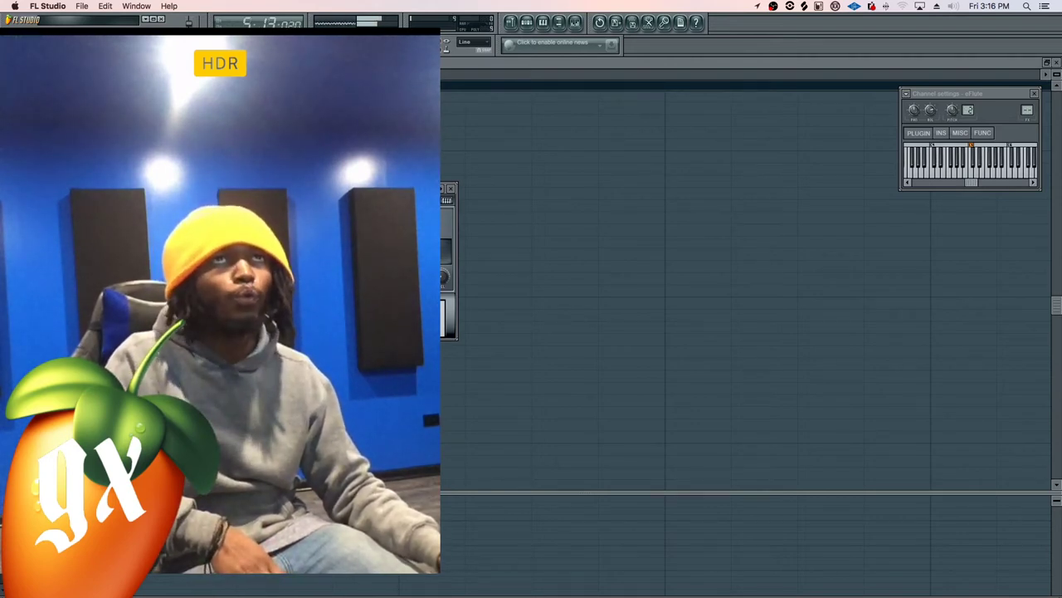
{"action": "key", "text": "F12"}
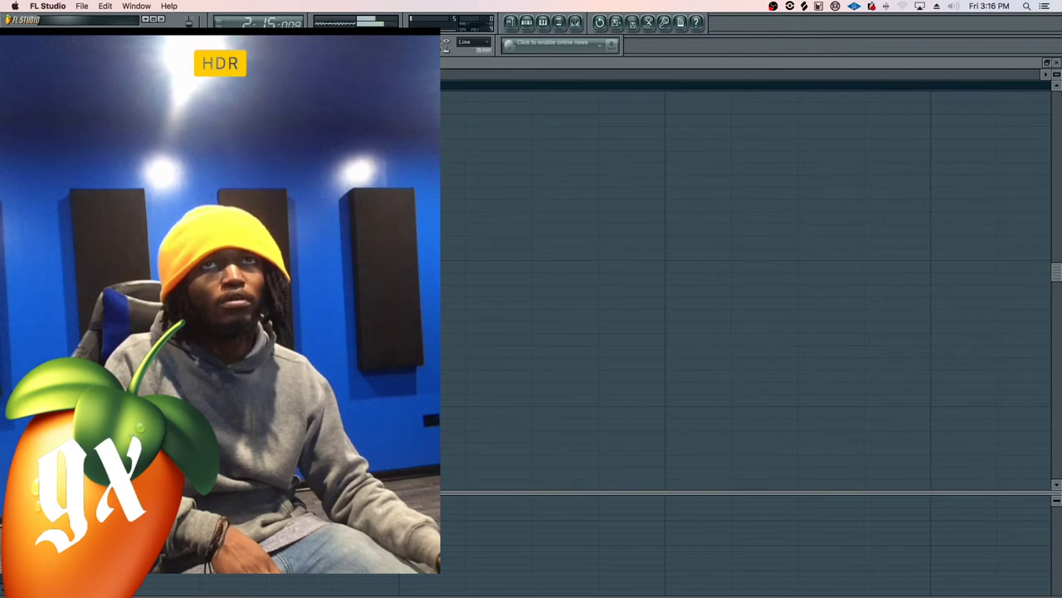
{"action": "key", "text": "space"}
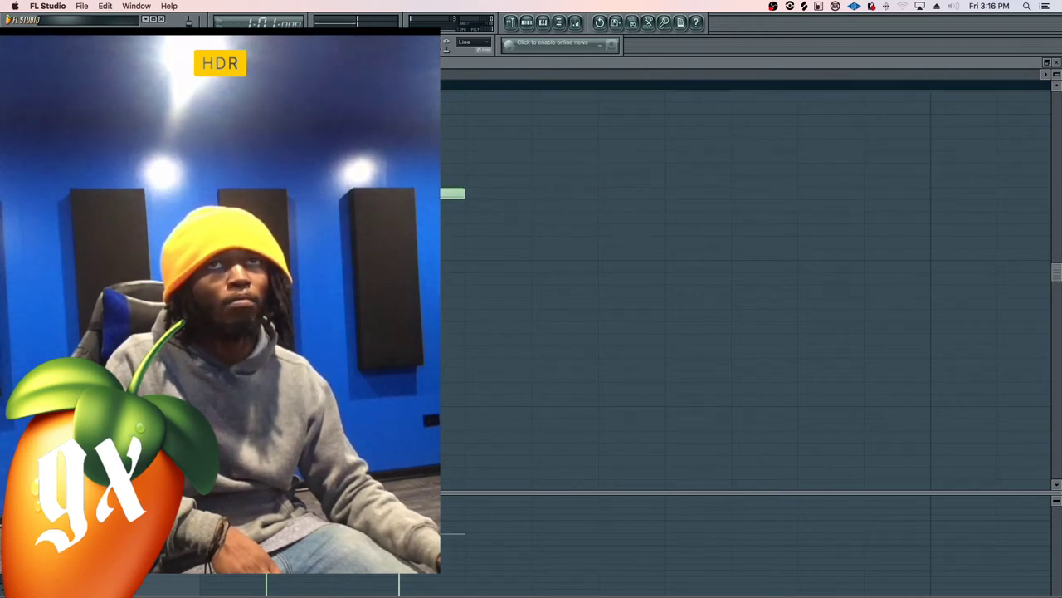
{"action": "left_click", "coordinate": [542, 22]}
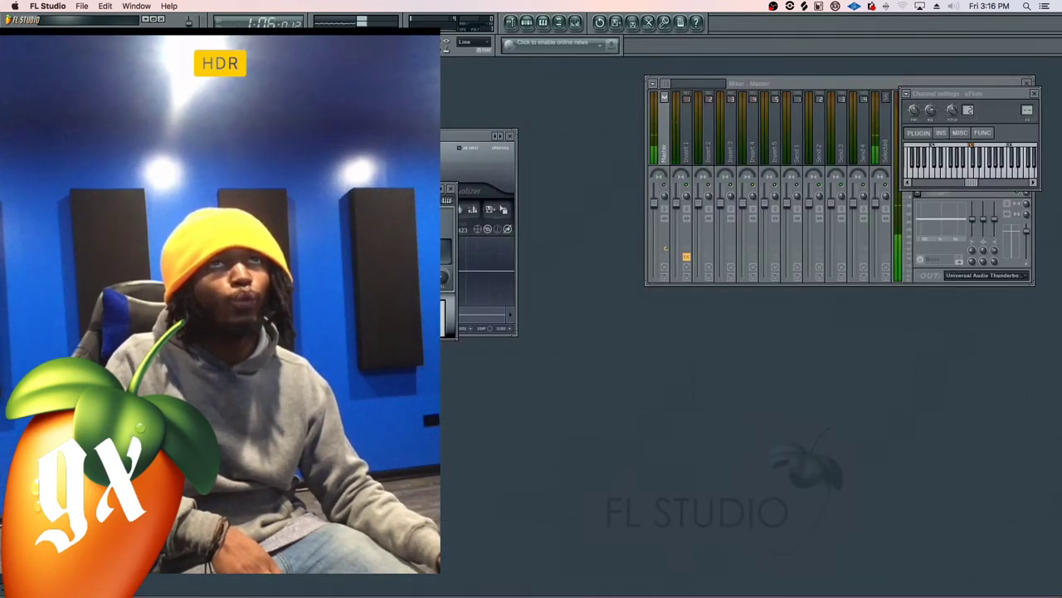
{"action": "left_click", "coordinate": [542, 23]}
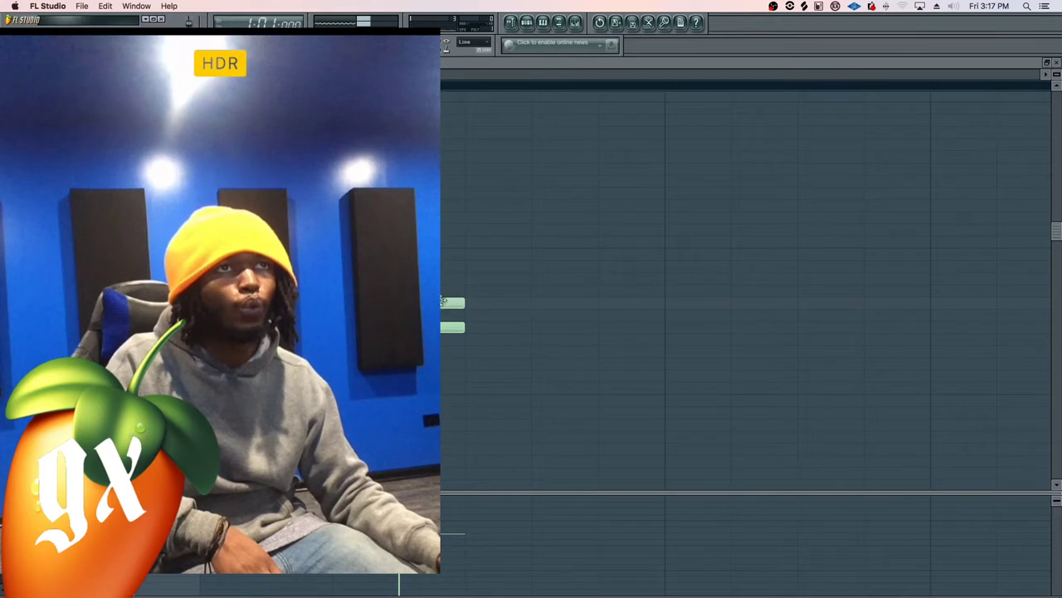
Try F#6 and F6 flute notes in the second half of bar 2, move the F#6 to bar 3 and delete the F6
{"action": "left_click_drag", "start_coordinate": [442, 300], "coordinate": [628, 325]}
{"action": "left_click_drag", "start_coordinate": [442, 316], "coordinate": [536, 314]}
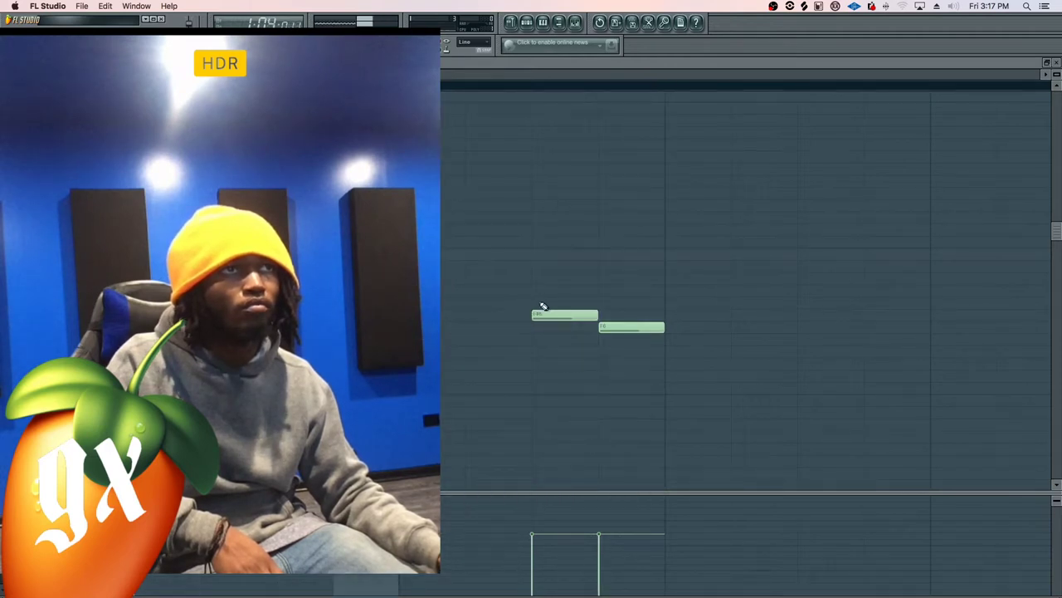
{"action": "left_click_drag", "start_coordinate": [544, 312], "coordinate": [674, 314]}
{"action": "right_click", "coordinate": [651, 327]}
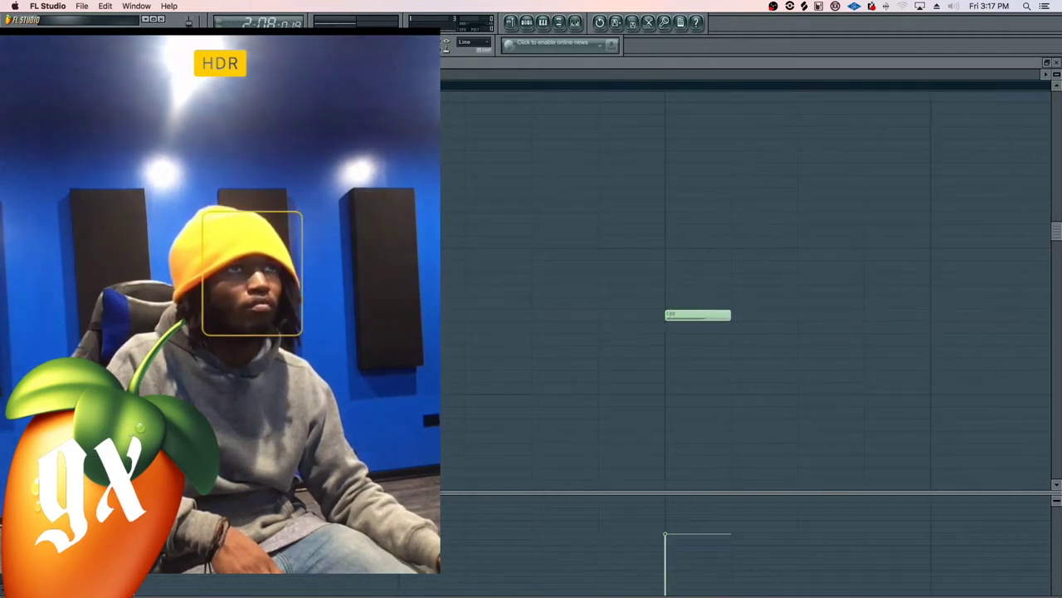
{"action": "left_click_drag", "start_coordinate": [440, 254], "coordinate": [656, 250]}
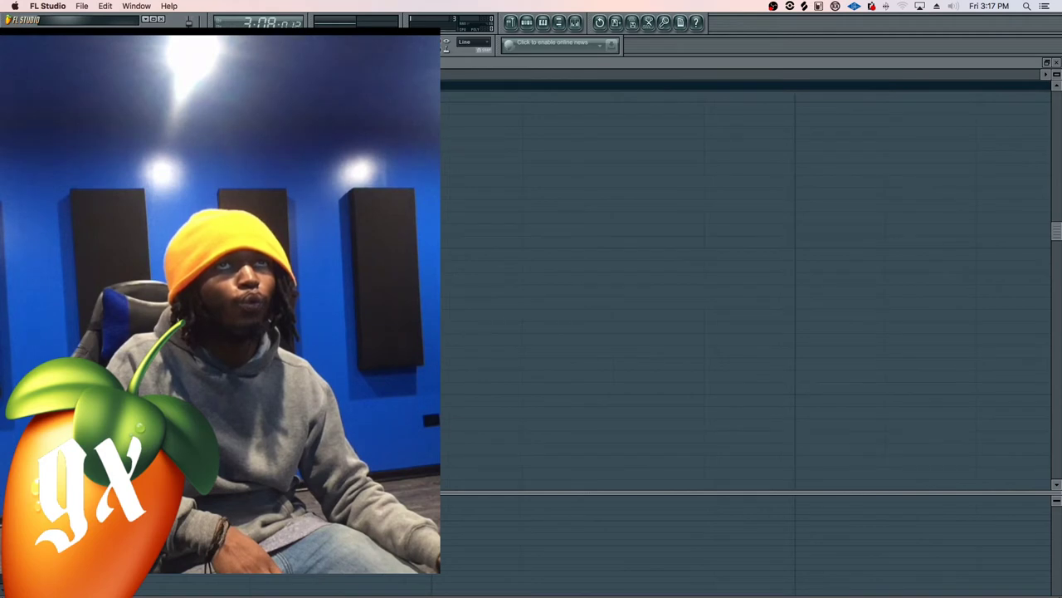
Play back the flute melody to check it against the piano melody
{"action": "key", "text": "space"}
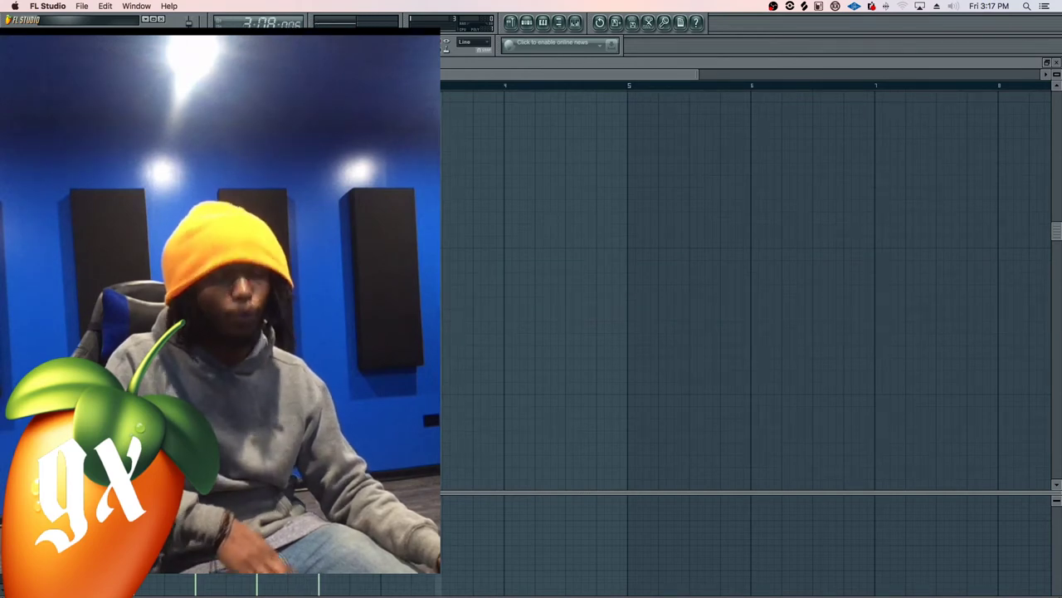
{"action": "key", "text": "space"}
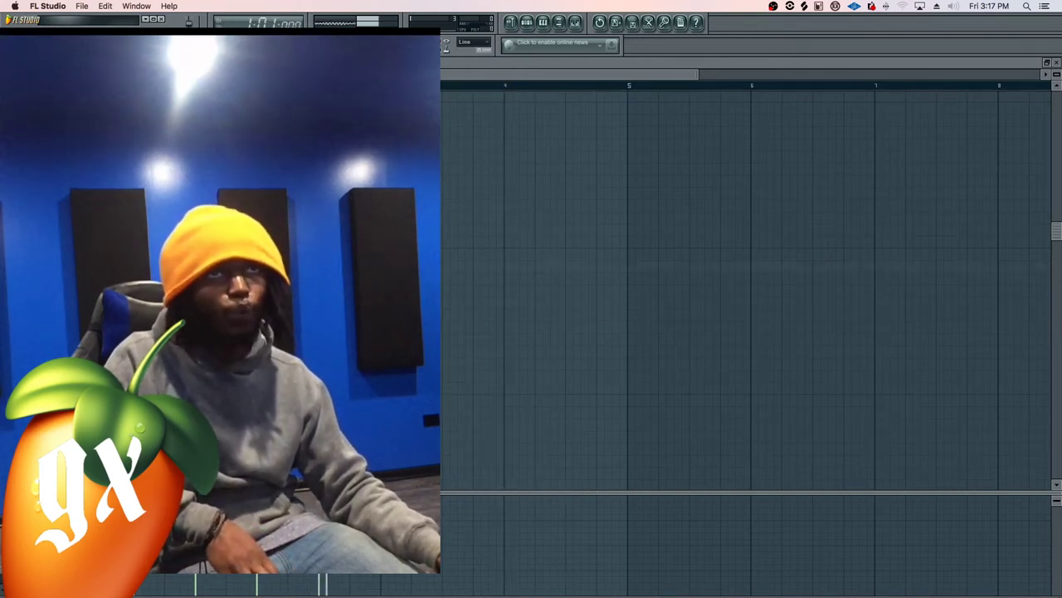
{"action": "key", "text": "space"}
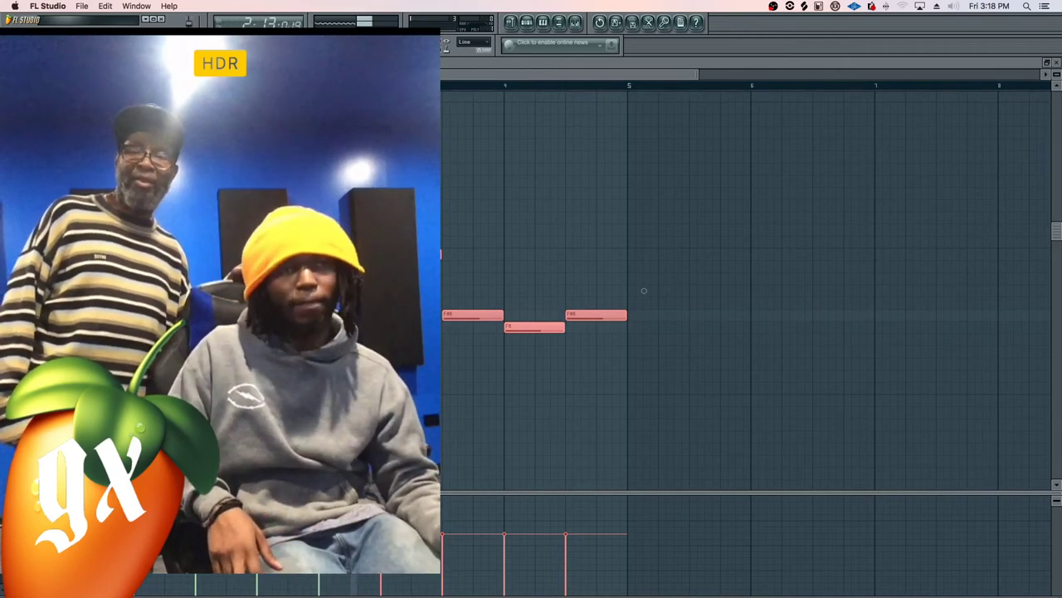
Lower the last flute note of bar 4 to D#6 and remove the stray G#6 note above it
{"action": "left_click", "coordinate": [577, 291]}
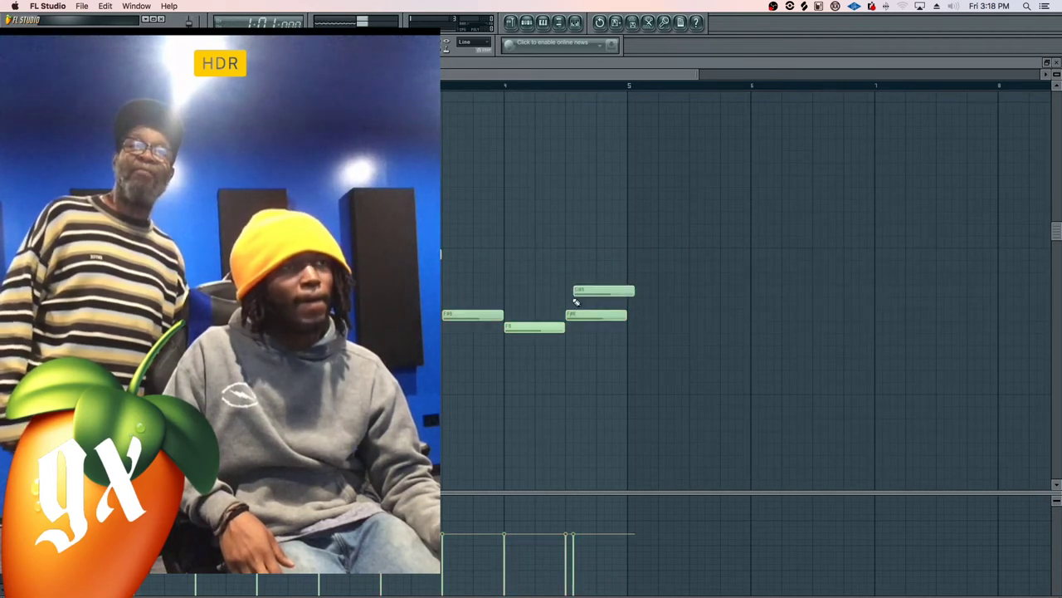
{"action": "left_click_drag", "start_coordinate": [577, 316], "coordinate": [576, 356]}
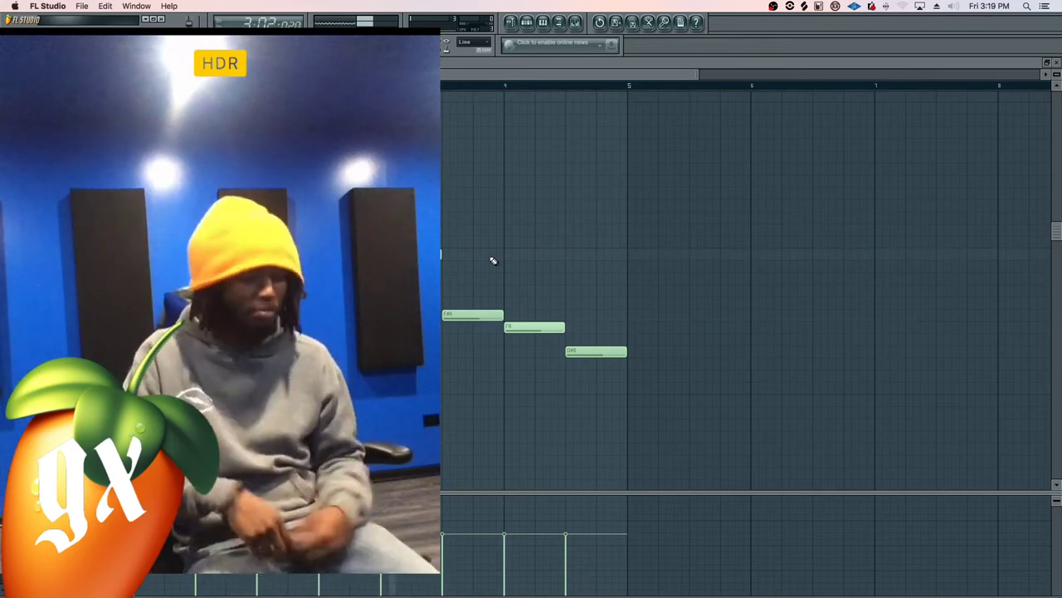
{"action": "left_click_drag", "start_coordinate": [620, 251], "coordinate": [448, 351]}
{"action": "right_click", "coordinate": [451, 351]}
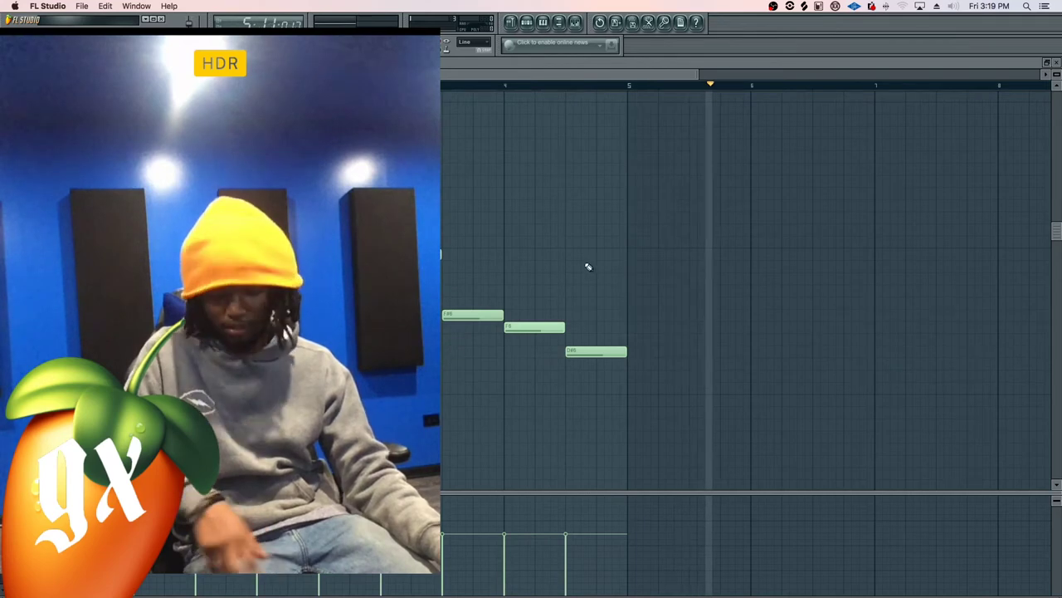
Select the four-bar flute melody and transpose it up one octave
{"action": "left_click_drag", "start_coordinate": [666, 173], "coordinate": [440, 395]}
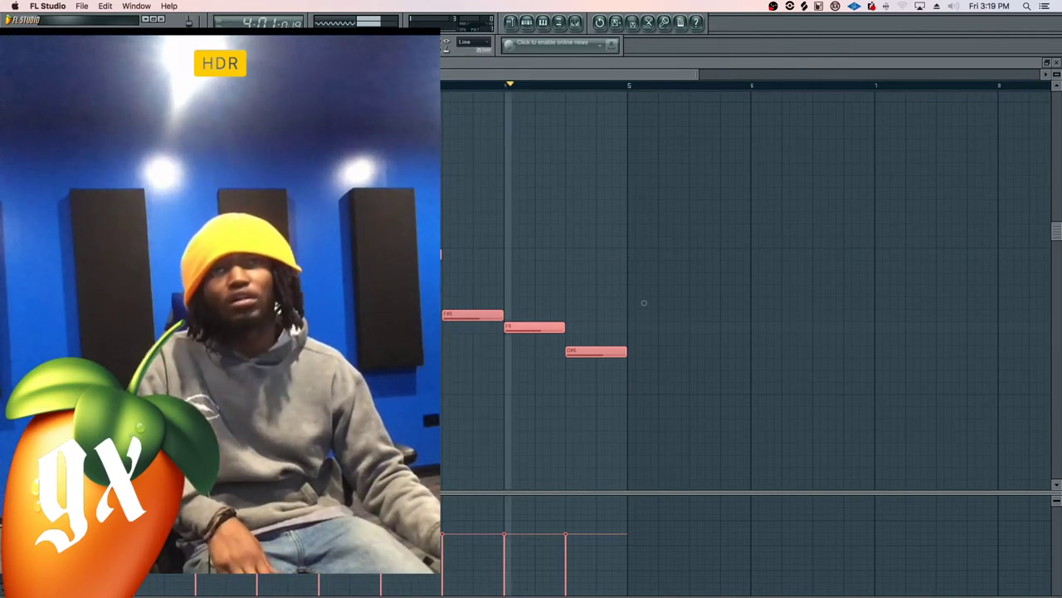
{"action": "key", "text": "space"}
{"action": "scroll", "coordinate": [643, 278], "scroll_direction": "down", "scroll_amount": 1}
{"action": "scroll", "coordinate": [644, 278], "scroll_direction": "up", "scroll_amount": 1}
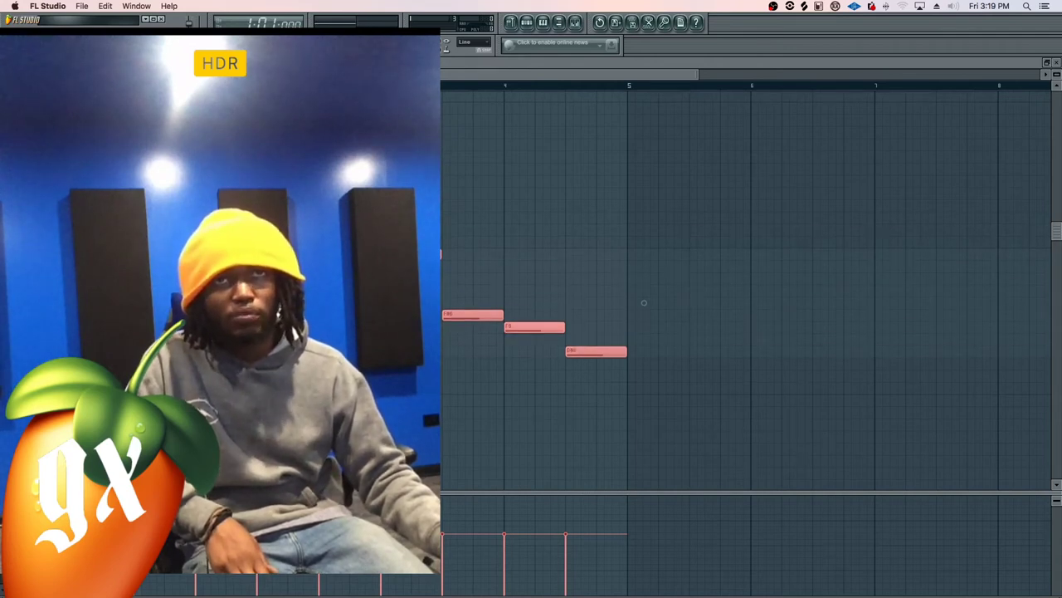
{"action": "scroll", "coordinate": [643, 302], "scroll_direction": "down", "scroll_amount": 1}
{"action": "scroll", "coordinate": [643, 278], "scroll_direction": "down", "scroll_amount": 5}
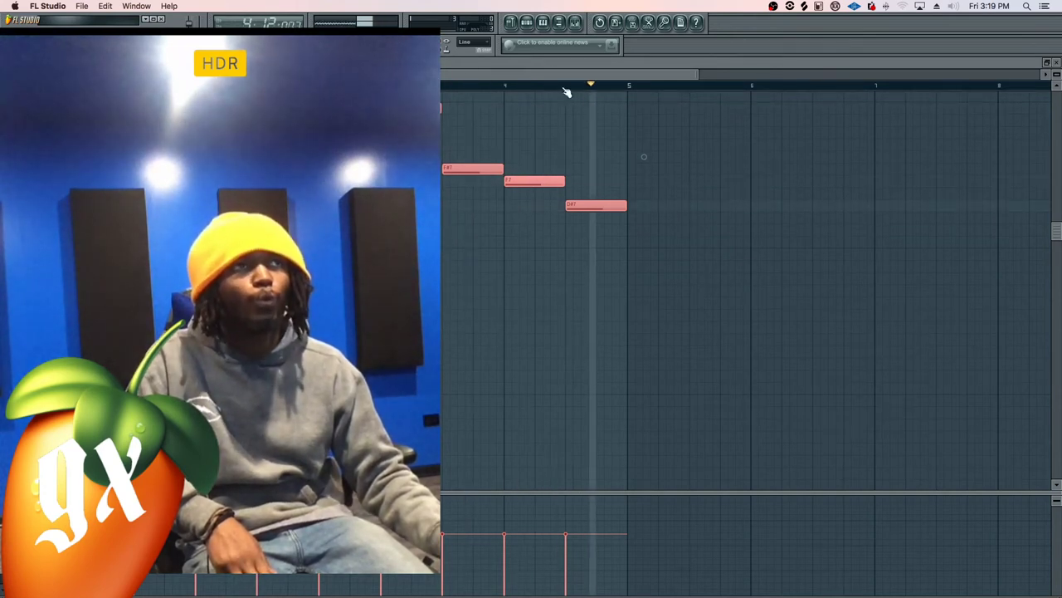
{"action": "scroll", "coordinate": [576, 107], "scroll_direction": "up", "scroll_amount": 4}
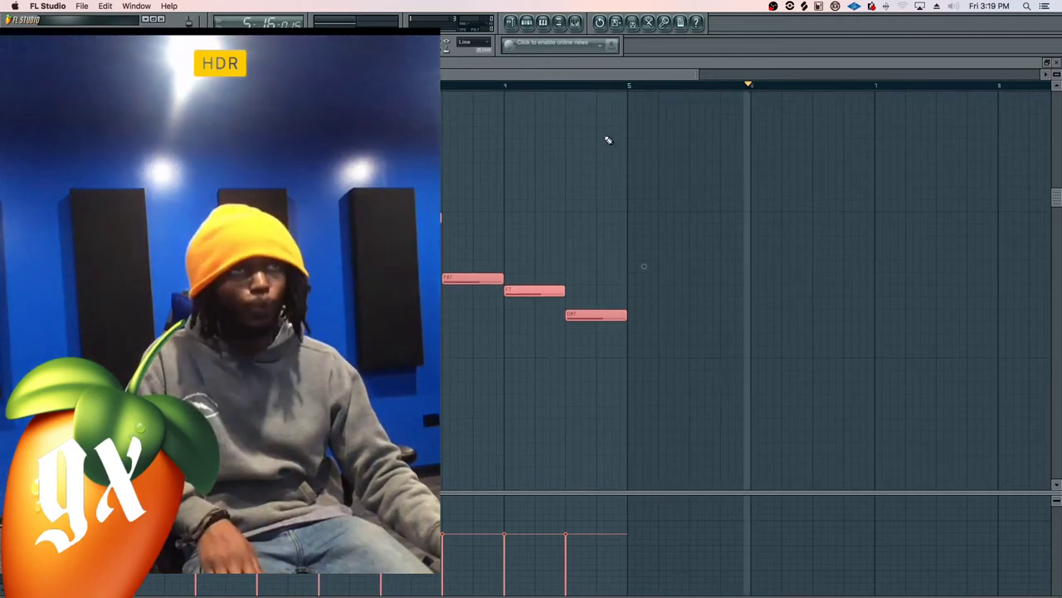
Reselect the four-bar flute melody and duplicate it into bars 5 to 8
{"action": "left_click", "coordinate": [568, 241]}
{"action": "right_click", "coordinate": [573, 244]}
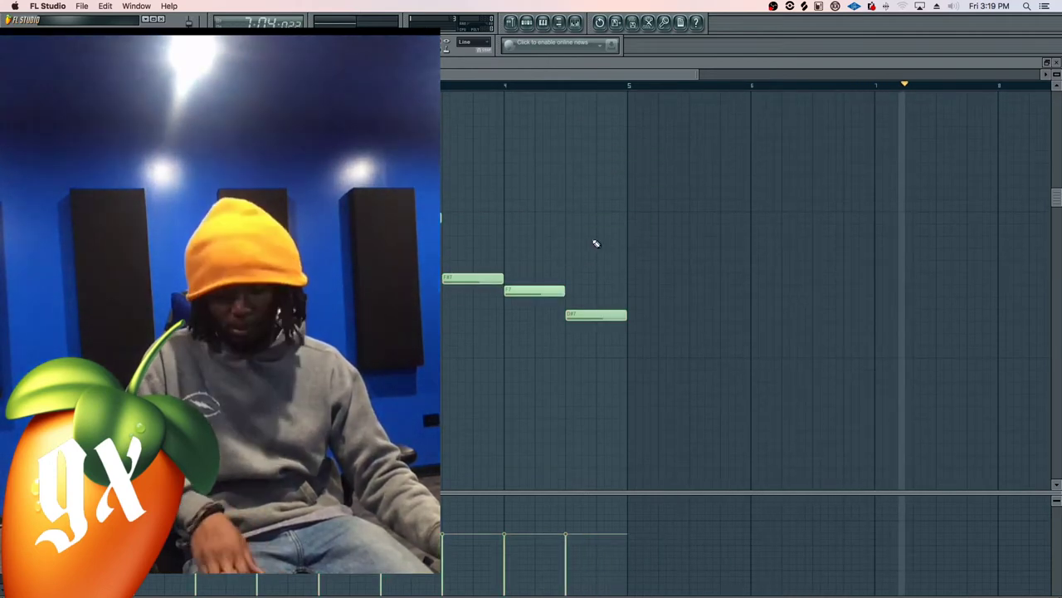
{"action": "left_click_drag", "start_coordinate": [635, 187], "coordinate": [441, 332]}
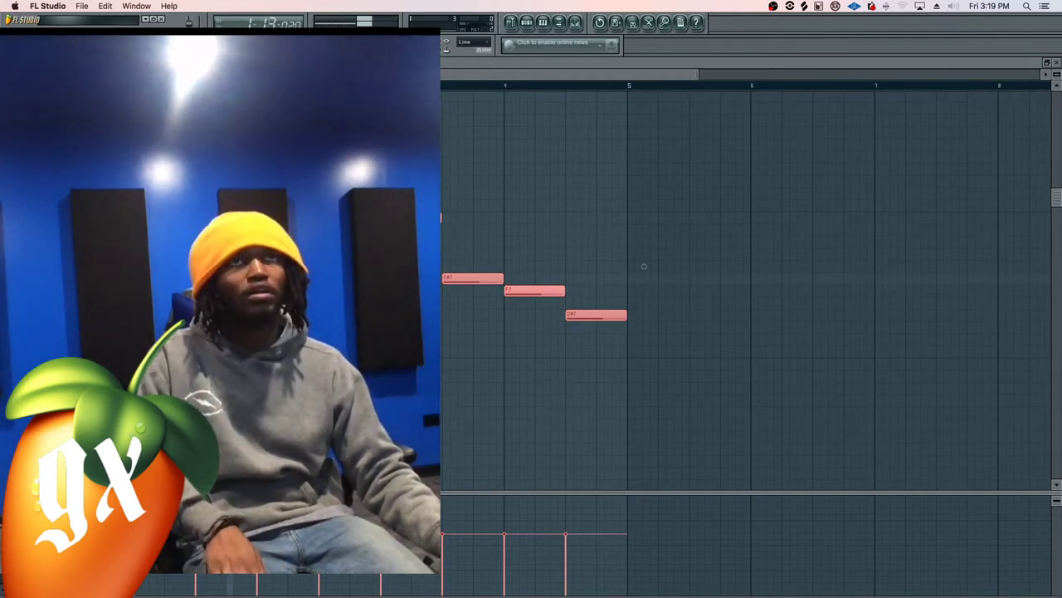
{"action": "key", "text": "ctrl+b"}
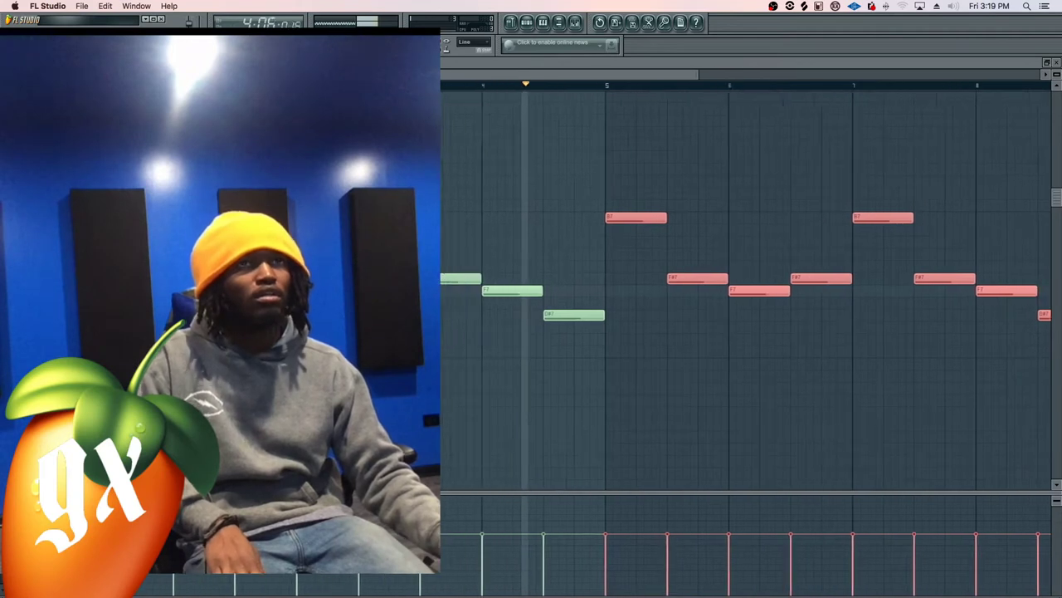
Layer a second copy of the flute melody one octave higher over bars 5 to 8
{"action": "key", "text": "ctrl+z"}
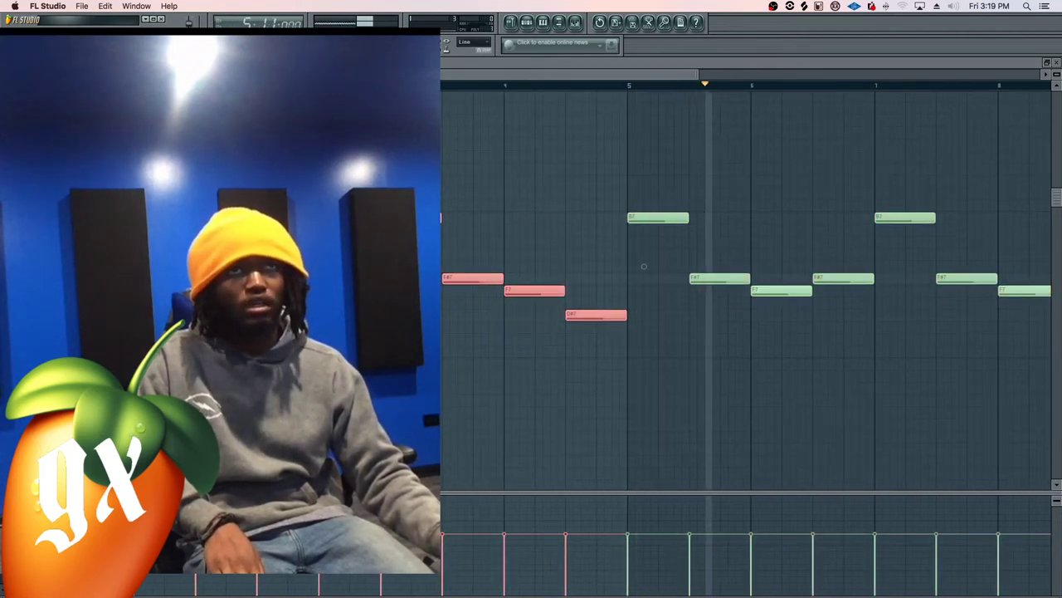
{"action": "scroll", "coordinate": [643, 266], "scroll_direction": "up", "scroll_amount": 2}
{"action": "key", "text": "shift+Right"}
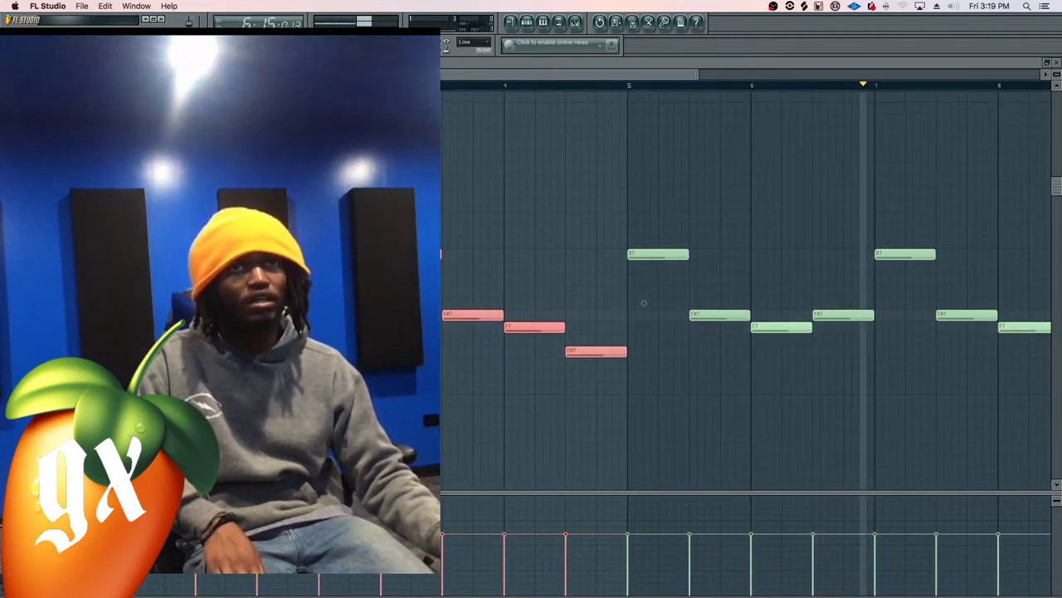
{"action": "left_click_drag", "start_coordinate": [631, 352], "coordinate": [706, 194]}
{"action": "left_click_drag", "start_coordinate": [229, 140], "coordinate": [657, 103]}
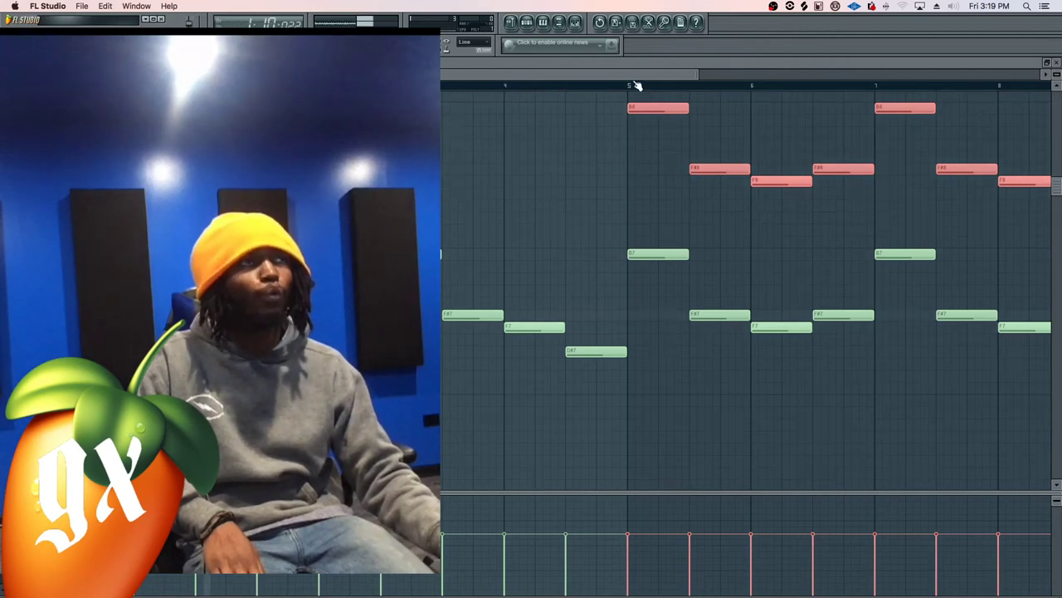
Vary the velocities of the upper flute layer's notes across bars 5 to 8
{"action": "scroll", "coordinate": [634, 85], "scroll_direction": "down", "scroll_amount": 4}
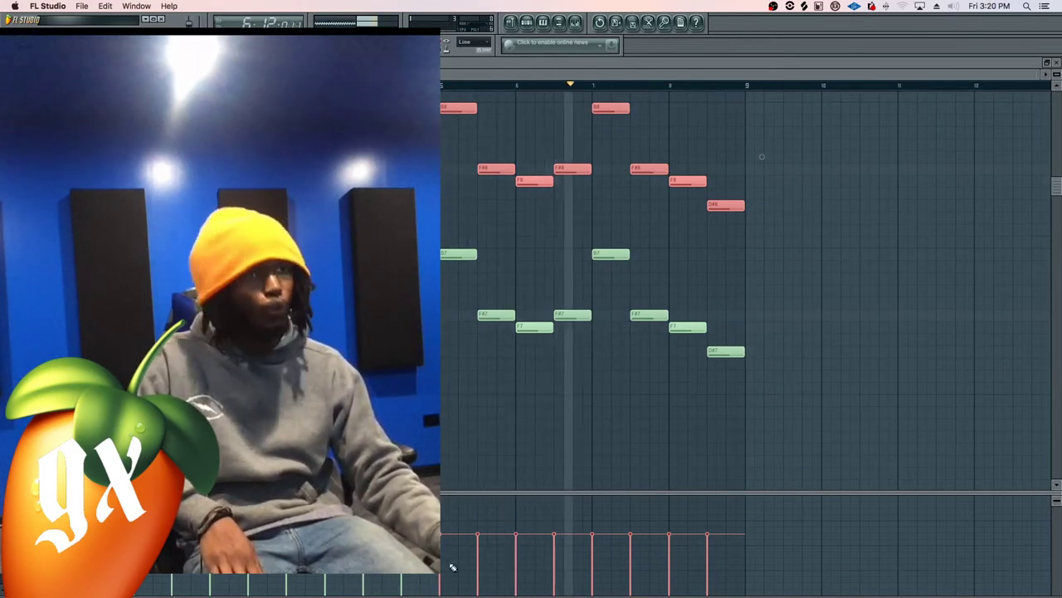
{"action": "mouse_move", "coordinate": [554, 554]}
{"action": "left_mouse_down"}
{"action": "mouse_move", "coordinate": [723, 561]}
{"action": "mouse_move", "coordinate": [659, 573]}
{"action": "mouse_move", "coordinate": [515, 544]}
{"action": "mouse_move", "coordinate": [464, 549]}
{"action": "left_mouse_up"}
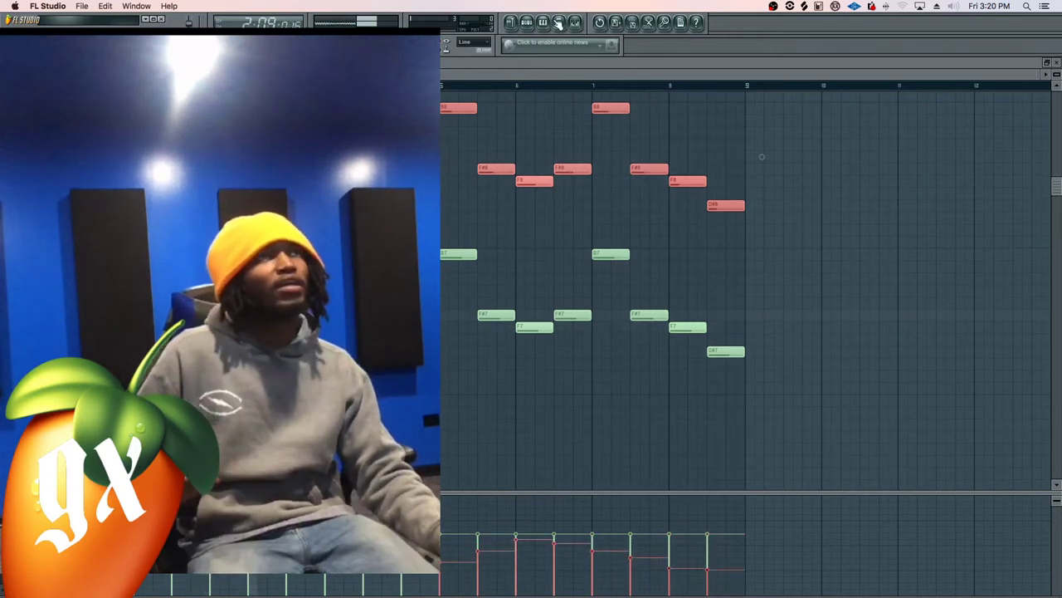
Route the flute channel to the Insert 3 mixer track and select that track
{"action": "left_click", "coordinate": [544, 22]}
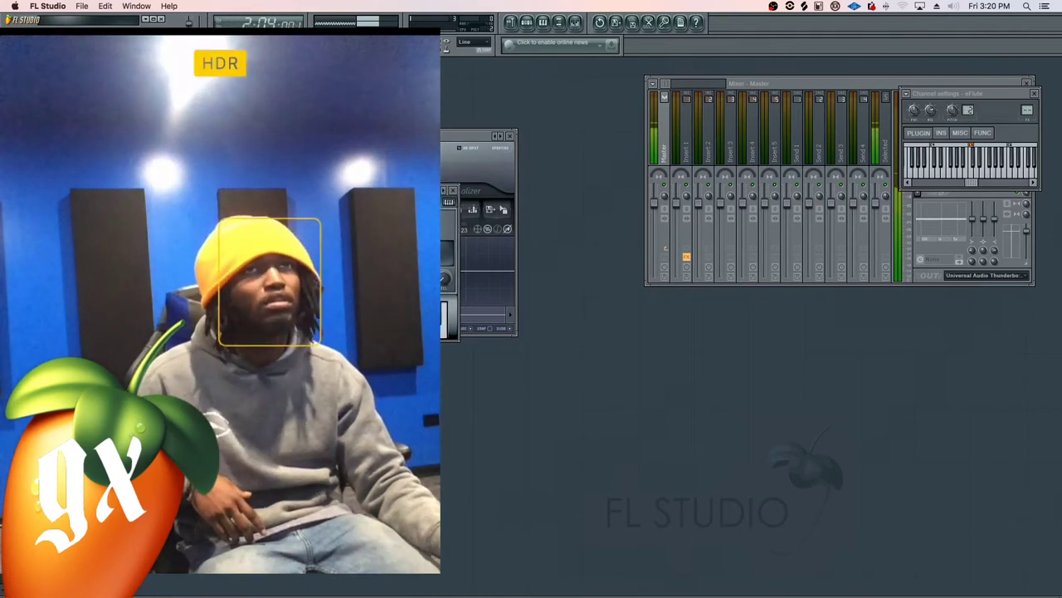
{"action": "left_click", "coordinate": [462, 252]}
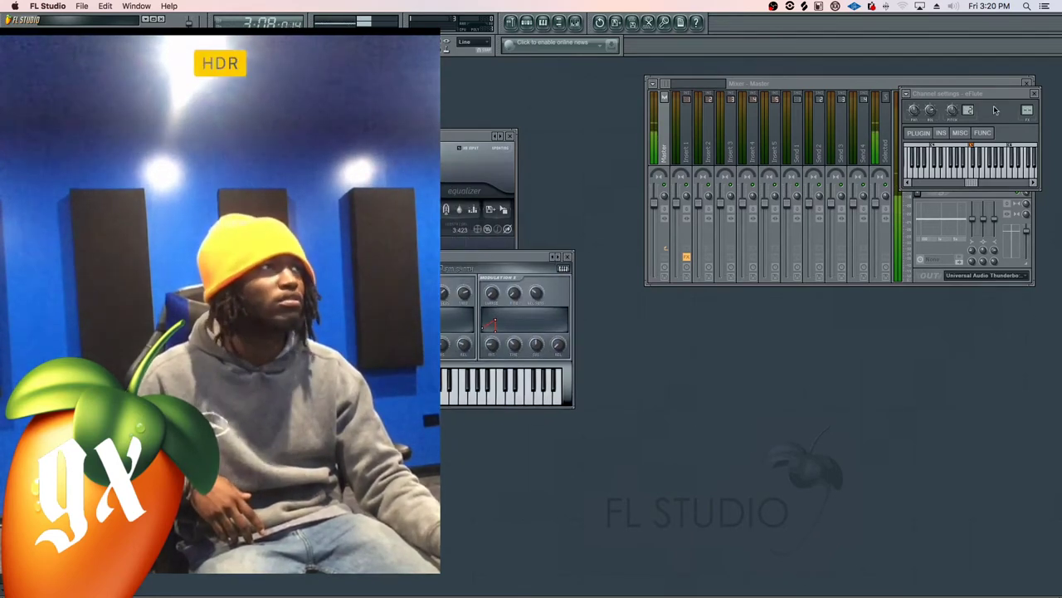
{"action": "key", "text": "Right"}
{"action": "key", "text": "Right"}
{"action": "key", "text": "Right"}
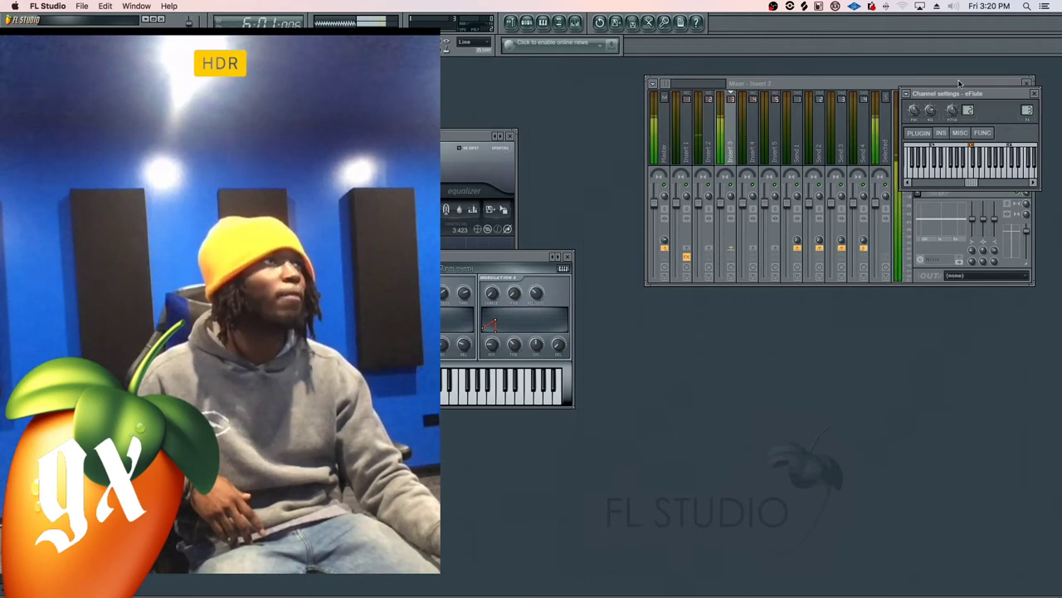
Move the flute's channel settings off the mixer and load Fruity Convolver into the first effect slot of Insert 3
{"action": "left_click_drag", "start_coordinate": [992, 93], "coordinate": [918, 246]}
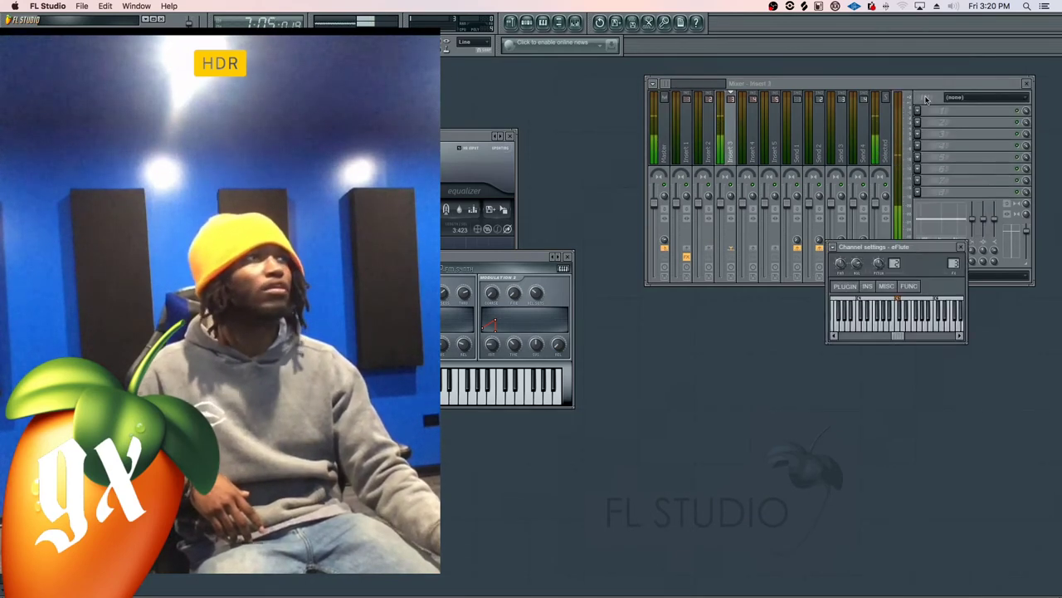
{"action": "left_click", "coordinate": [918, 109]}
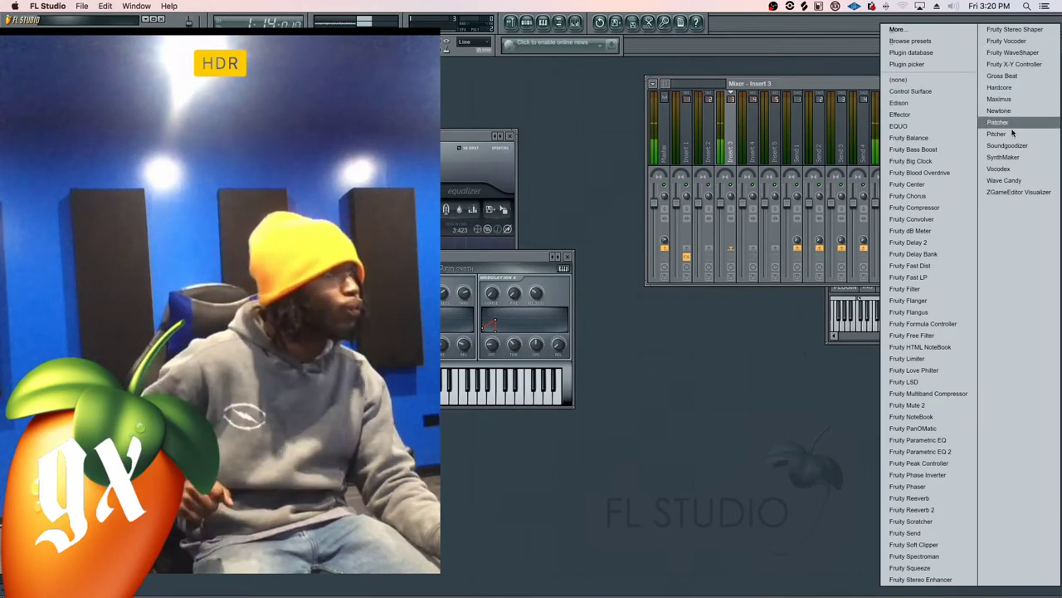
{"action": "left_click", "coordinate": [945, 219]}
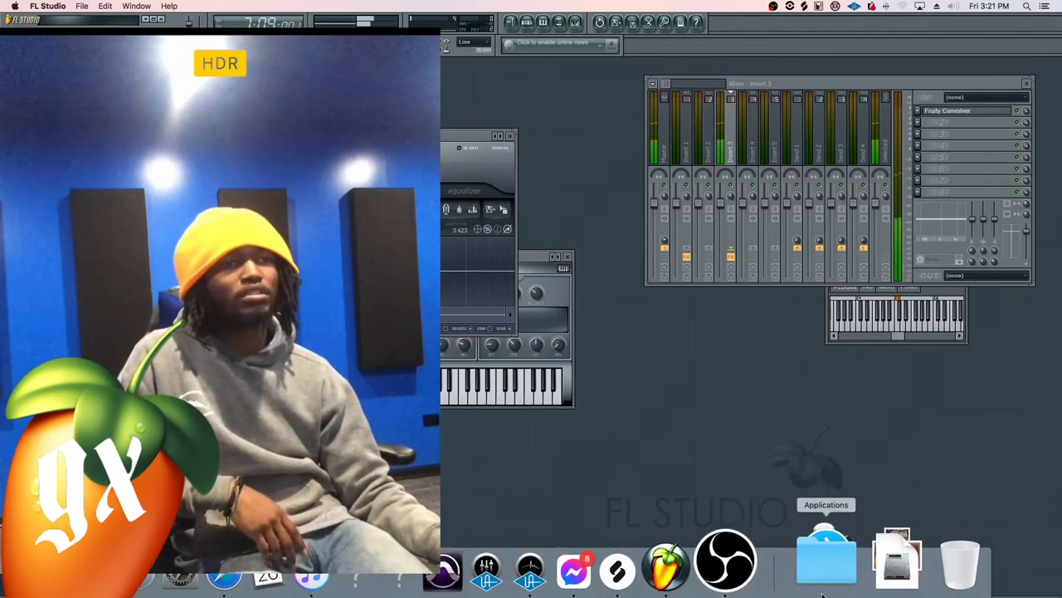
Switch to Splice and preview the KRNE_snare_tonal.wav sample
{"action": "mouse_move", "coordinate": [656, 591]}
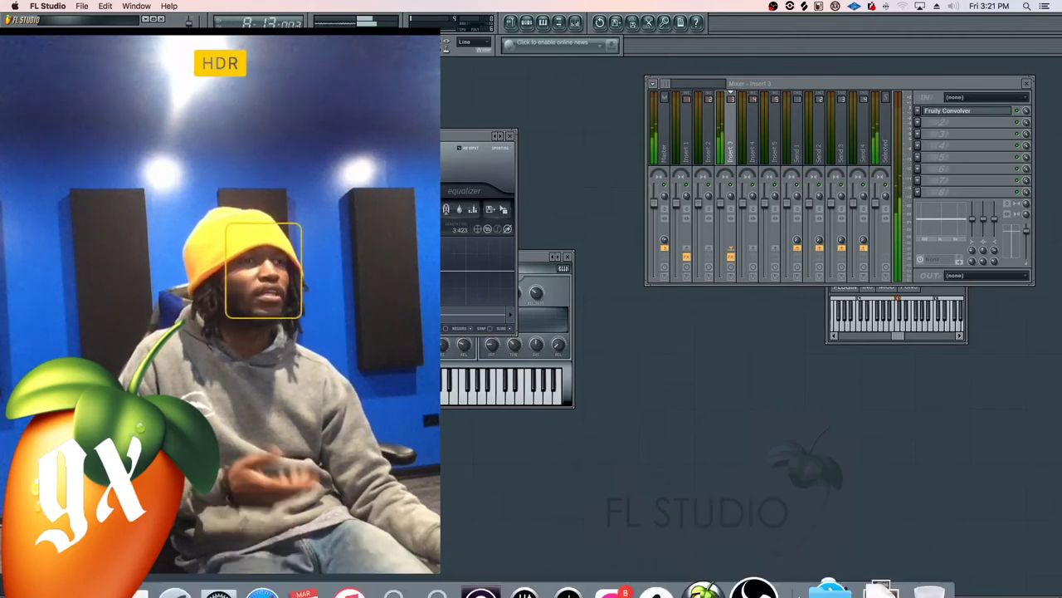
{"action": "left_click", "coordinate": [677, 562]}
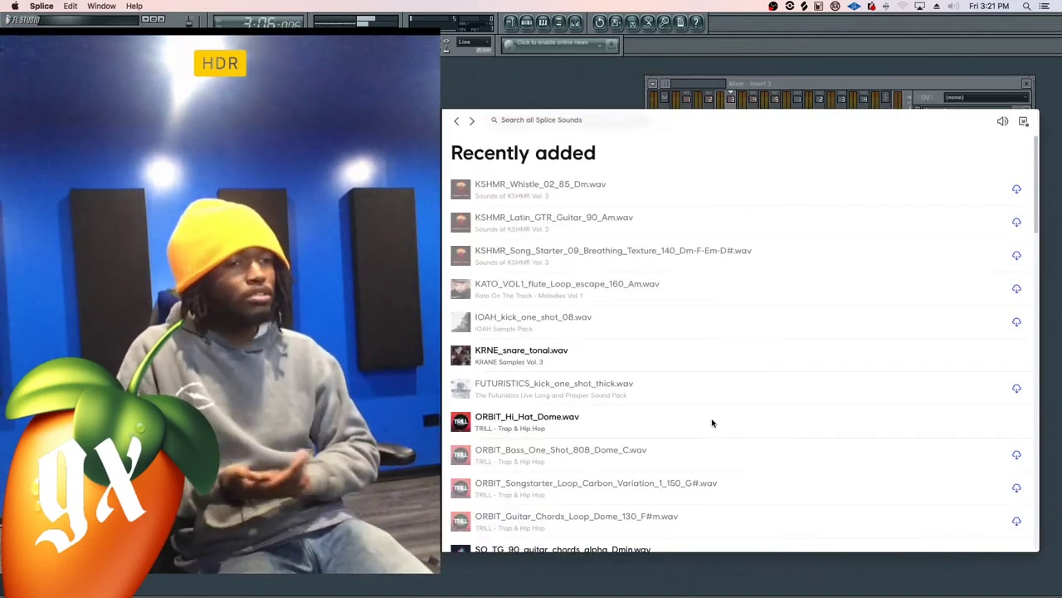
{"action": "left_click", "coordinate": [463, 355]}
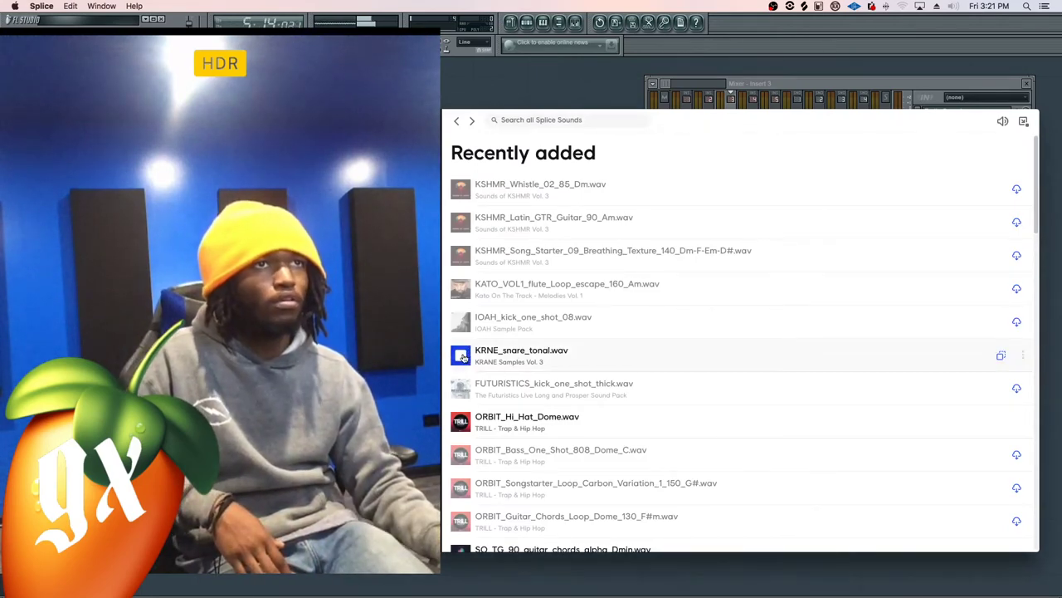
{"action": "left_click", "coordinate": [463, 355]}
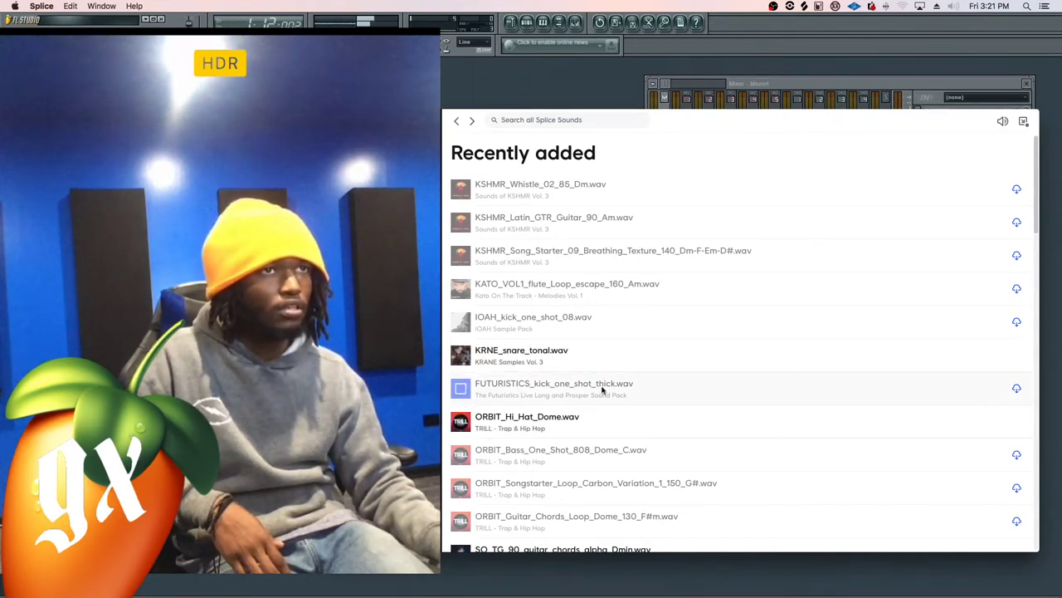
Audition the recently added one-shots and download FUTURISTICS_kick_one_shot_thick.wav and IOAH_kick_one_shot_08.wav
{"action": "left_click_drag", "start_coordinate": [655, 400], "coordinate": [569, 374]}
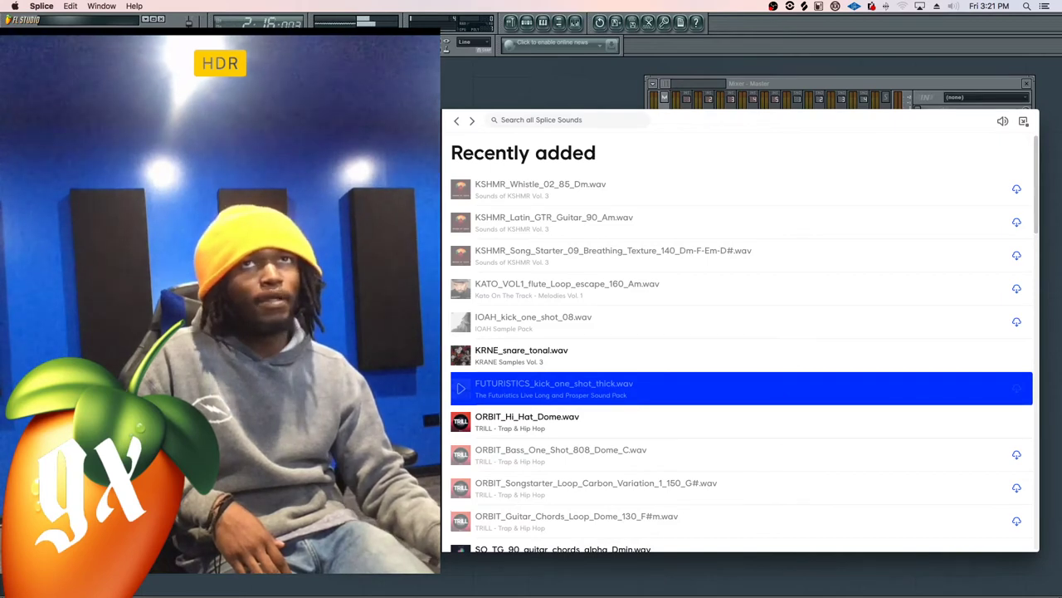
{"action": "left_click", "coordinate": [1018, 390]}
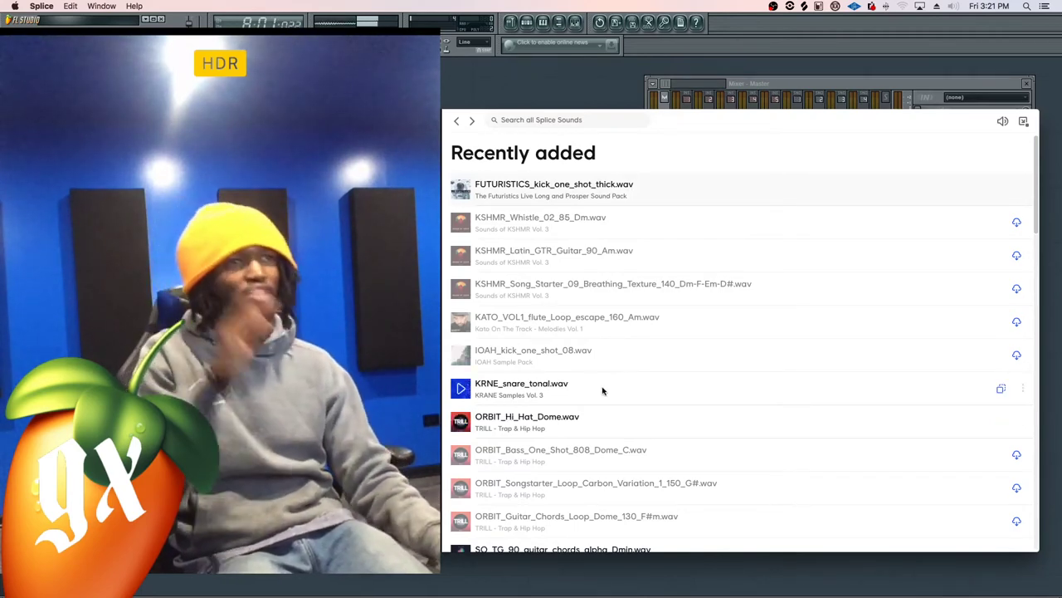
{"action": "left_click", "coordinate": [460, 390]}
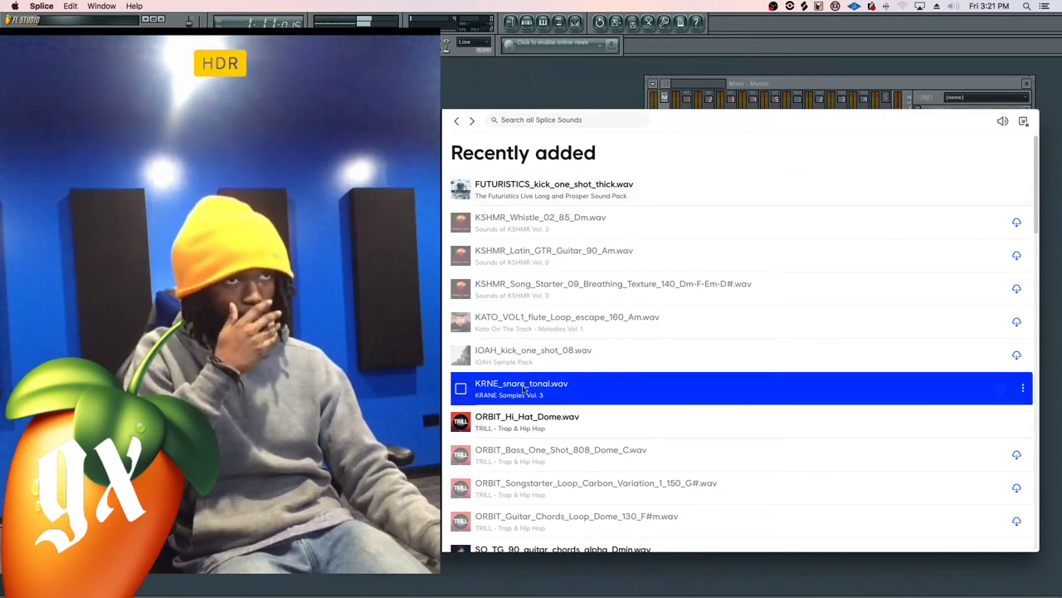
{"action": "left_click", "coordinate": [462, 359]}
{"action": "left_click", "coordinate": [1016, 355]}
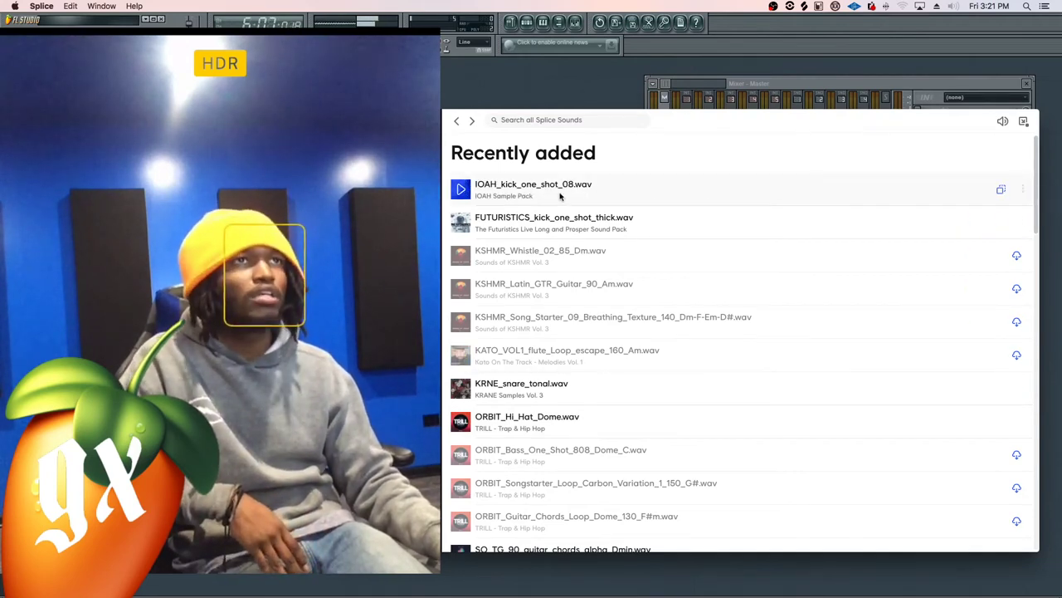
{"action": "left_click", "coordinate": [645, 223]}
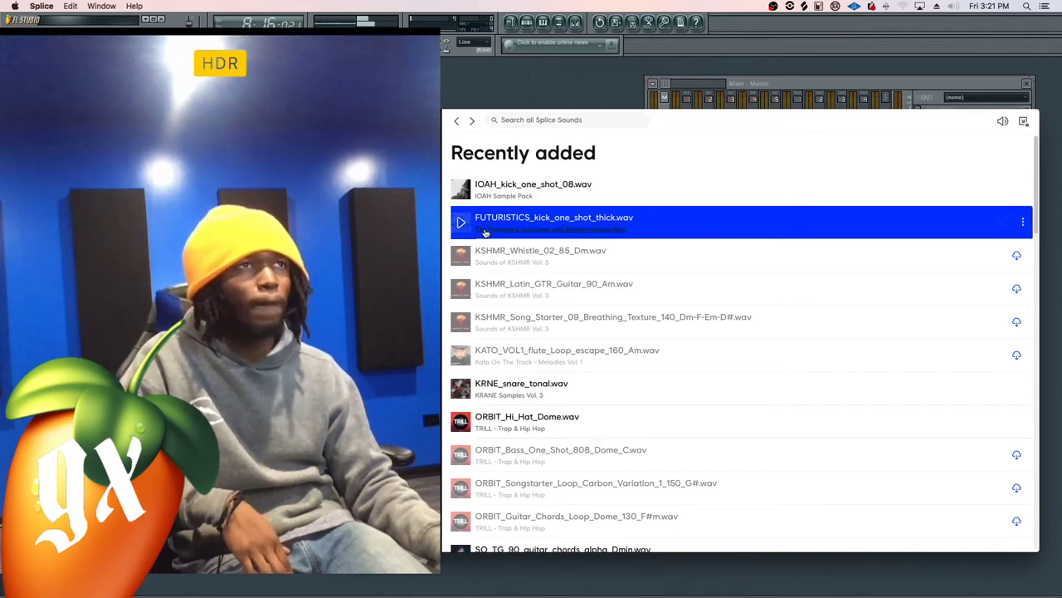
Search Splice for "snare", audition the results and download DBM_SDT_SNARE_04.wav and Soundiron_Crystal_Snare_Low_58.wav
{"action": "left_click", "coordinate": [536, 121]}
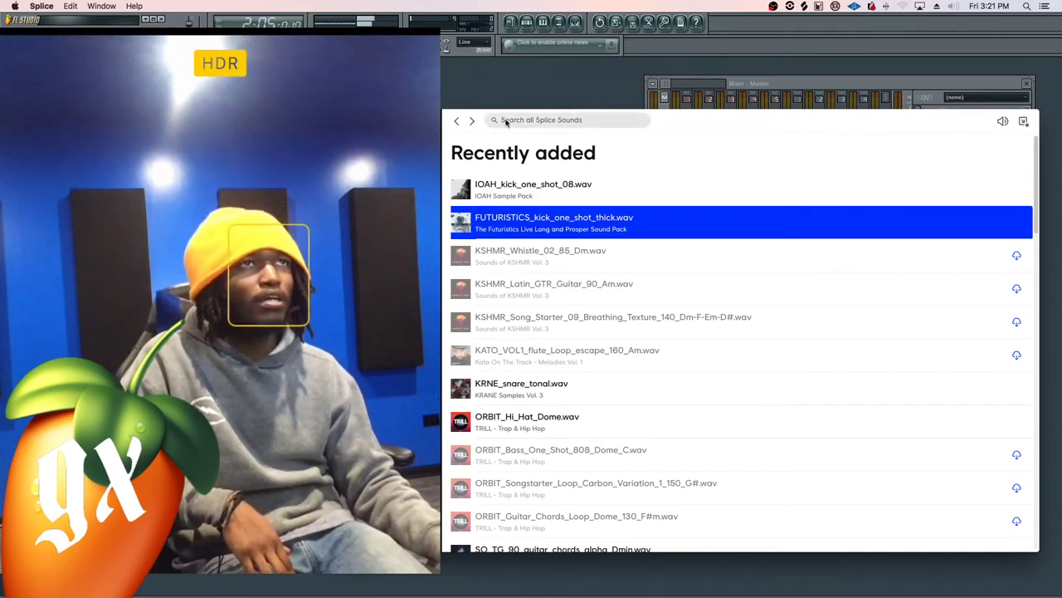
{"action": "type", "text": "snare"}
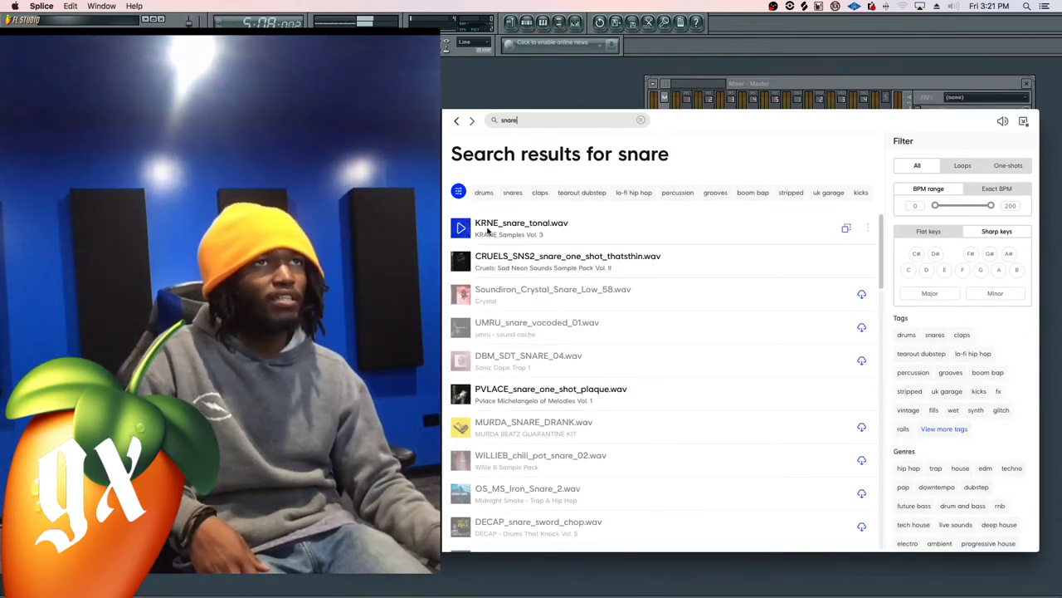
{"action": "left_click", "coordinate": [461, 229]}
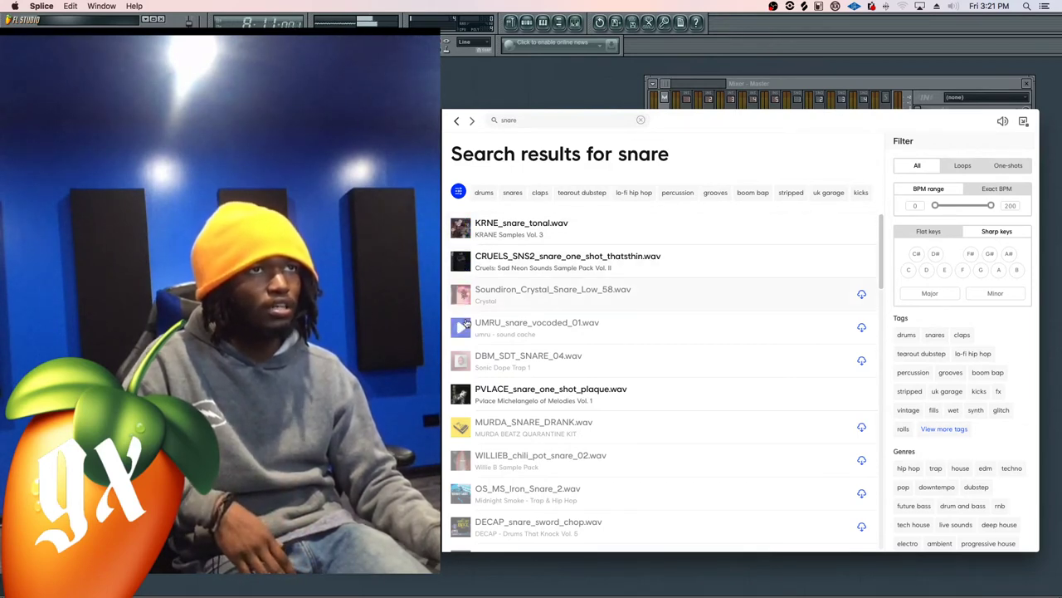
{"action": "left_click", "coordinate": [463, 328]}
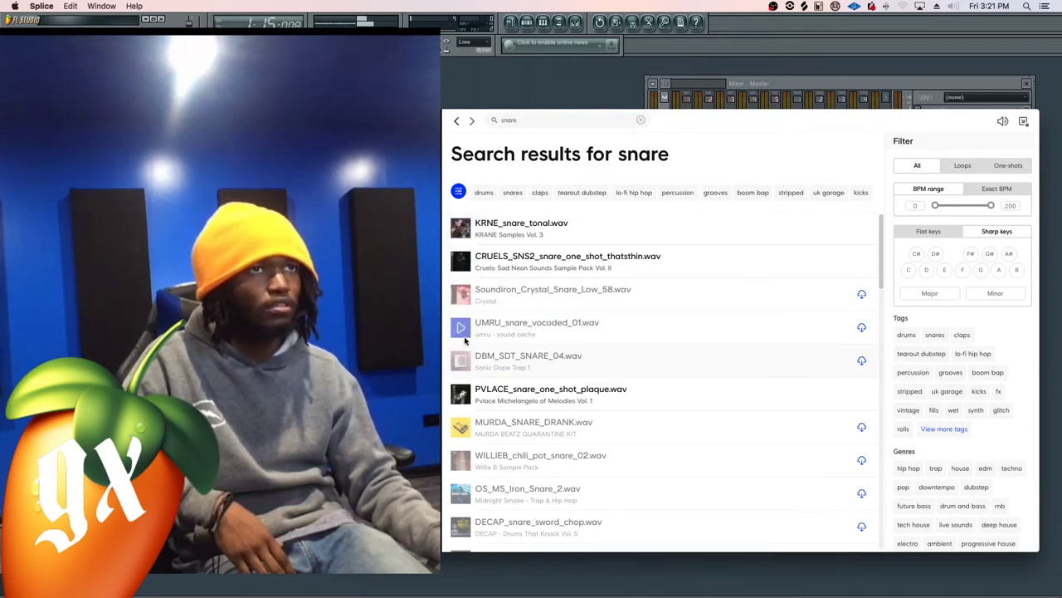
{"action": "left_click", "coordinate": [862, 359]}
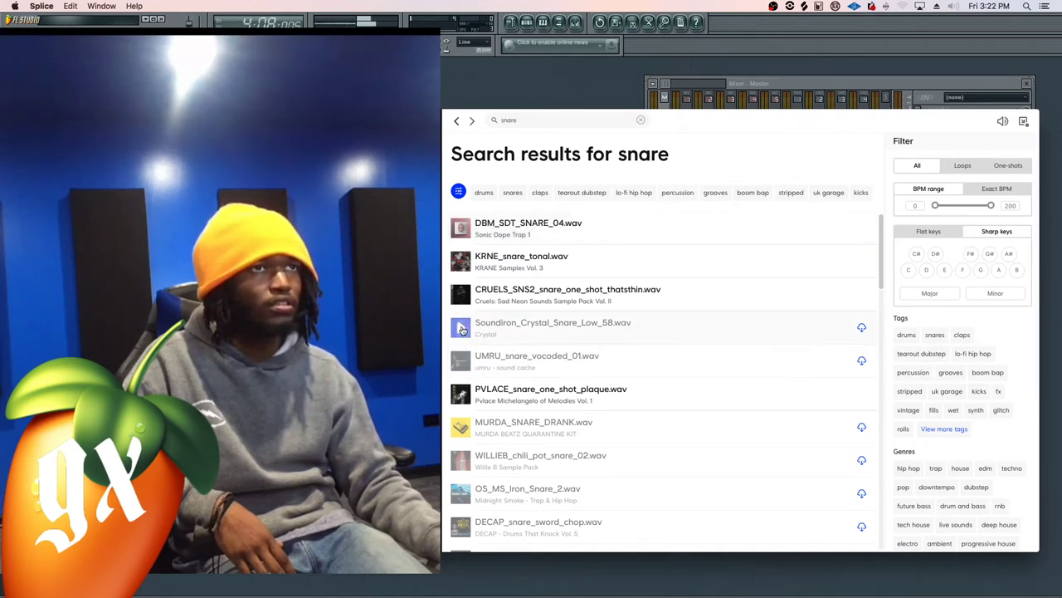
{"action": "left_click", "coordinate": [860, 330]}
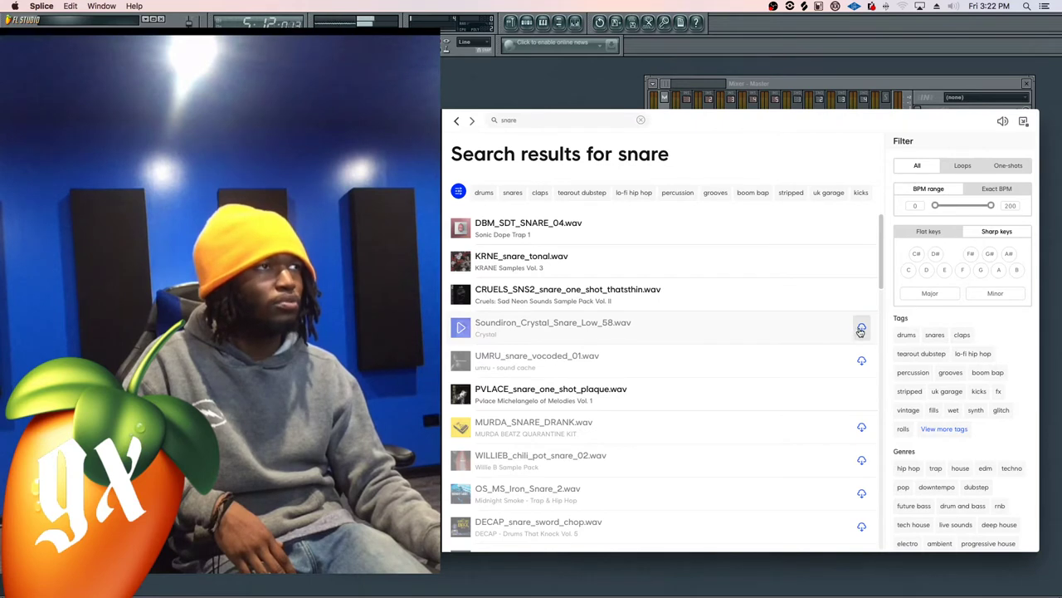
Compare the two downloaded snares and bring DBM_SDT_SNARE_04.wav into FL Studio as a sampler channel
{"action": "left_click", "coordinate": [620, 236]}
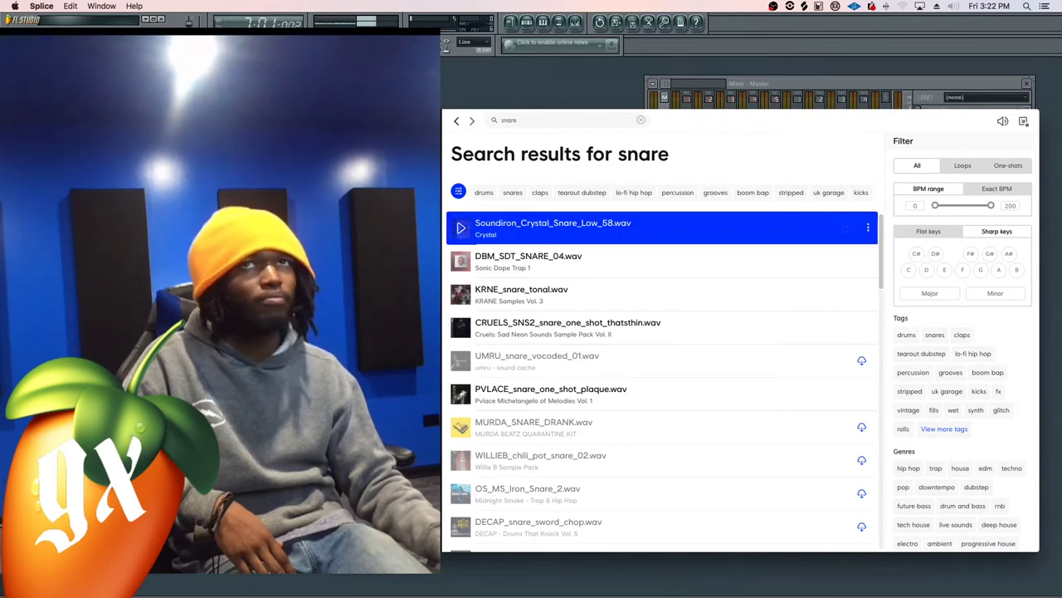
{"action": "left_click_drag", "start_coordinate": [571, 253], "coordinate": [606, 257]}
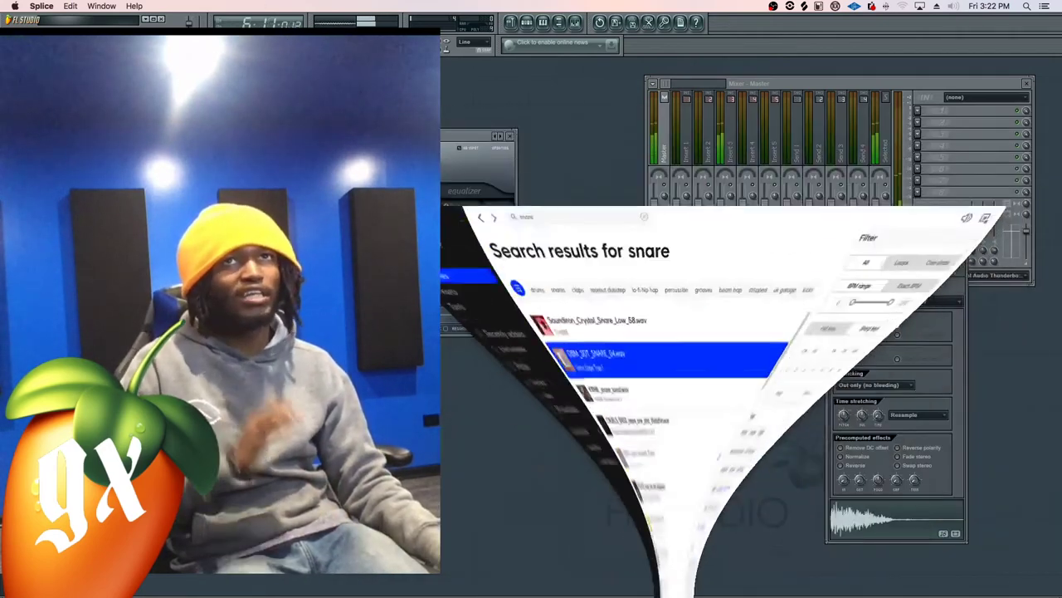
Place a one-step C5 snare note just before beat 3 of bar 1 and play the pattern
{"action": "left_click", "coordinate": [542, 23]}
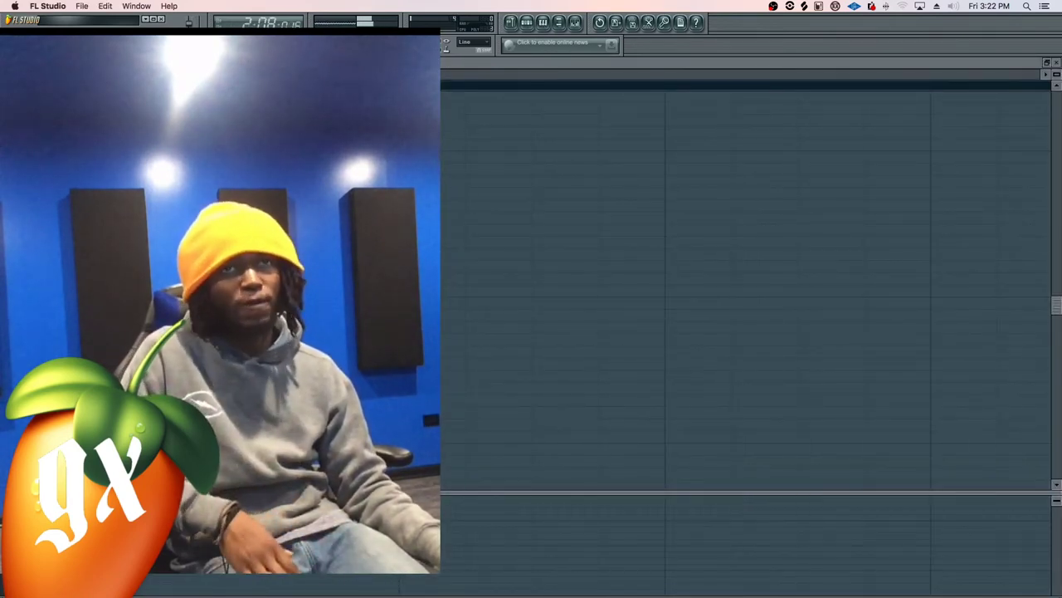
{"action": "key", "text": "space"}
{"action": "key", "text": "ctrl+v"}
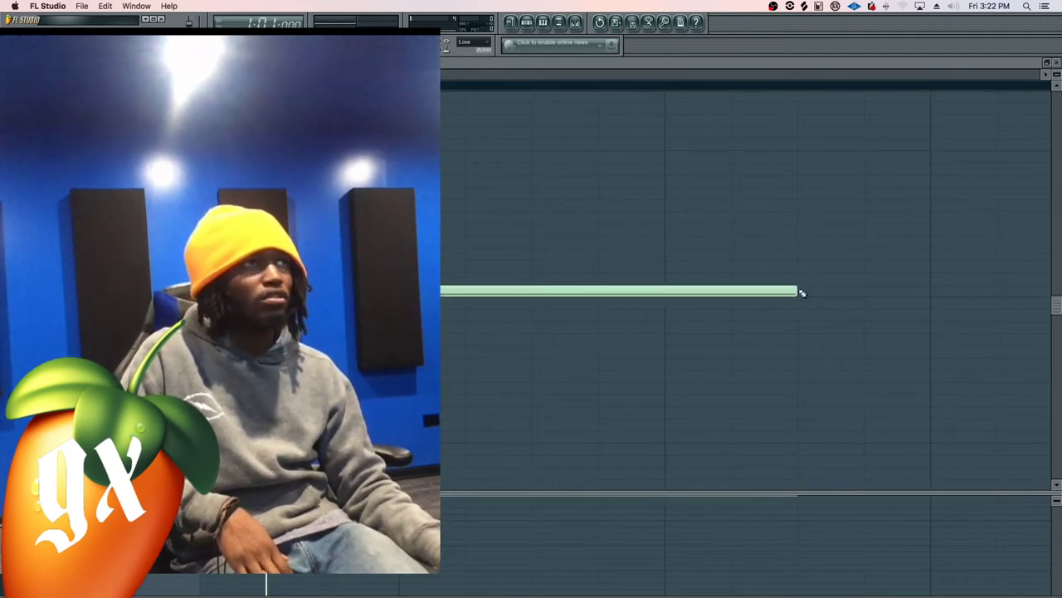
{"action": "right_click", "coordinate": [772, 290]}
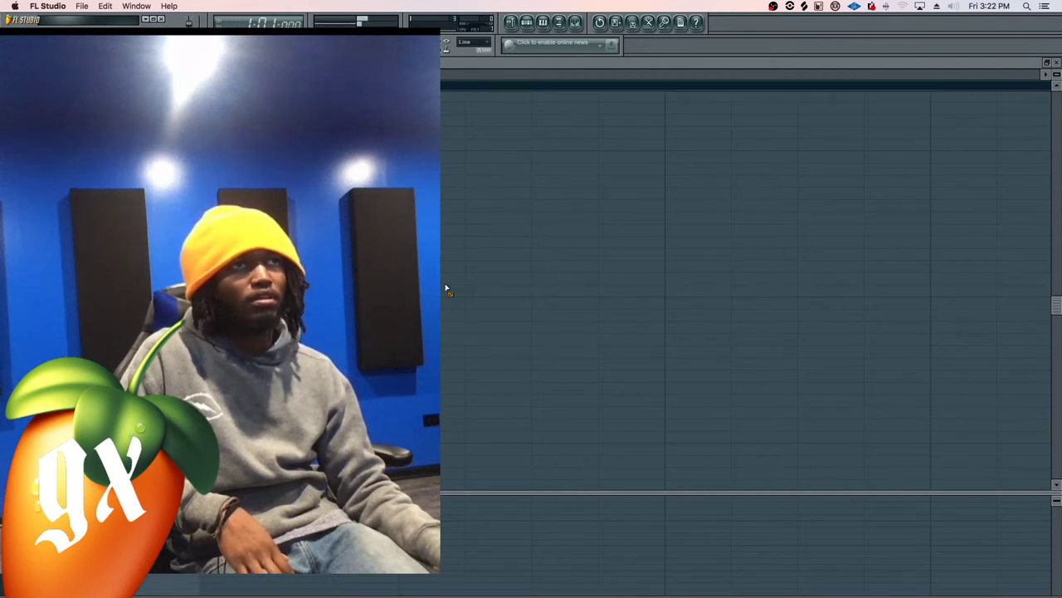
{"action": "left_click", "coordinate": [538, 292]}
{"action": "left_click_drag", "start_coordinate": [539, 289], "coordinate": [600, 290]}
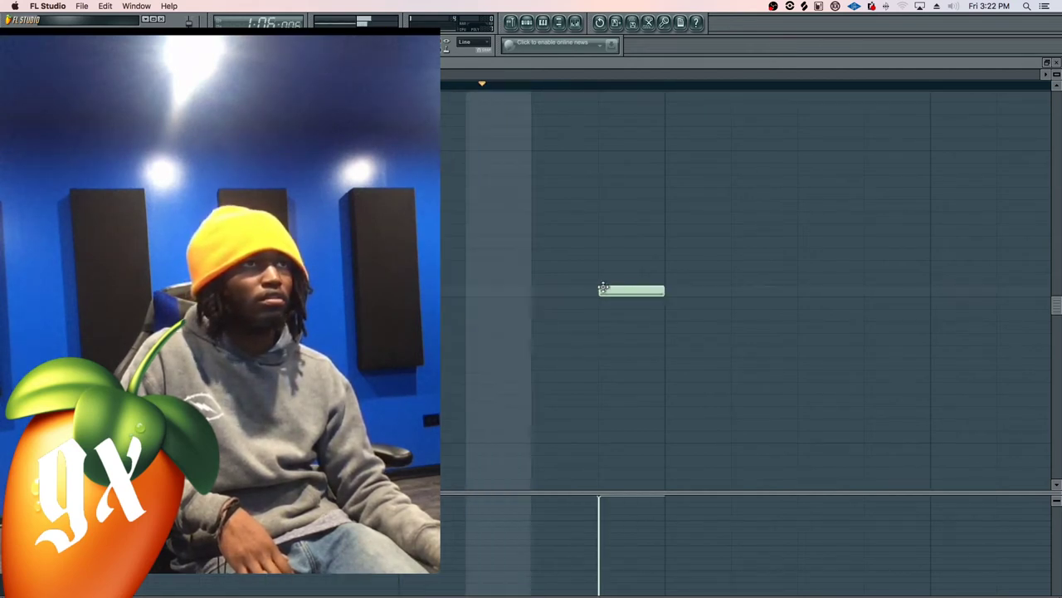
{"action": "key", "text": "space"}
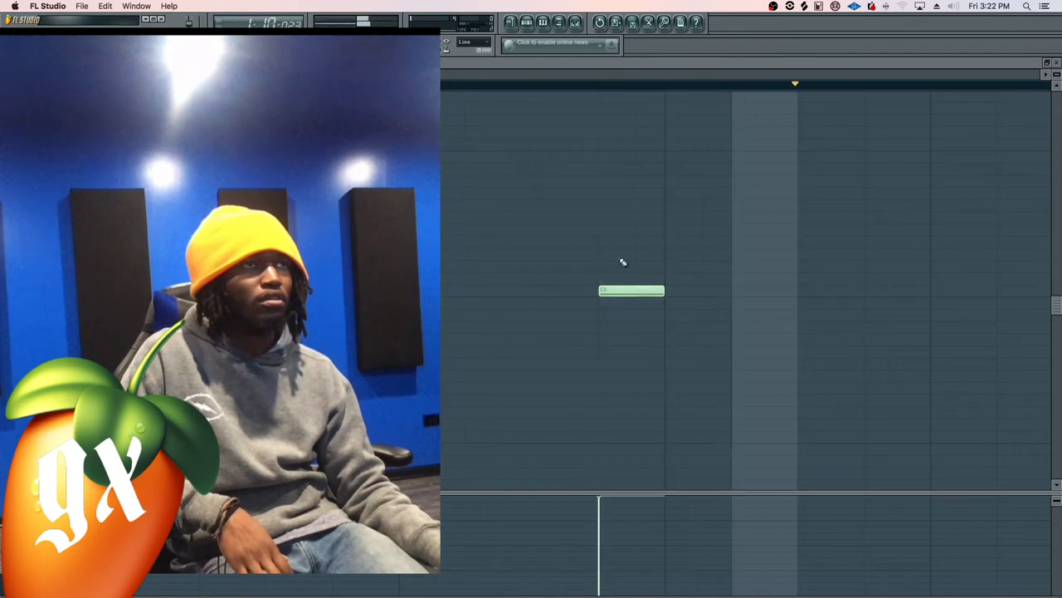
{"action": "scroll", "coordinate": [514, 85], "scroll_direction": "down", "scroll_amount": 2}
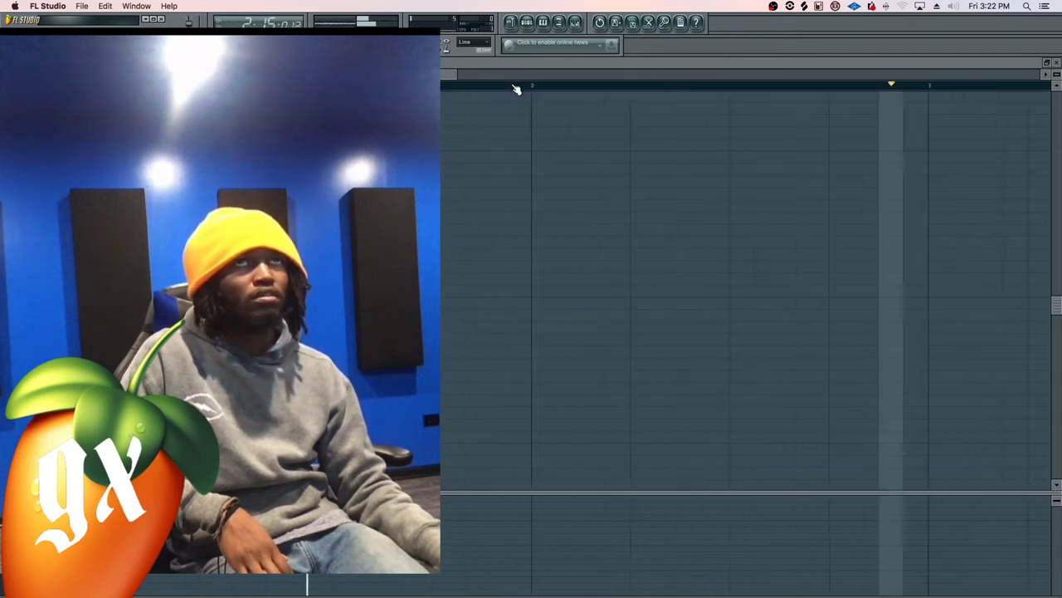
{"action": "key", "text": "space"}
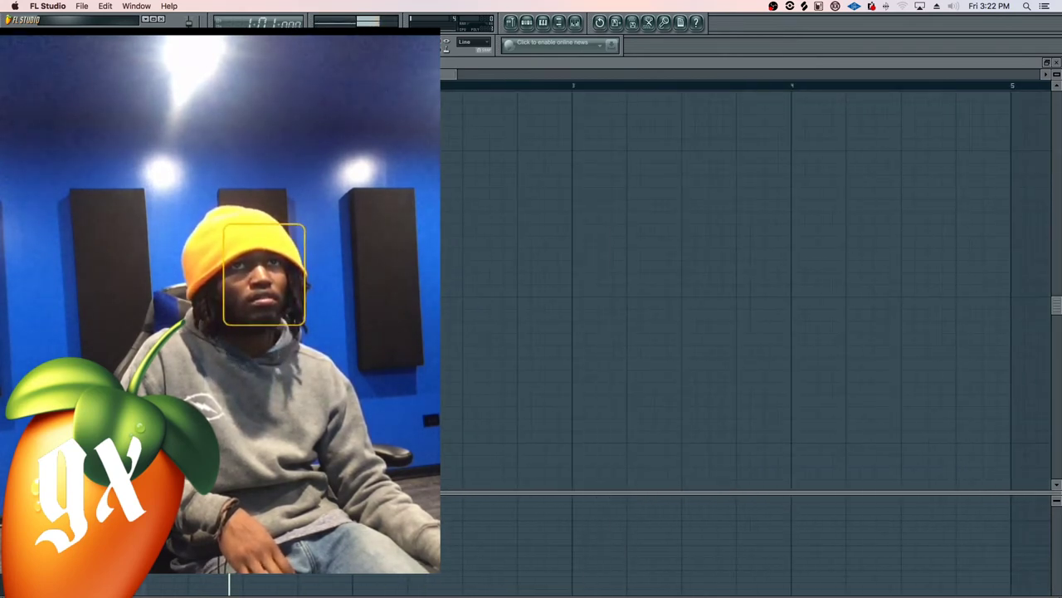
Place one-step C5 snare notes on beat 3 of bars 2, 3 and 4 and play the pattern
{"action": "key", "text": "space"}
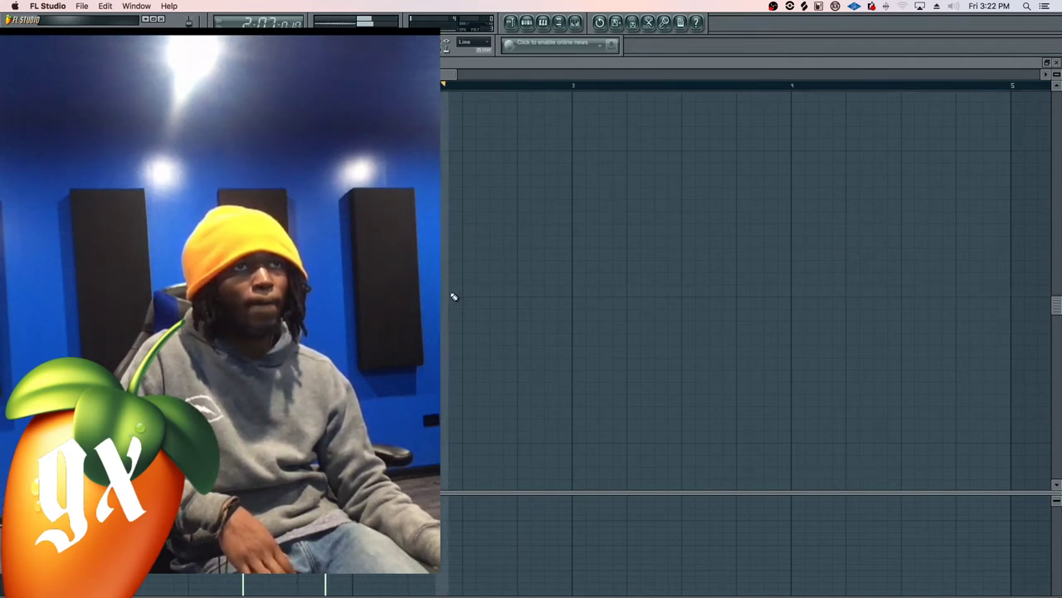
{"action": "left_click", "coordinate": [469, 292]}
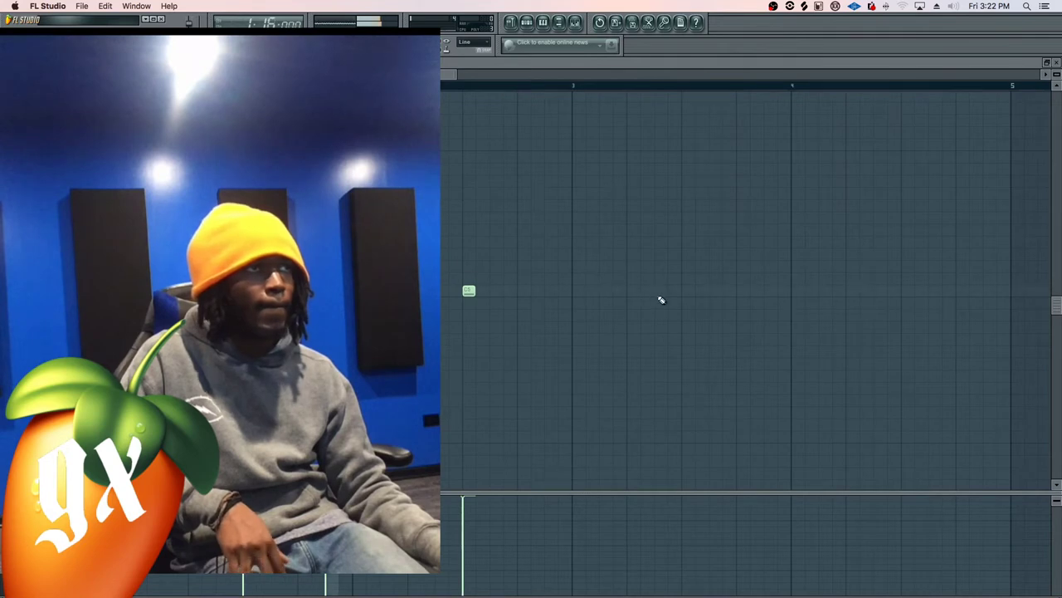
{"action": "left_click", "coordinate": [688, 292]}
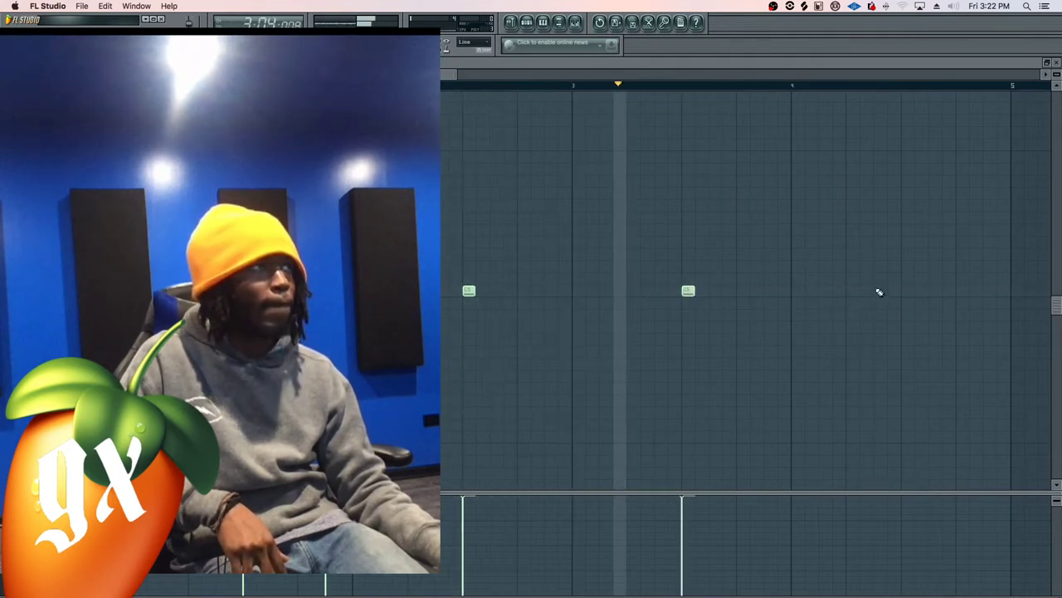
{"action": "left_click", "coordinate": [904, 291]}
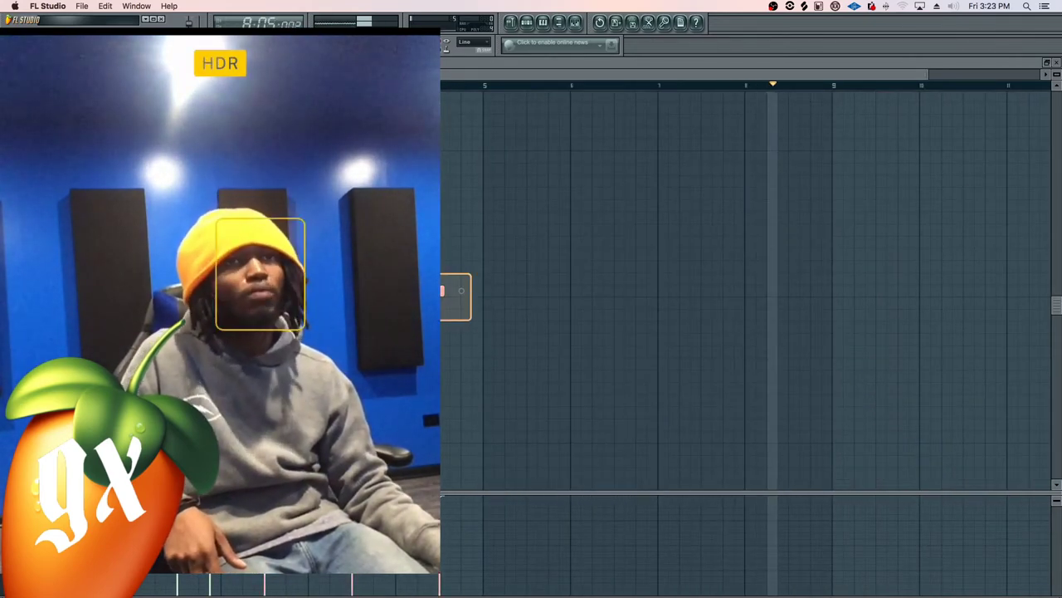
{"action": "key", "text": "space"}
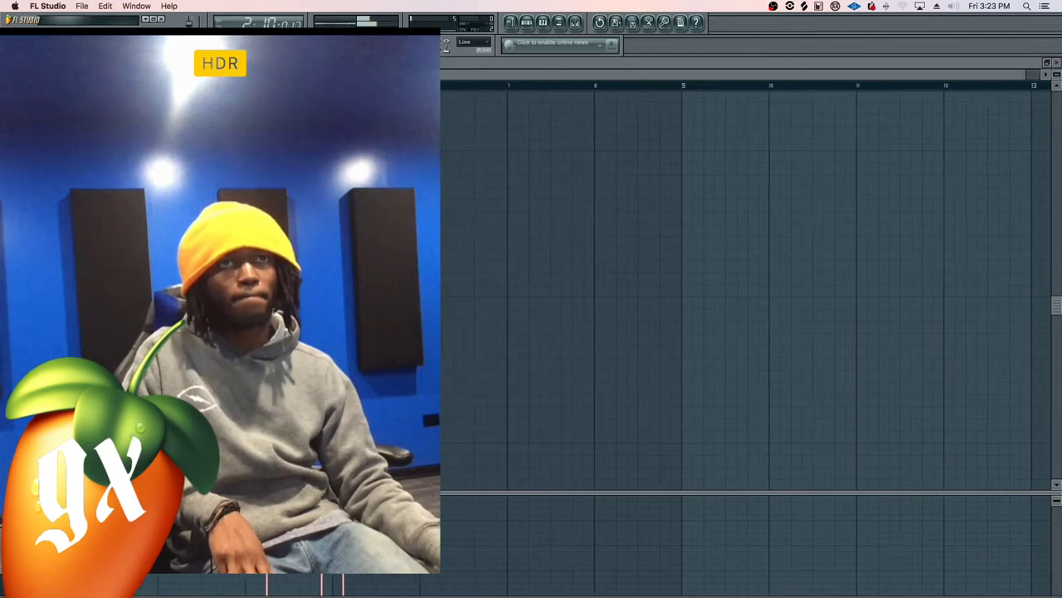
Repeat a two-bar figure of one C5 and two F5 notes across all eight bars and play it back
{"action": "key", "text": "ctrl+z"}
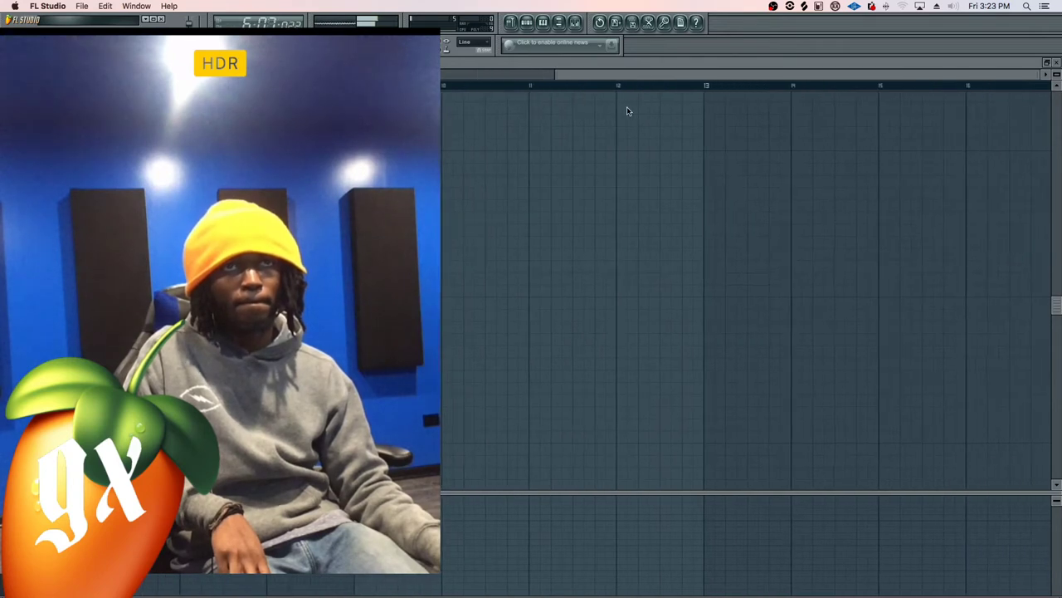
{"action": "left_click", "coordinate": [603, 267]}
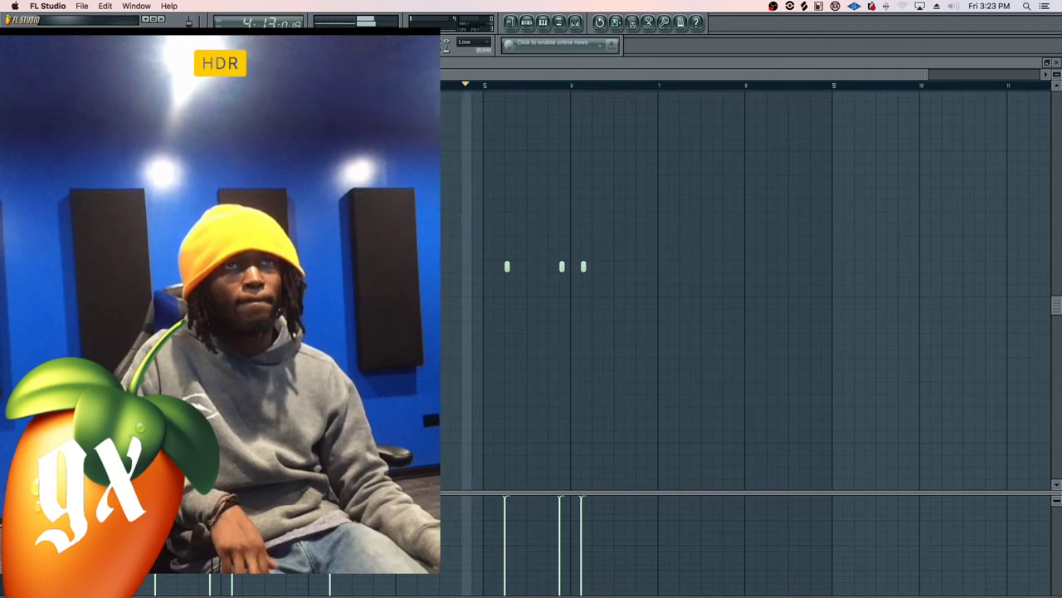
{"action": "key", "text": "ctrl+z"}
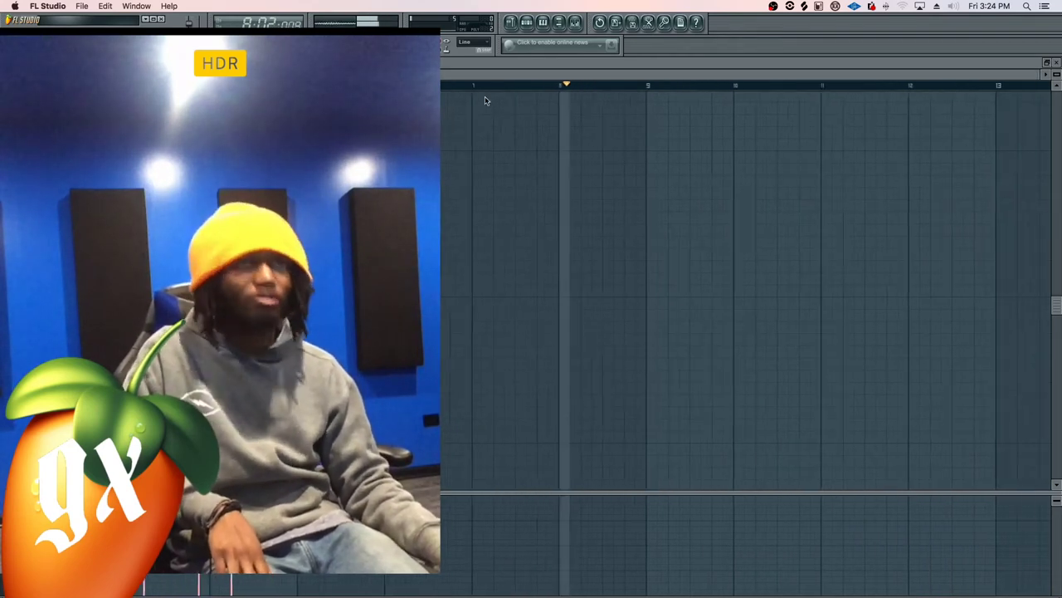
{"action": "key", "text": "space"}
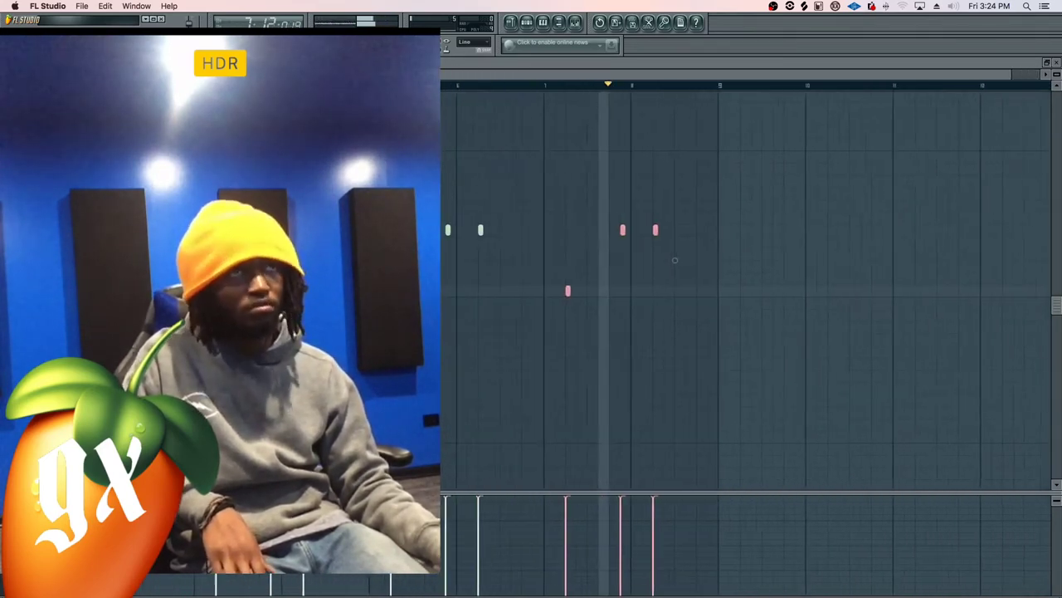
{"action": "key", "text": "space"}
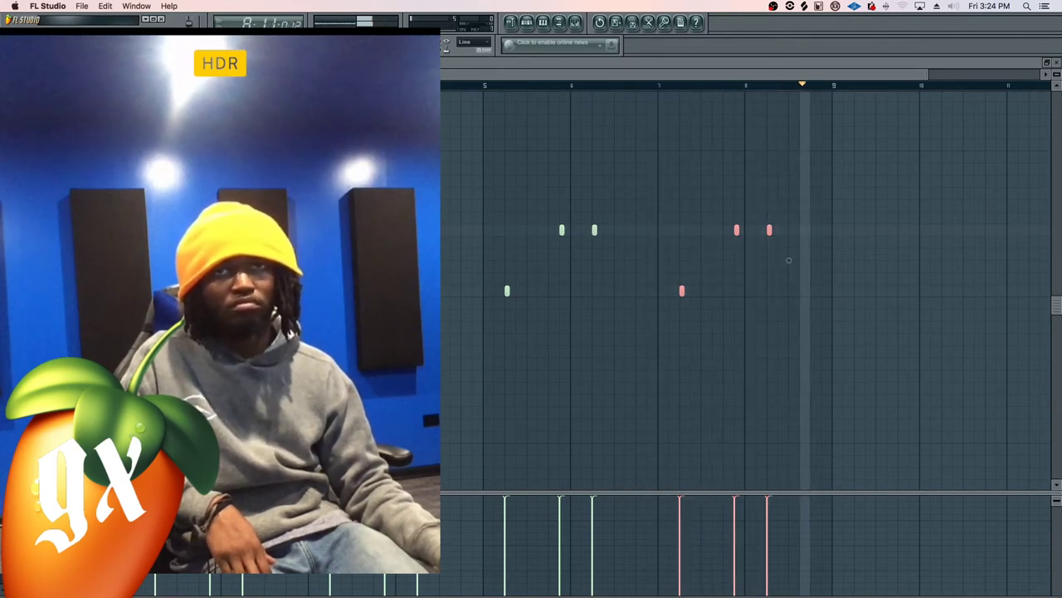
{"action": "key", "text": "space"}
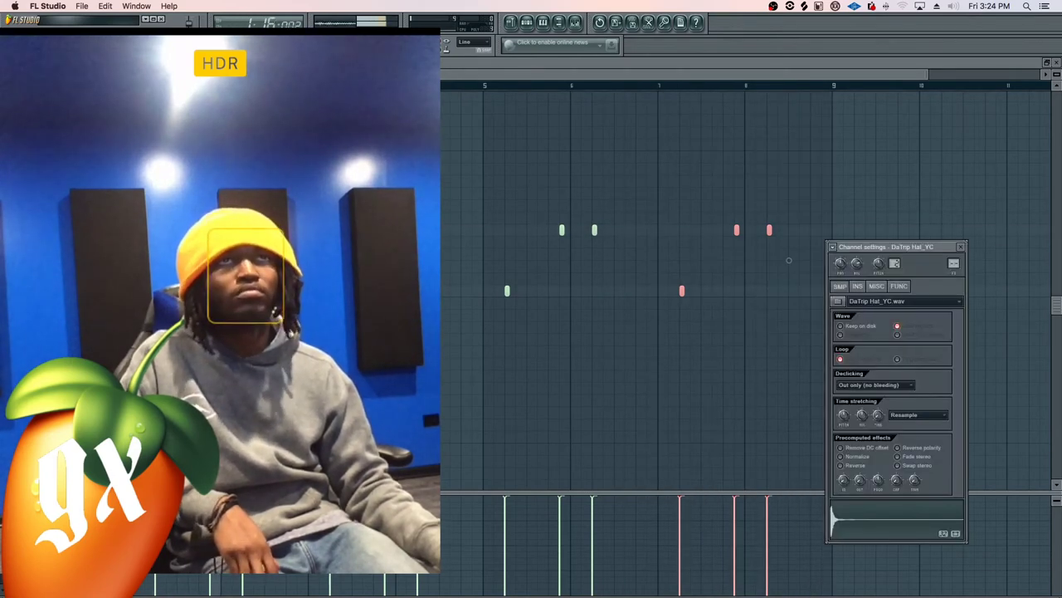
Close the DaTrip Hat_YC channel settings and enter hi-hat notes every half beat in bar 1, with an extra hit on step 8
{"action": "key", "text": "Escape"}
{"action": "key", "text": "ctrl+a"}
{"action": "key", "text": "Delete"}
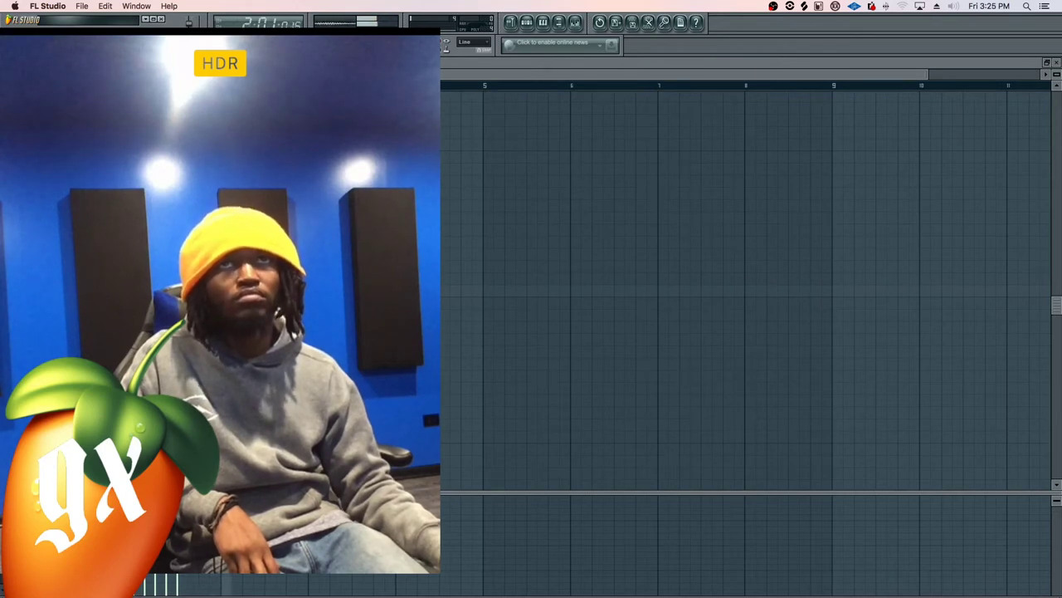
{"action": "scroll", "coordinate": [747, 282], "scroll_direction": "up", "scroll_amount": 4}
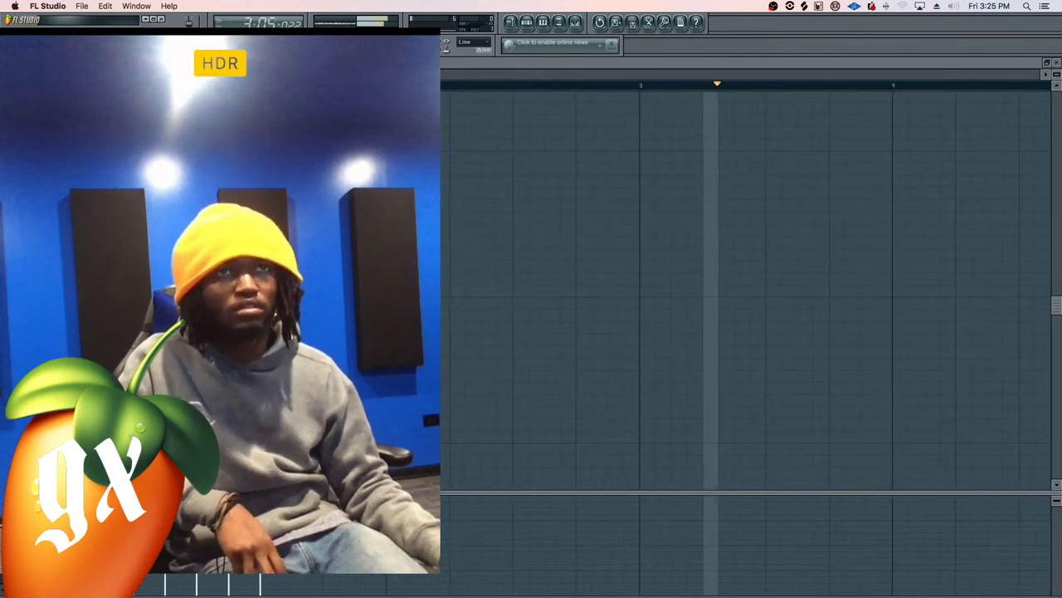
{"action": "key", "text": "space"}
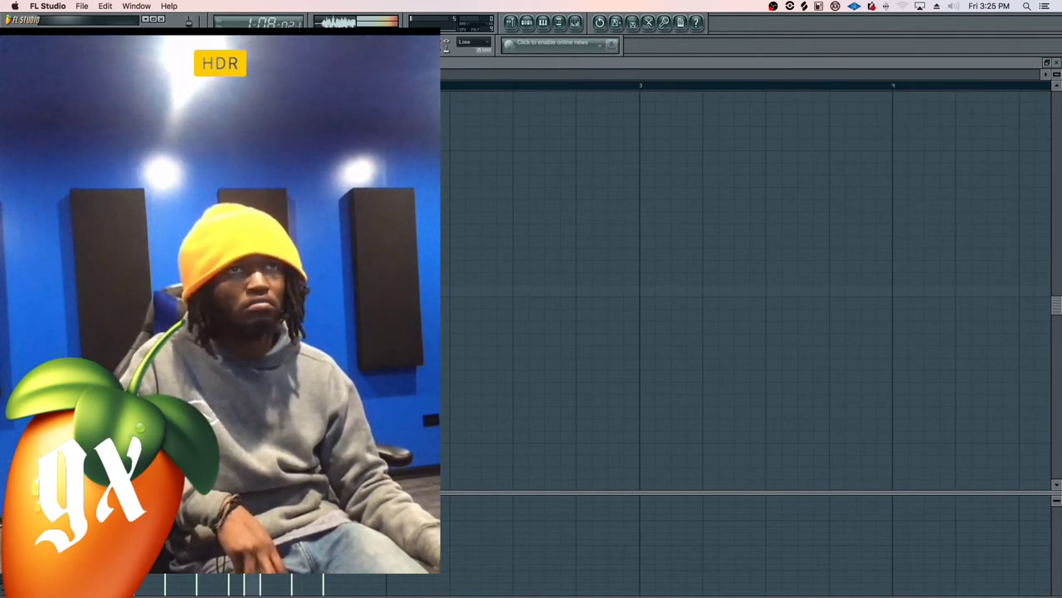
Continue the hi-hats every half beat from beat 2 of bar 2 with three C5 notes, then B4, A#4 and A4, and play them
{"action": "left_click", "coordinate": [456, 291]}
{"action": "left_click", "coordinate": [488, 292]}
{"action": "left_click", "coordinate": [519, 291]}
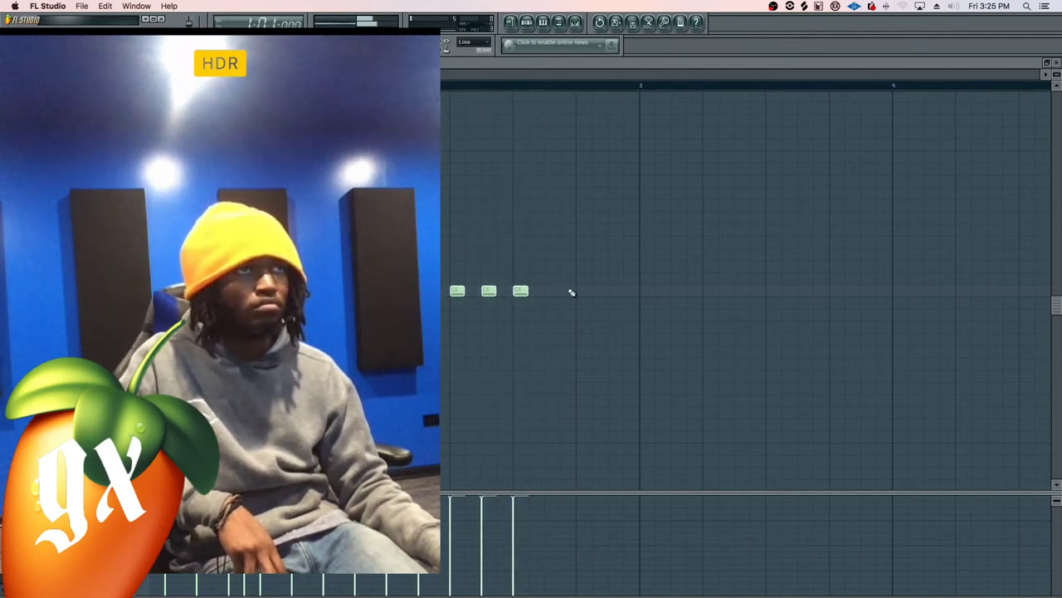
{"action": "left_click", "coordinate": [548, 302]}
{"action": "left_click", "coordinate": [584, 316]}
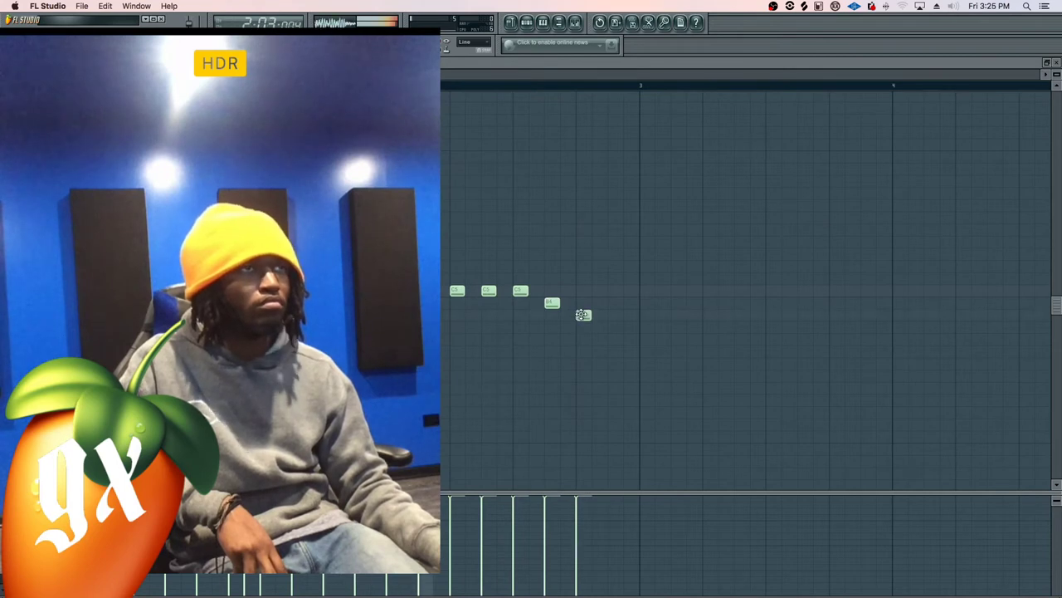
{"action": "key", "text": "space"}
{"action": "left_click", "coordinate": [615, 326]}
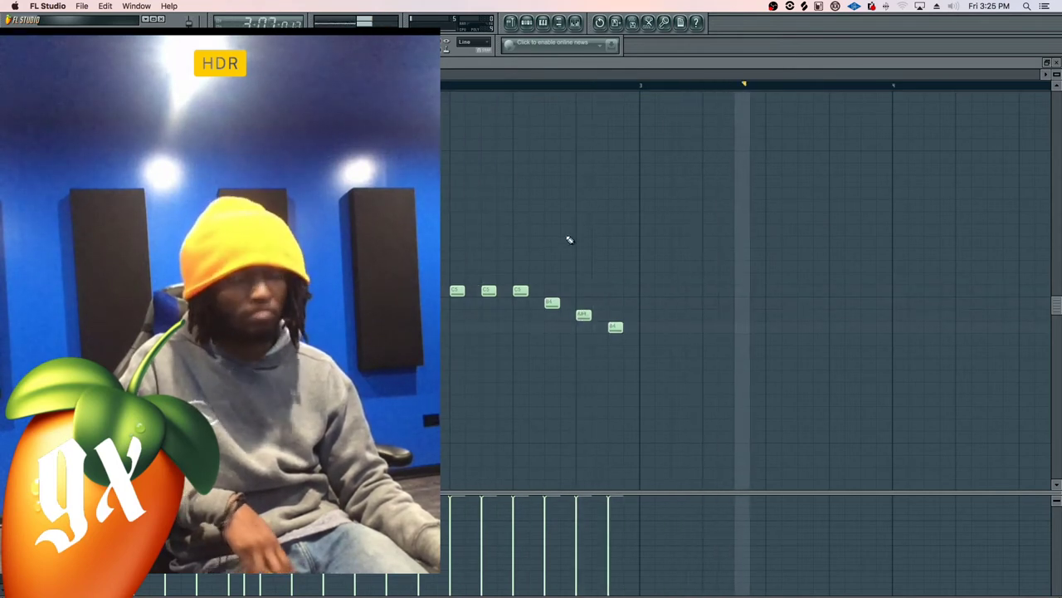
{"action": "key", "text": "space"}
{"action": "left_click", "coordinate": [465, 363]}
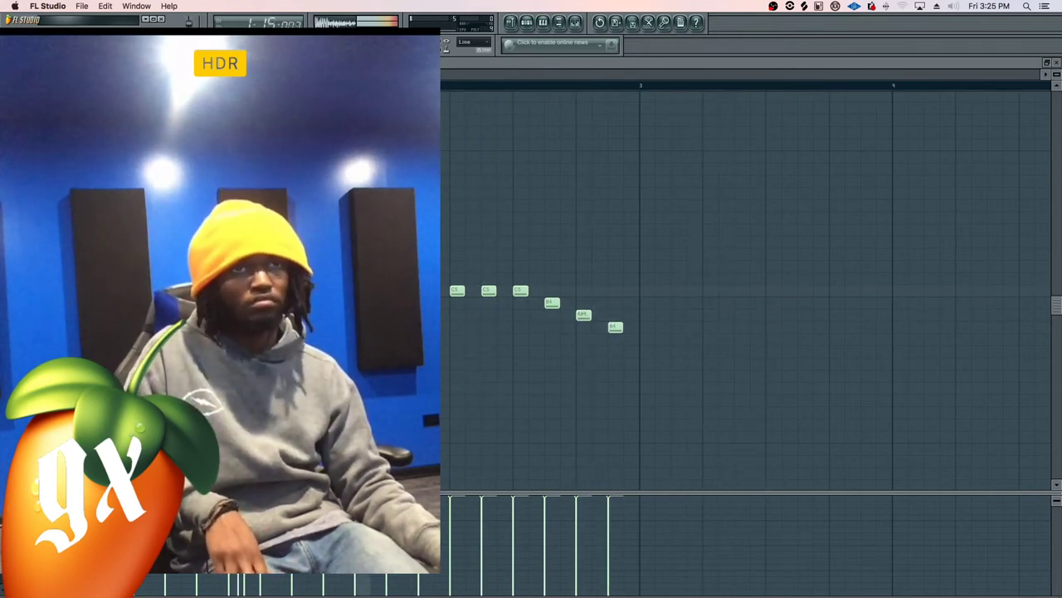
{"action": "key", "text": "space"}
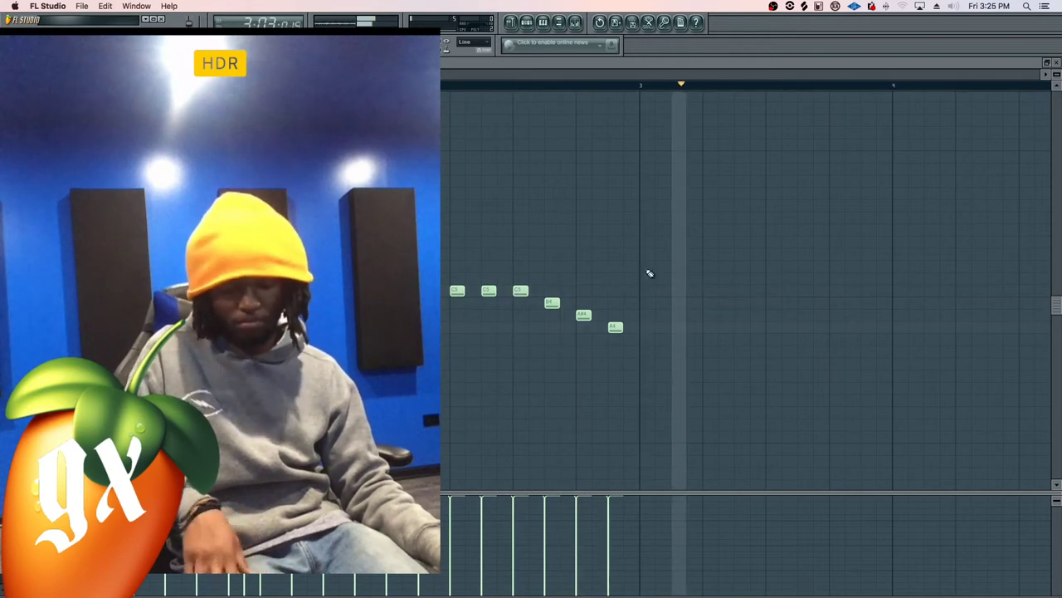
Copy the two-bar hi-hat pattern, repeat it through bar 8 and play back the result
{"action": "left_click_drag", "start_coordinate": [676, 224], "coordinate": [442, 430]}
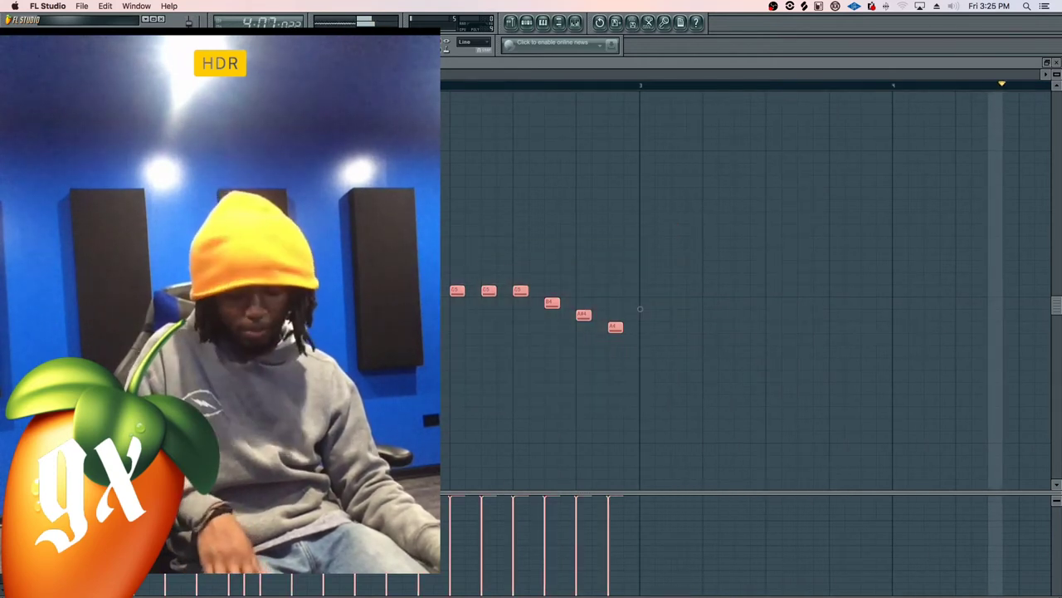
{"action": "key", "text": "super+c"}
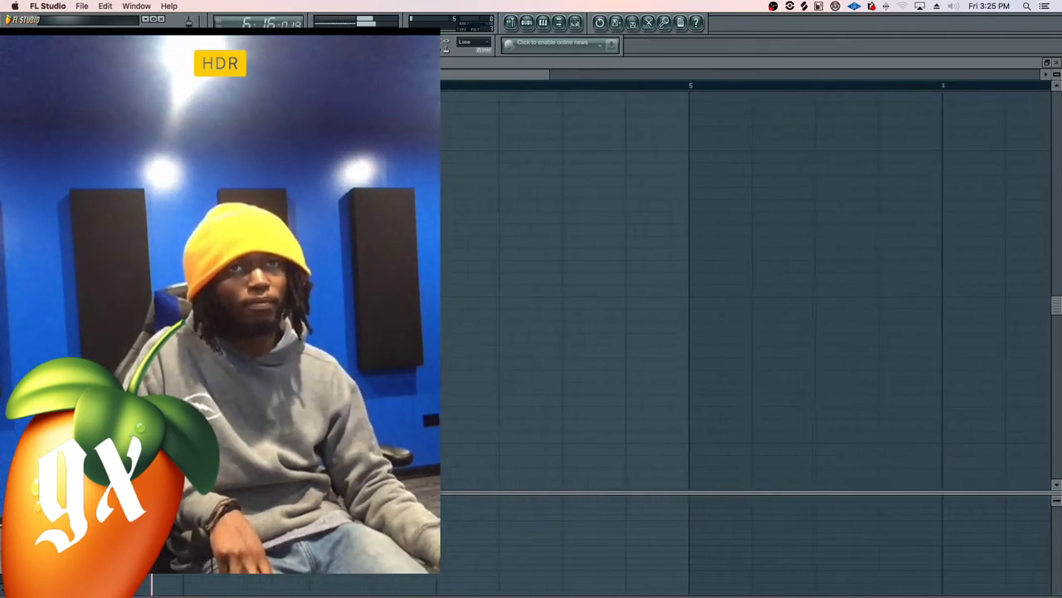
{"action": "key", "text": "super+v"}
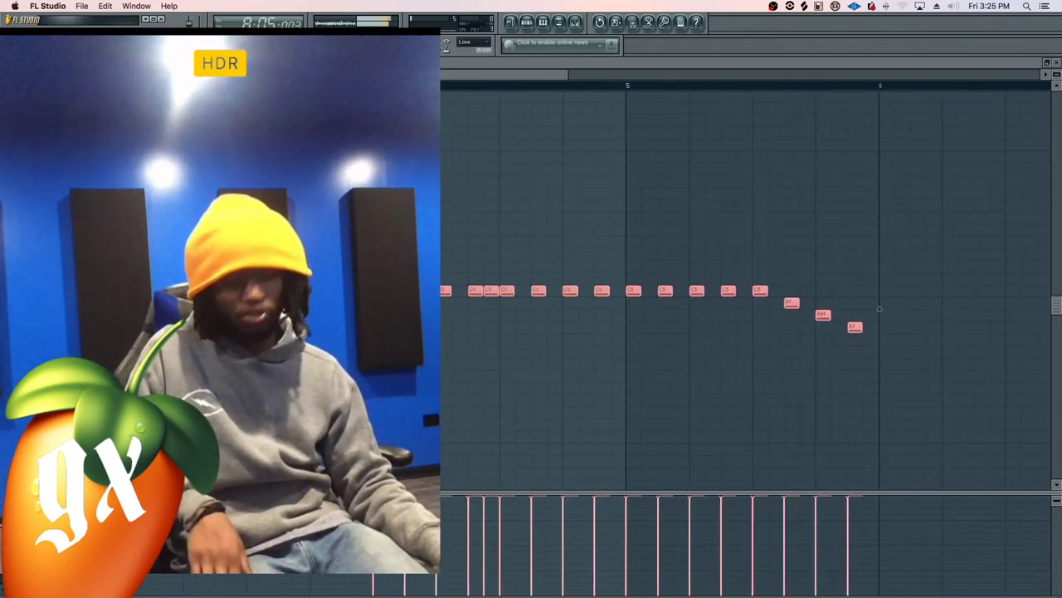
{"action": "key", "text": "super+z"}
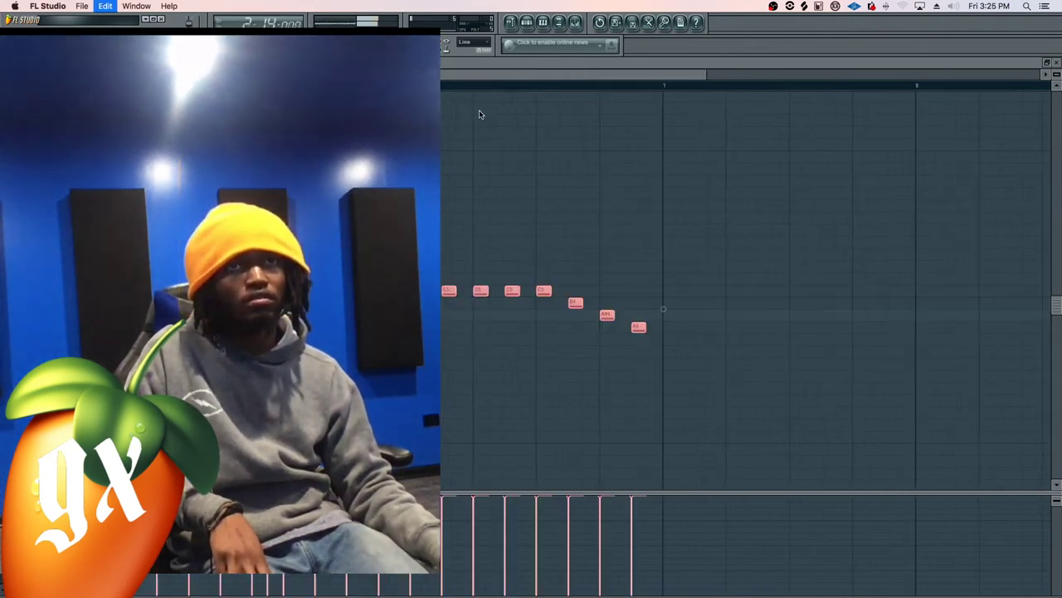
{"action": "key", "text": "super+v"}
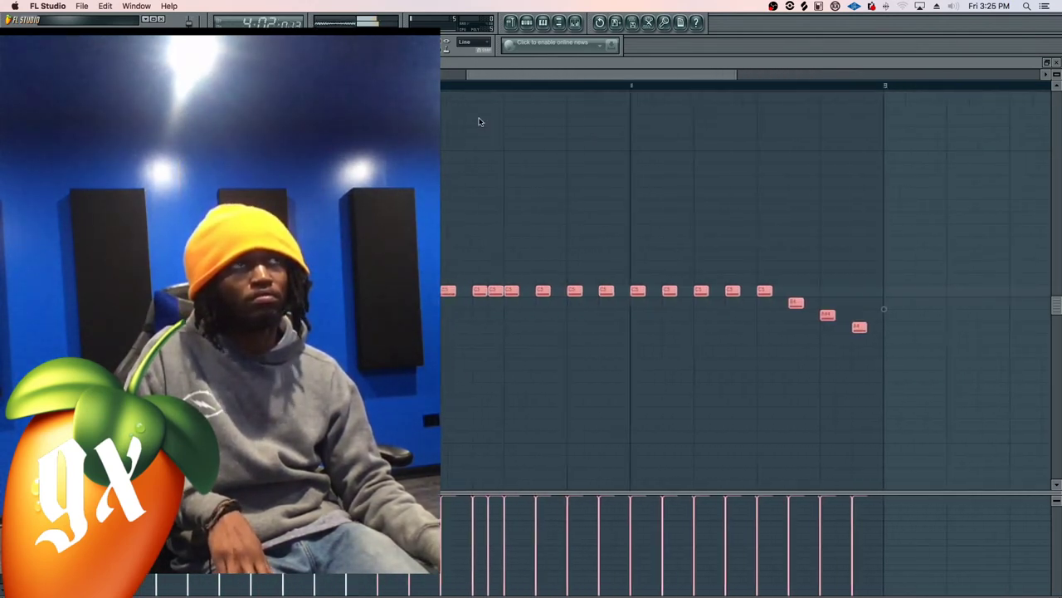
{"action": "left_click", "coordinate": [478, 122]}
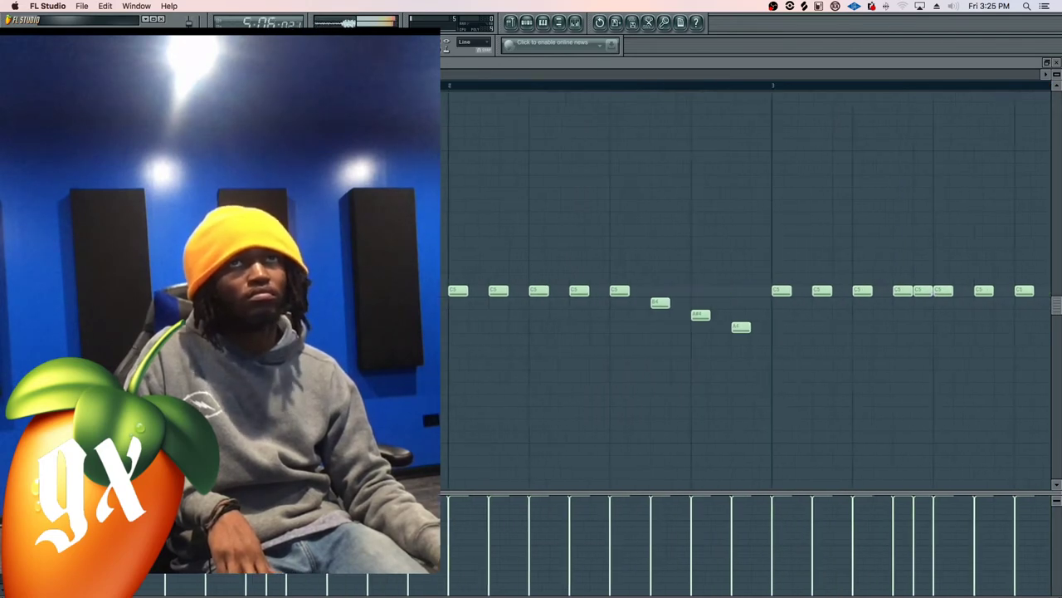
{"action": "key", "text": "super+v"}
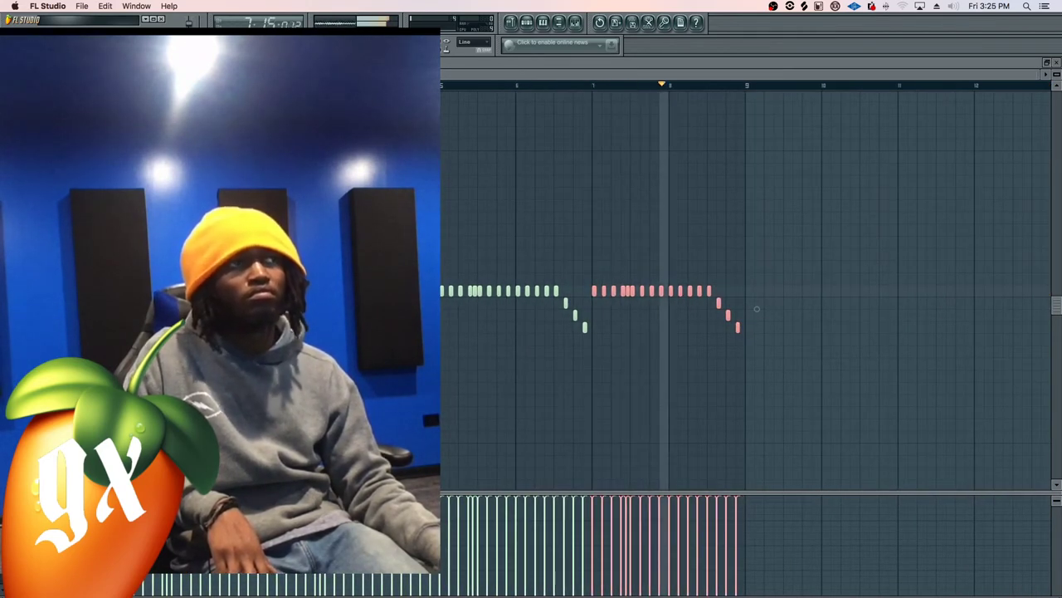
{"action": "key", "text": "space"}
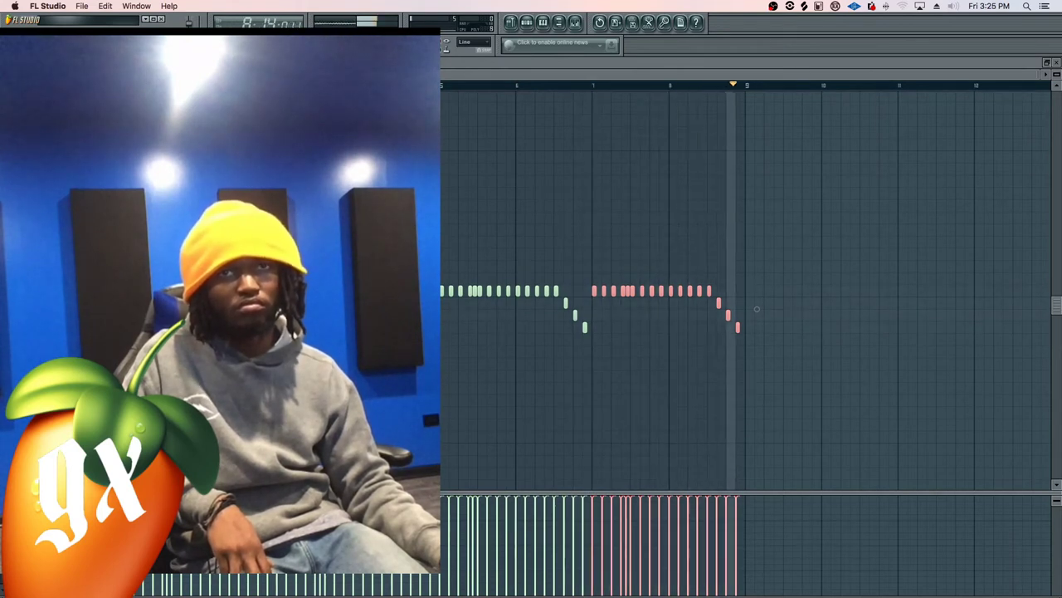
{"action": "key", "text": "Escape"}
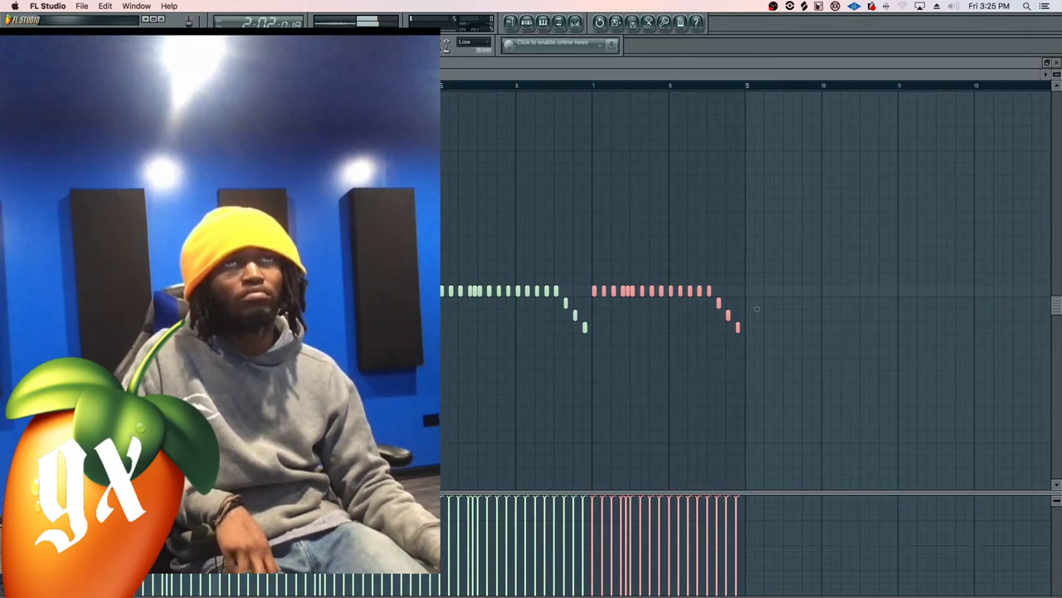
Repeat a two-bar figure of C#5 and B4 notes across eight bars and start the FUTURISTICS_kick_one_shot_thick pattern with A4 and D6 notes
{"action": "key", "text": "ctrl+a"}
{"action": "key", "text": "Delete"}
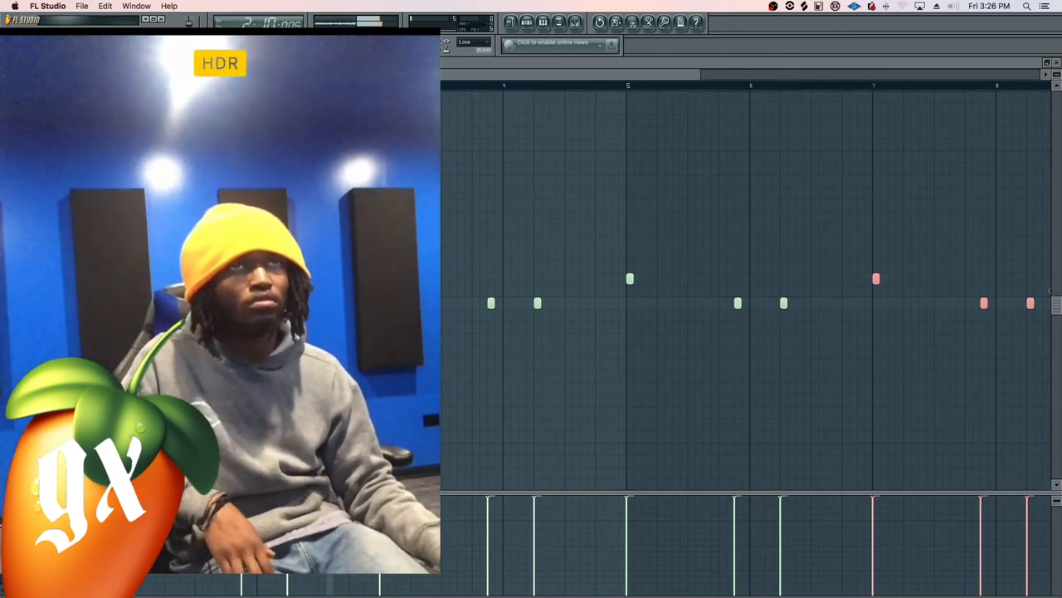
{"action": "key", "text": "ctrl+z"}
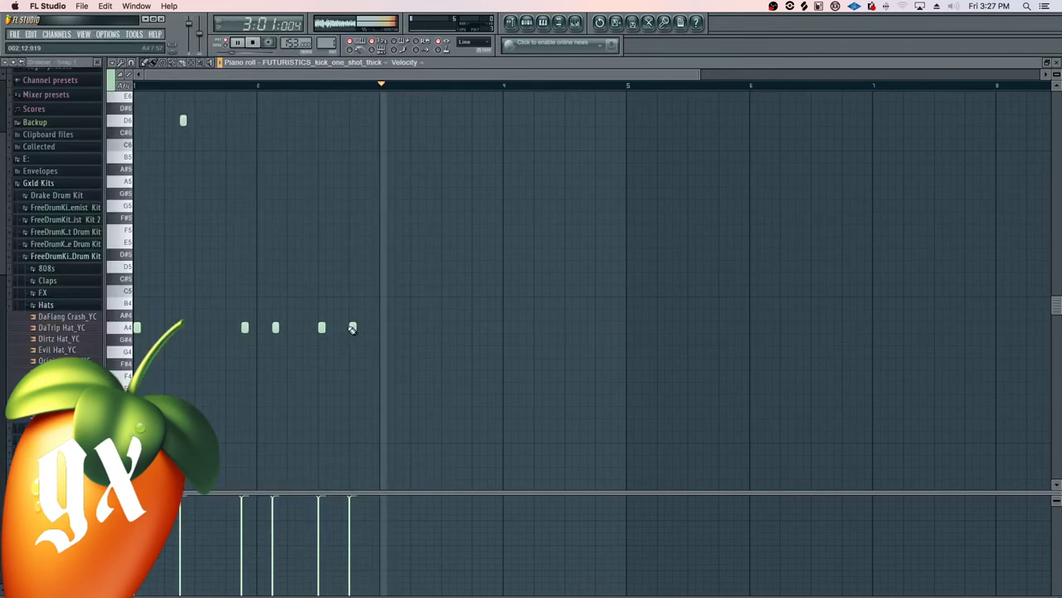
Move the last A4 kick note to step 15 of bar 2 and add a D6 kick note on step 16
{"action": "key", "text": "space"}
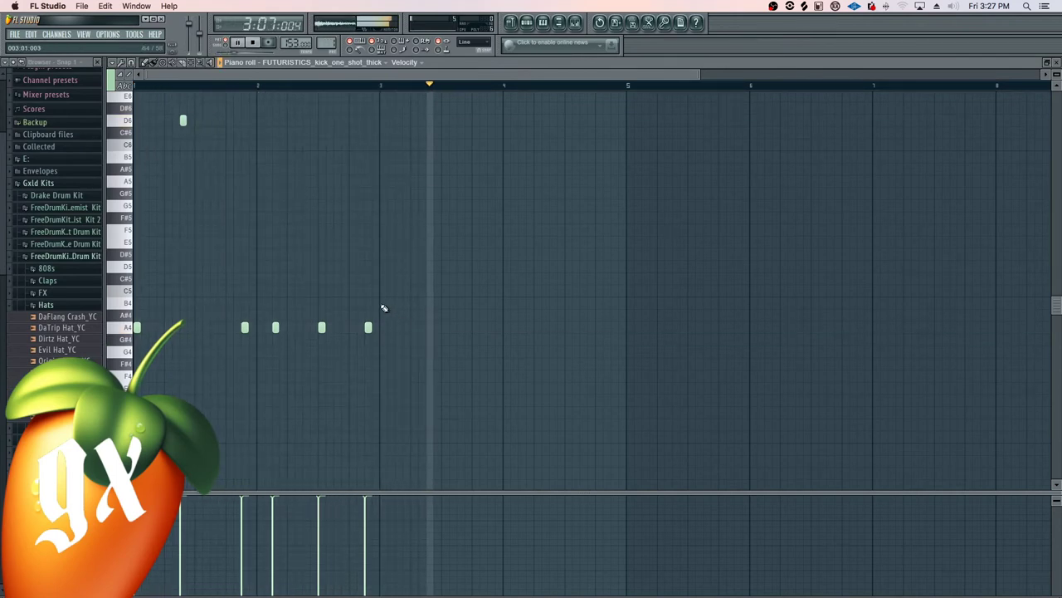
{"action": "left_click", "coordinate": [368, 111]}
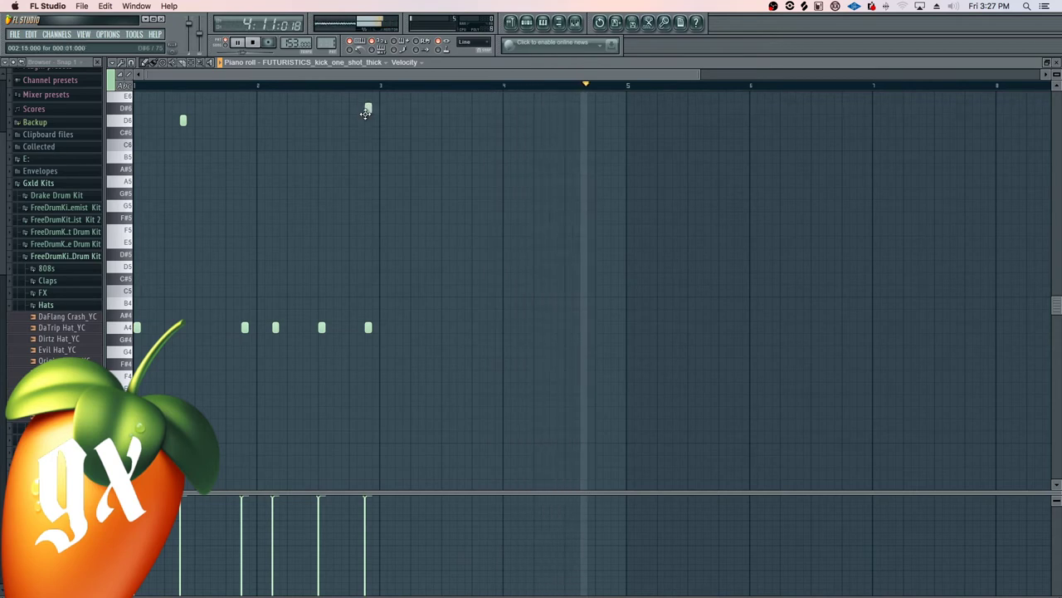
{"action": "left_click_drag", "start_coordinate": [368, 112], "coordinate": [368, 124]}
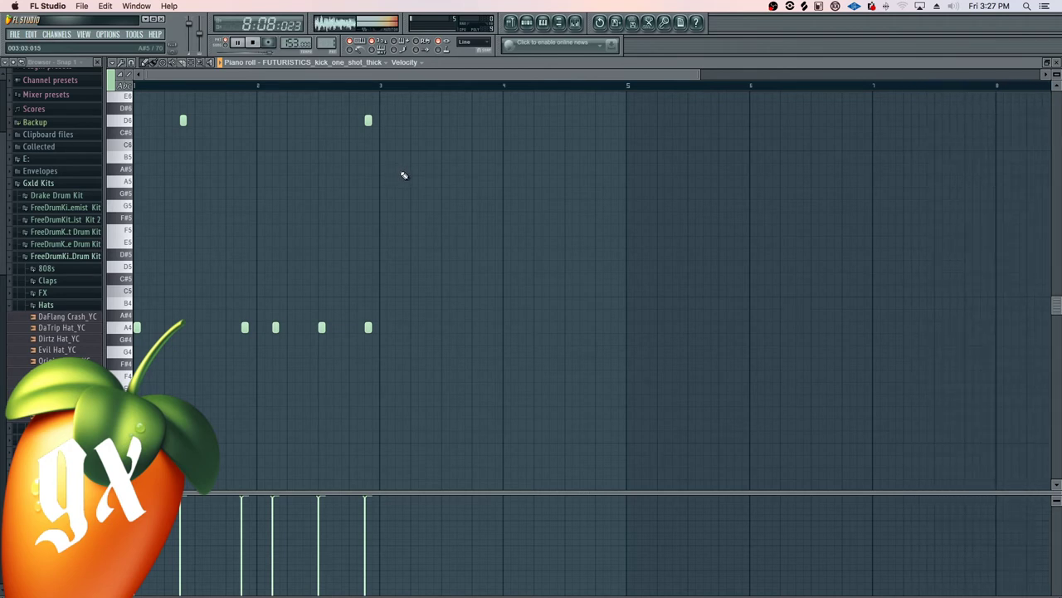
{"action": "left_click_drag", "start_coordinate": [391, 86], "coordinate": [252, 221]}
{"action": "left_click", "coordinate": [393, 85]}
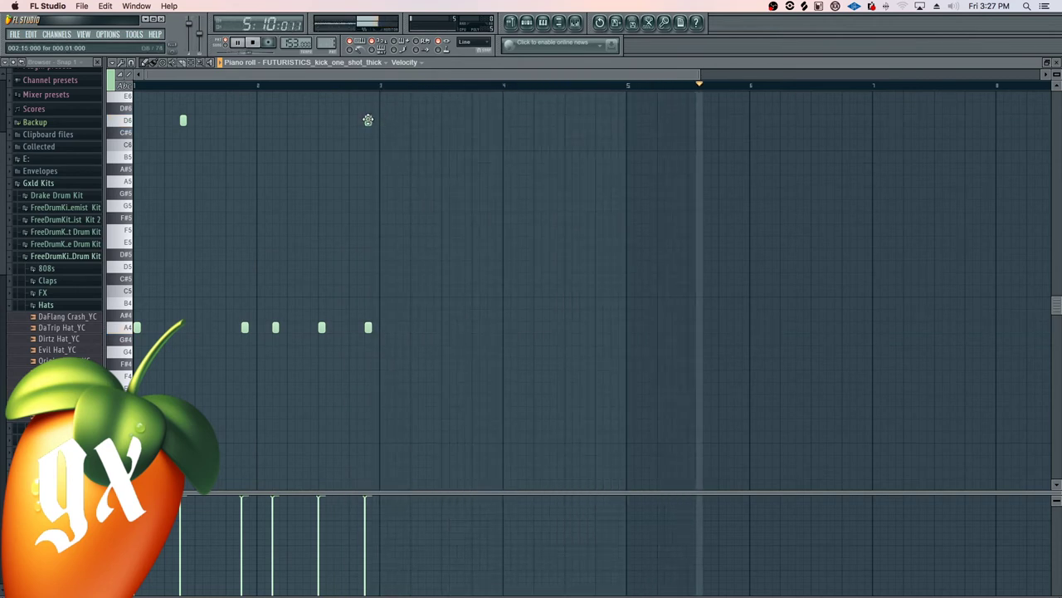
{"action": "left_click_drag", "start_coordinate": [366, 120], "coordinate": [376, 120]}
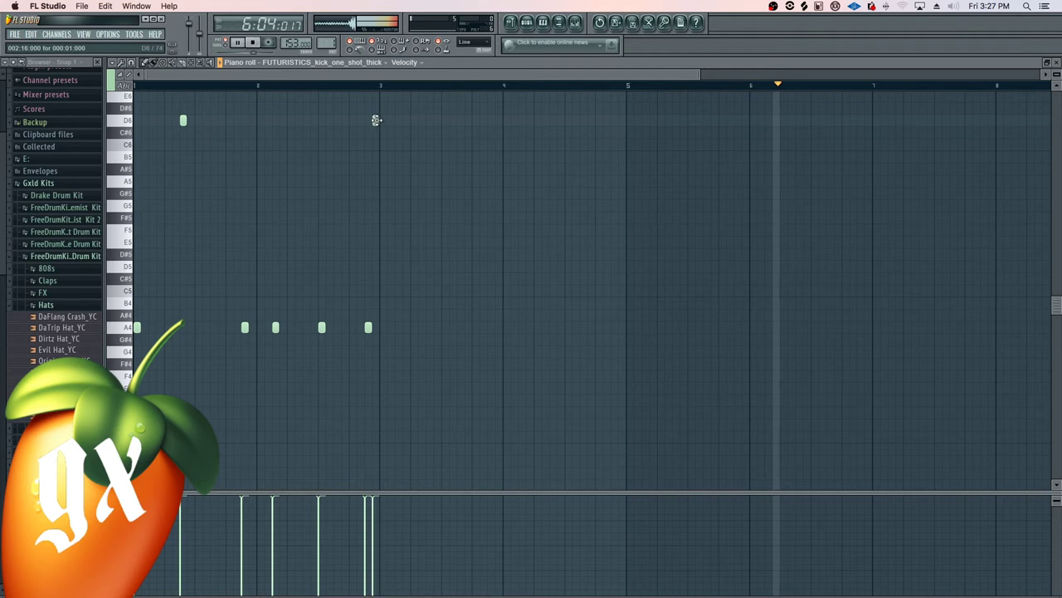
Move the last A4 kick note to step 16 of bar 2 and duplicate the two-bar kick pattern into bars 3 and 4
{"action": "right_click", "coordinate": [370, 327]}
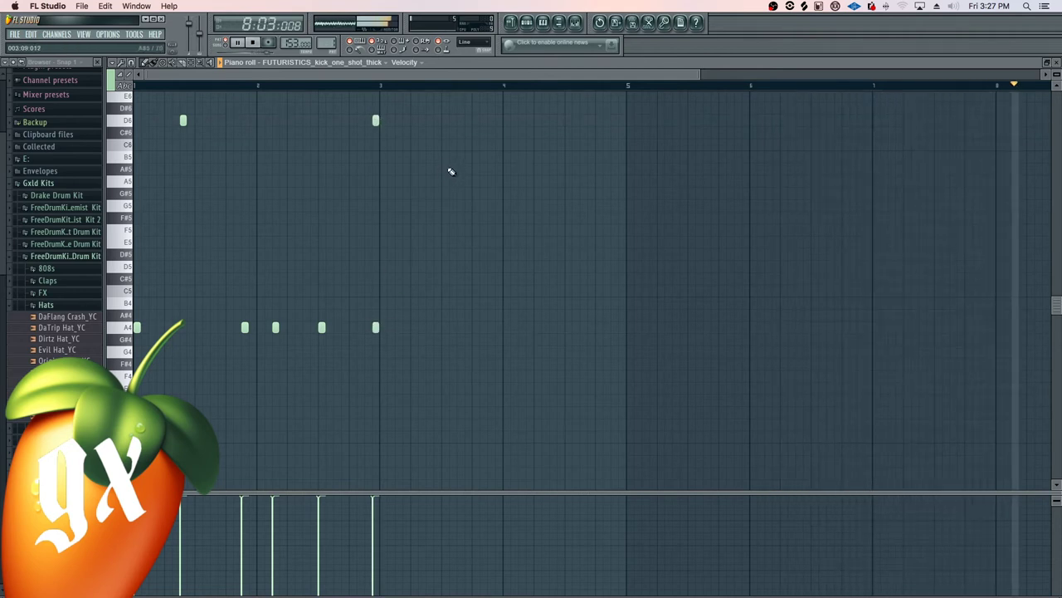
{"action": "left_click_drag", "start_coordinate": [414, 116], "coordinate": [137, 361]}
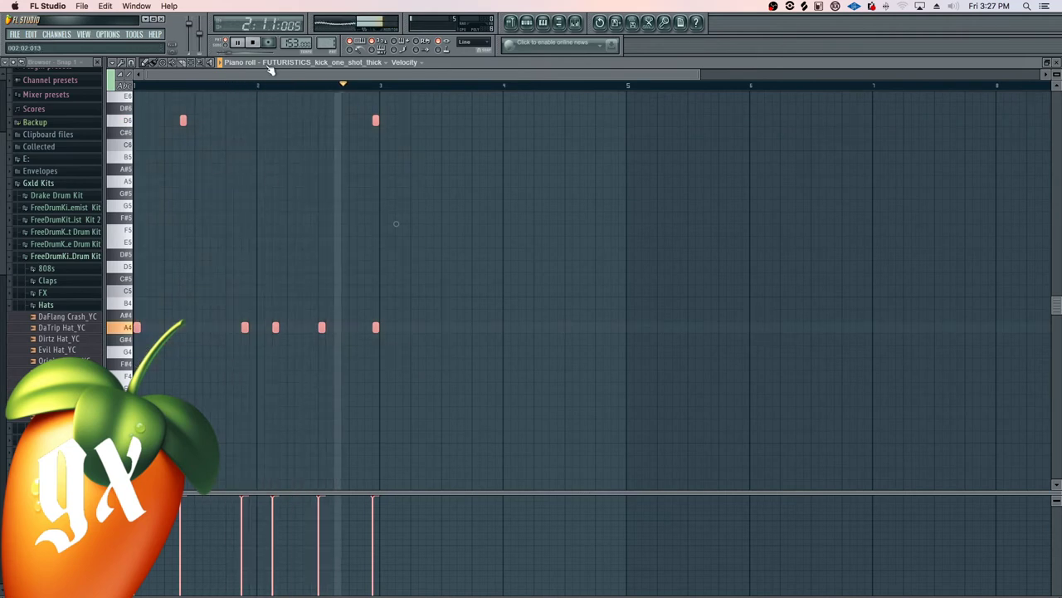
{"action": "left_click_drag", "start_coordinate": [255, 75], "coordinate": [379, 80]}
{"action": "key", "text": "ctrl+b"}
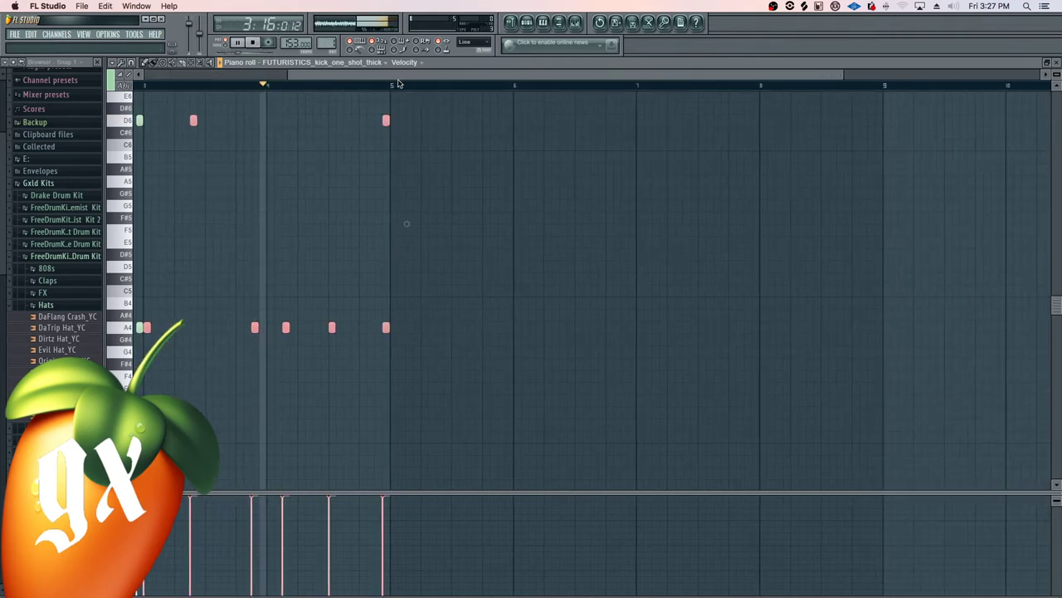
{"action": "key", "text": "space"}
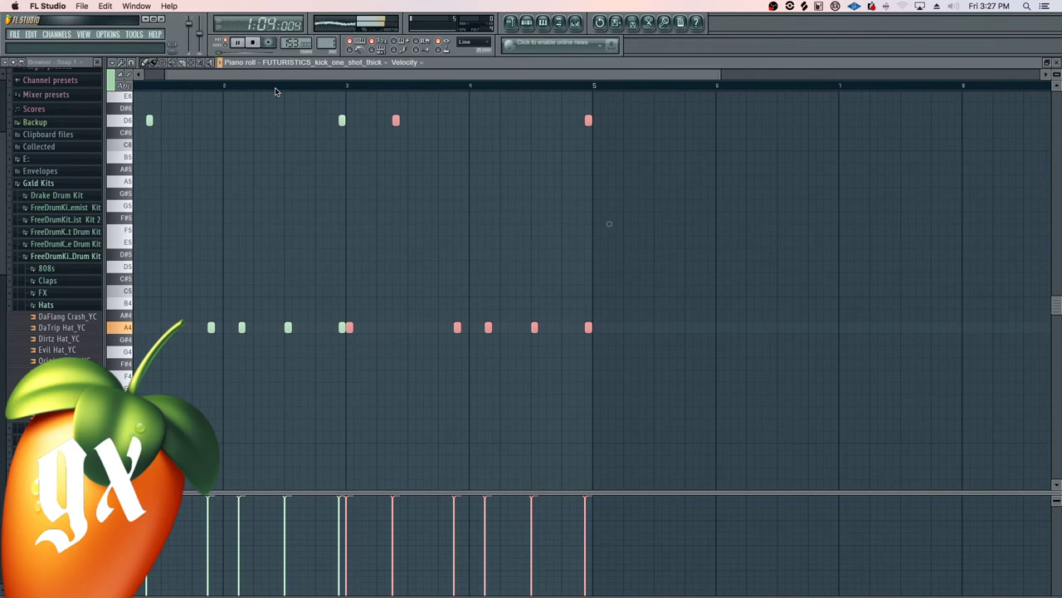
{"action": "left_click", "coordinate": [277, 159]}
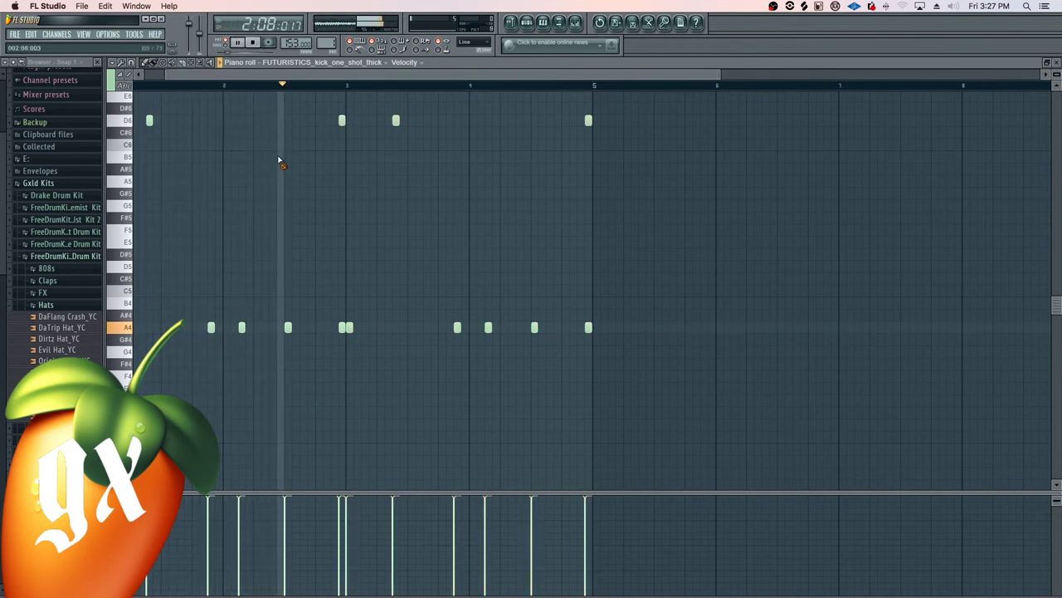
Move the D6 kick note at the end of bar 2 to step 15 and play the pattern
{"action": "right_click", "coordinate": [342, 120]}
{"action": "key", "text": "space"}
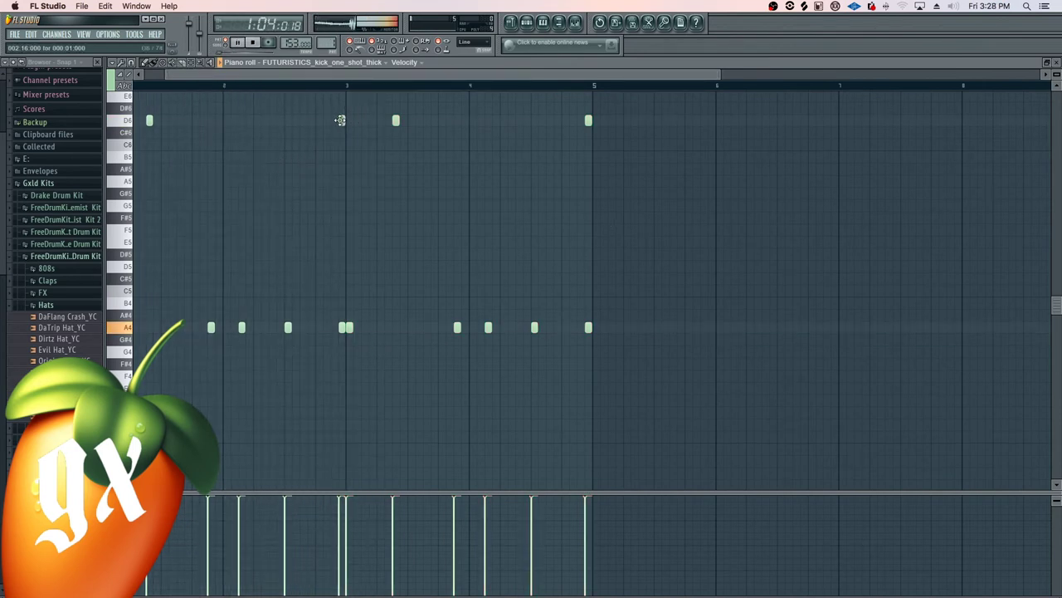
{"action": "left_click", "coordinate": [333, 121]}
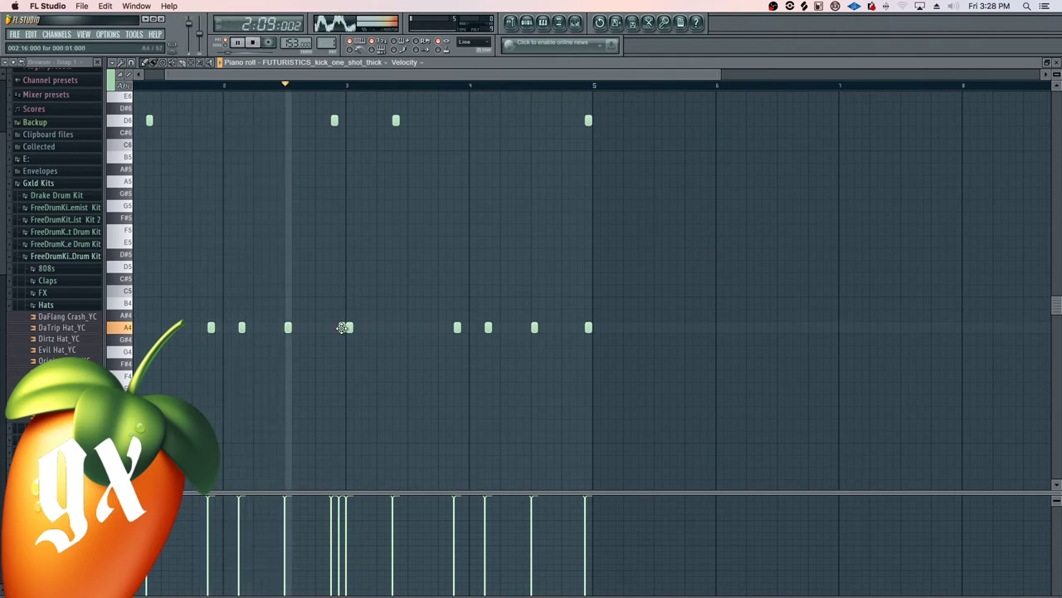
{"action": "left_click", "coordinate": [342, 327]}
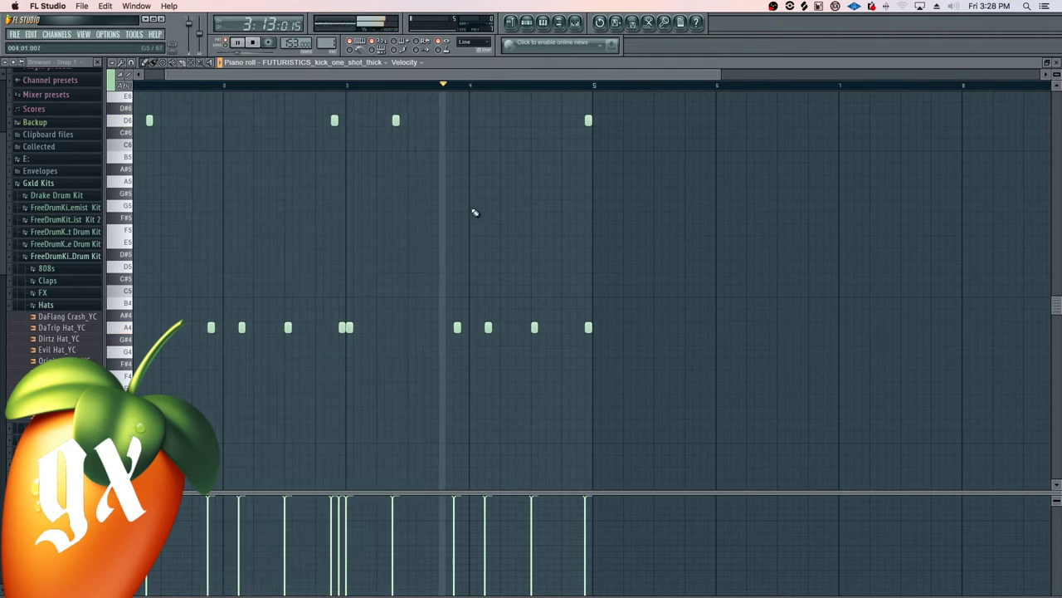
{"action": "key", "text": "space"}
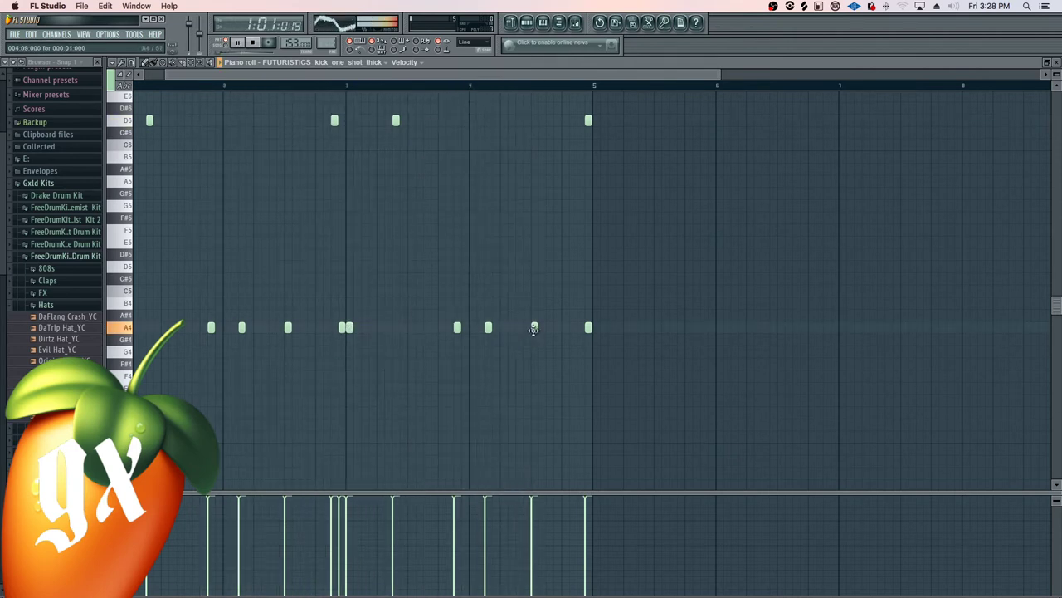
Move the A4 kick note on step 9 of bar 4 to step 7 and add another A4 note on step 11
{"action": "left_click", "coordinate": [518, 327]}
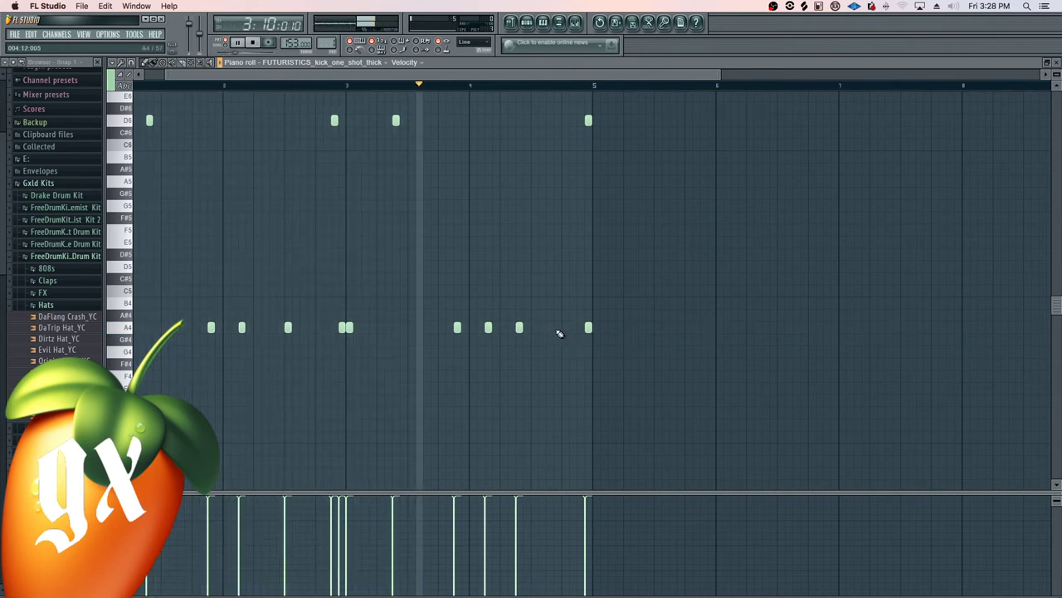
{"action": "key", "text": "space"}
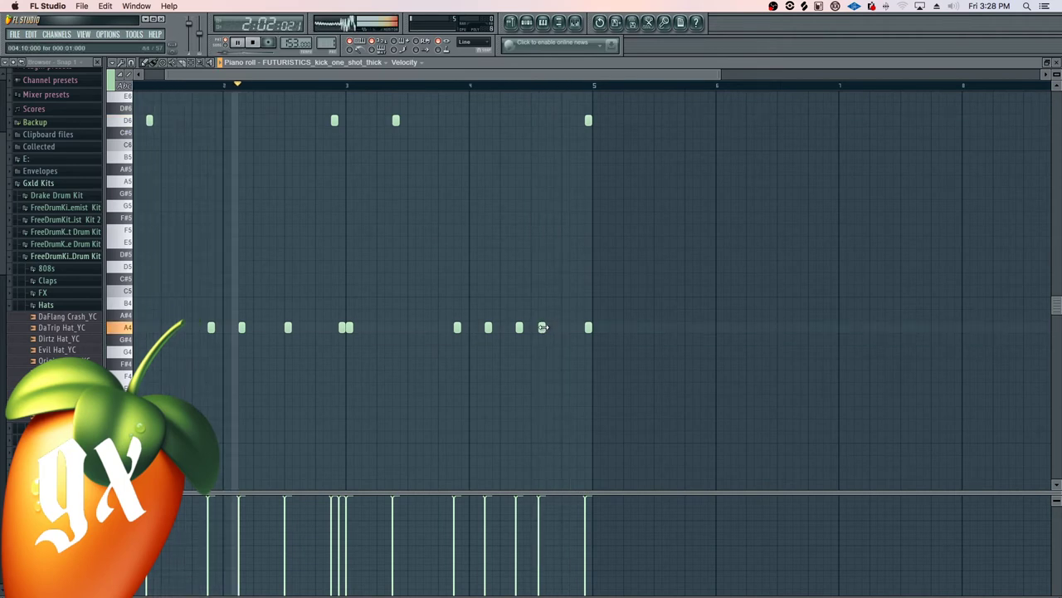
{"action": "left_click_drag", "start_coordinate": [543, 327], "coordinate": [548, 327]}
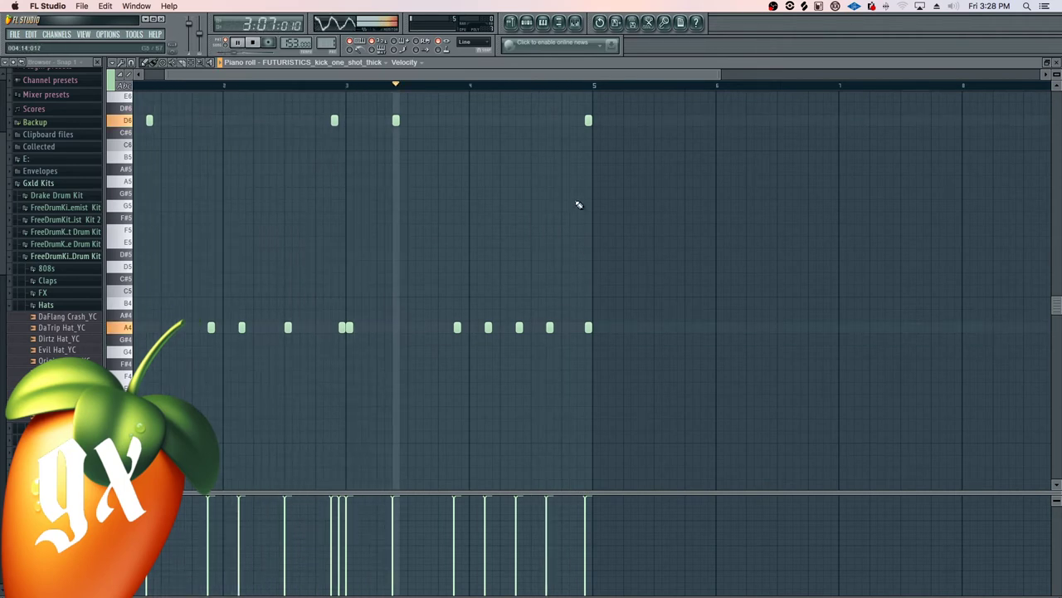
Replace the A4 and D6 kick notes on step 16 of bar 4 with a single D6 note on step 14
{"action": "right_click", "coordinate": [587, 121]}
{"action": "right_click", "coordinate": [588, 328]}
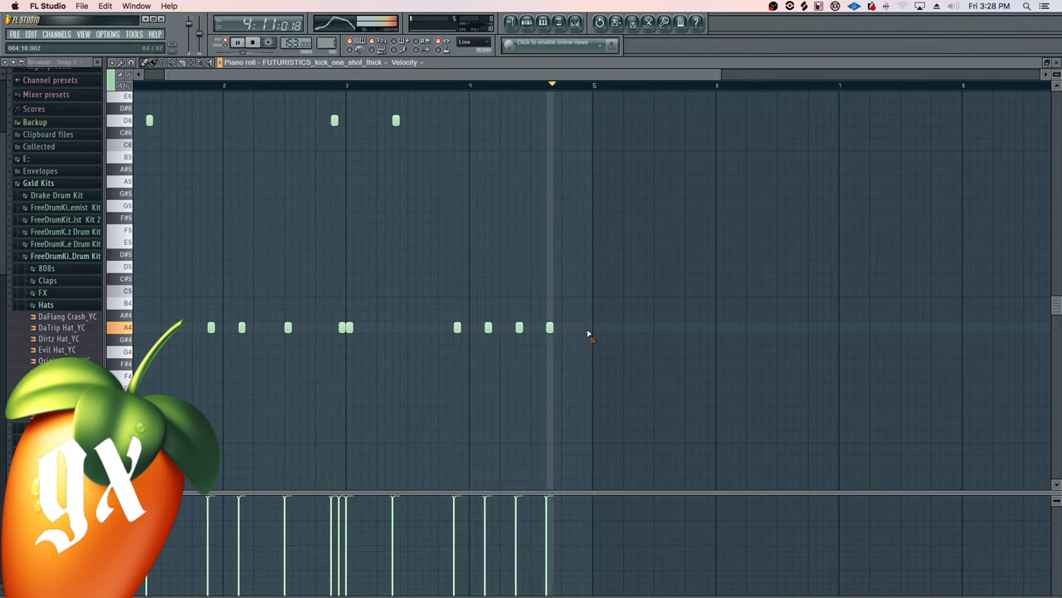
{"action": "left_click", "coordinate": [580, 327]}
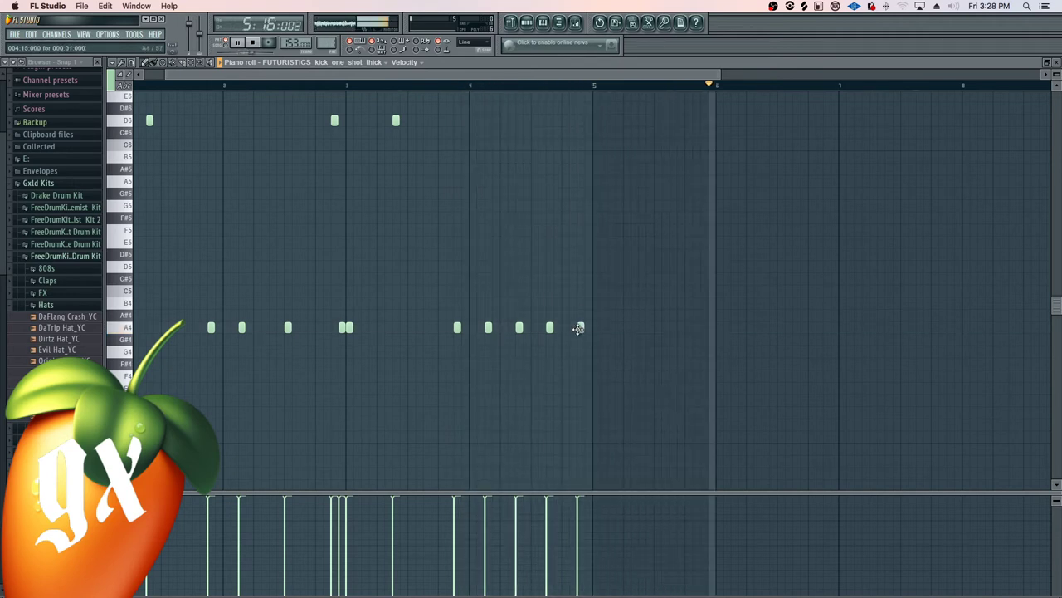
{"action": "left_click", "coordinate": [580, 107]}
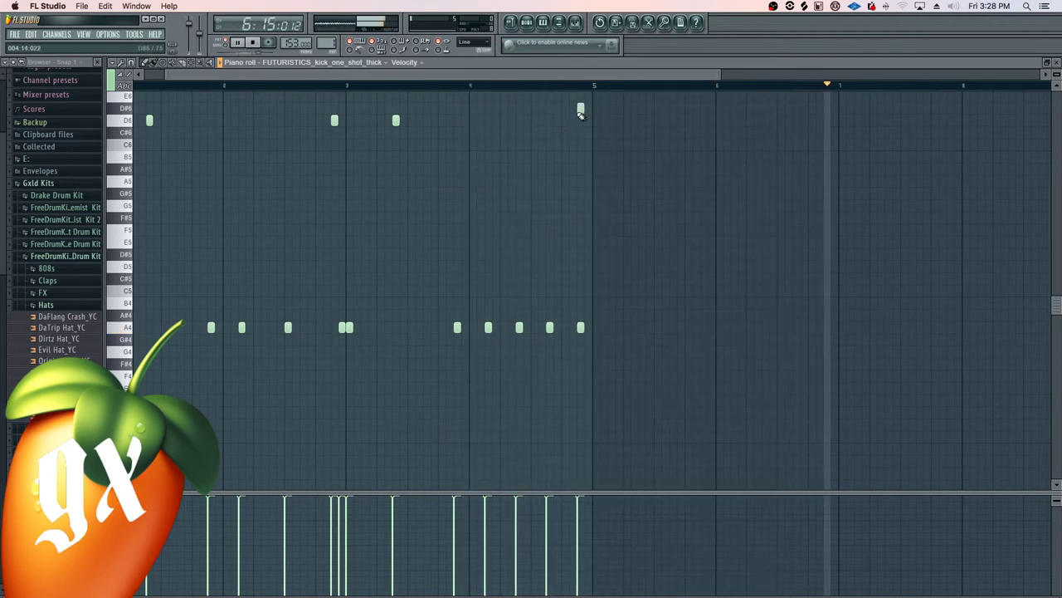
{"action": "right_click", "coordinate": [580, 327]}
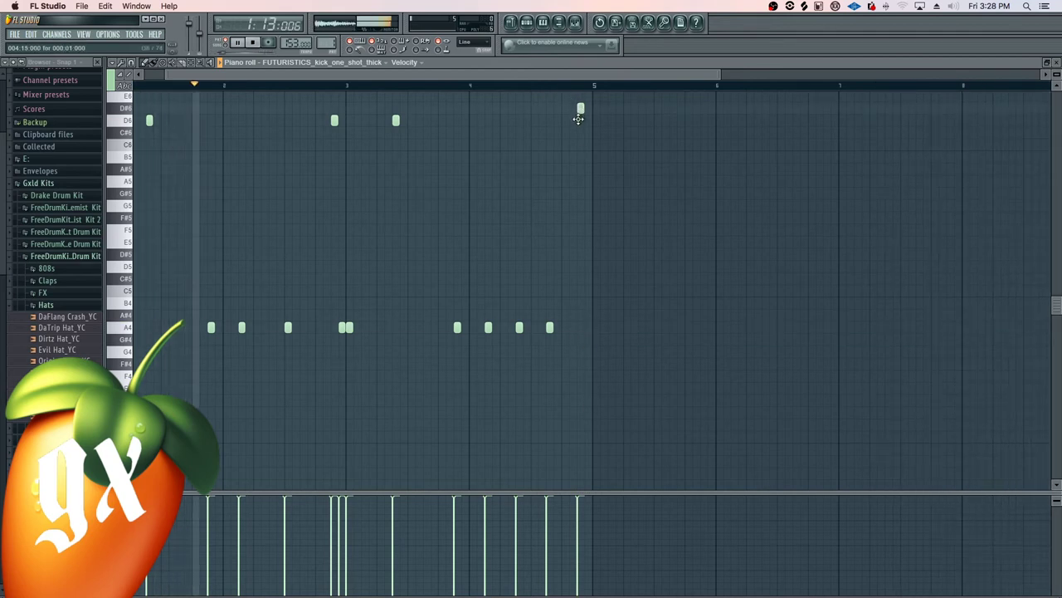
{"action": "left_click_drag", "start_coordinate": [578, 116], "coordinate": [572, 118]}
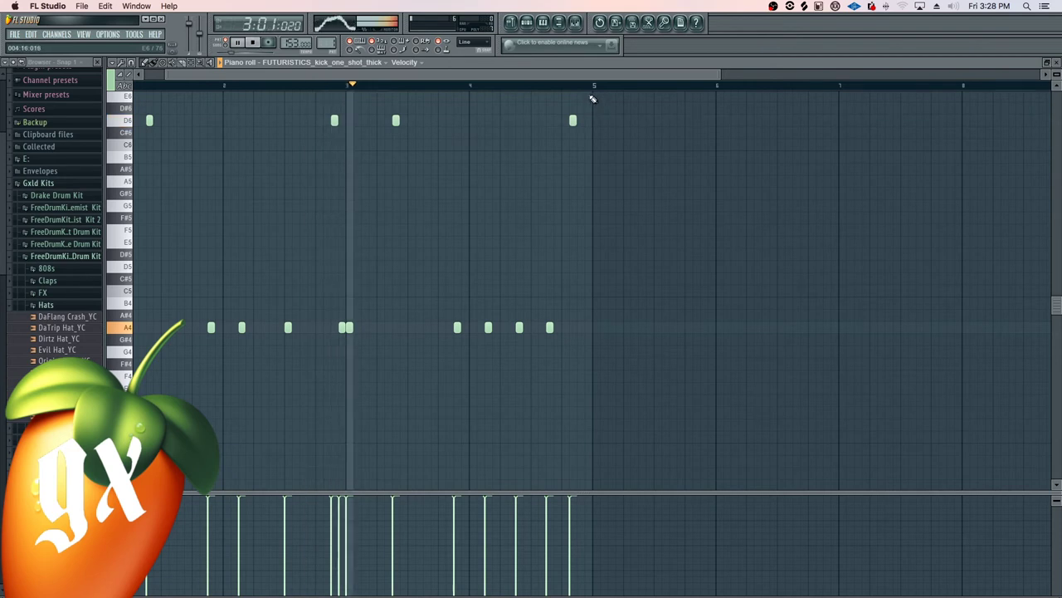
Duplicate the four-bar kick pattern into bars 5 through 8 and play back the result
{"action": "scroll", "coordinate": [572, 88], "scroll_direction": "down", "scroll_amount": 1}
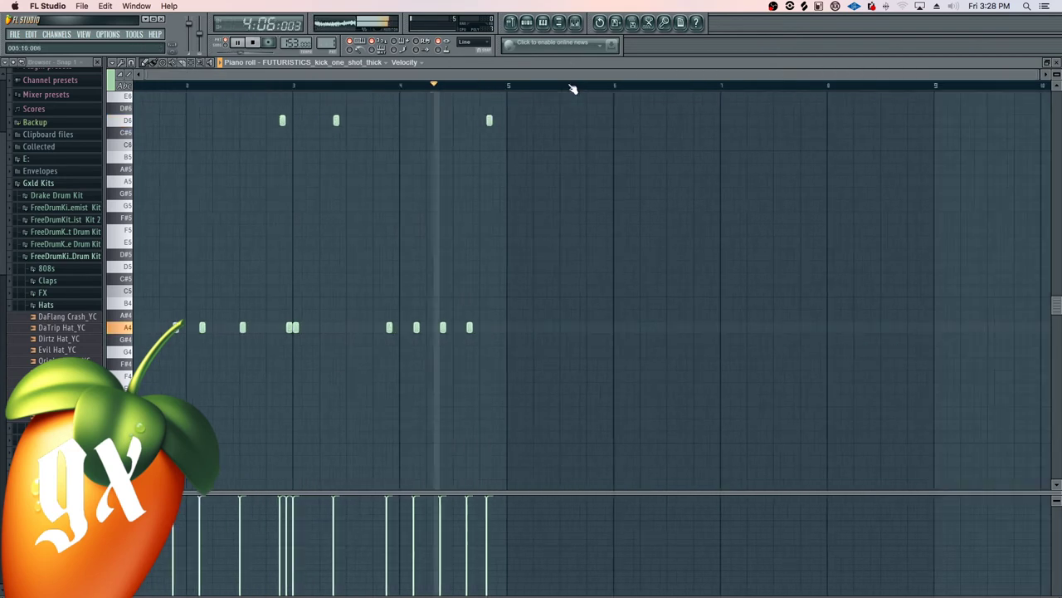
{"action": "scroll", "coordinate": [572, 88], "scroll_direction": "down", "scroll_amount": 1}
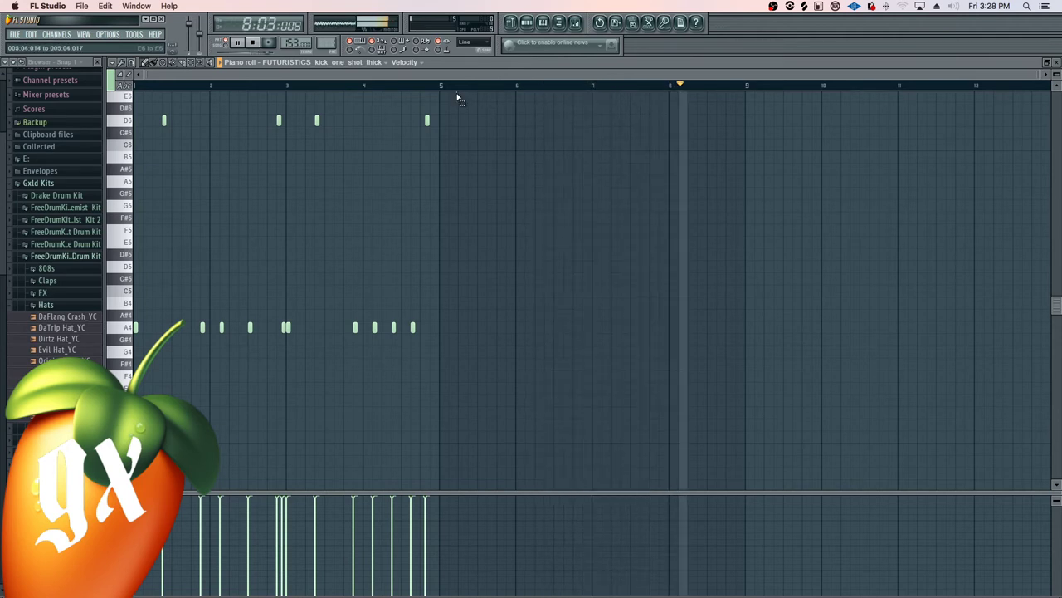
{"action": "left_click_drag", "start_coordinate": [456, 98], "coordinate": [123, 374]}
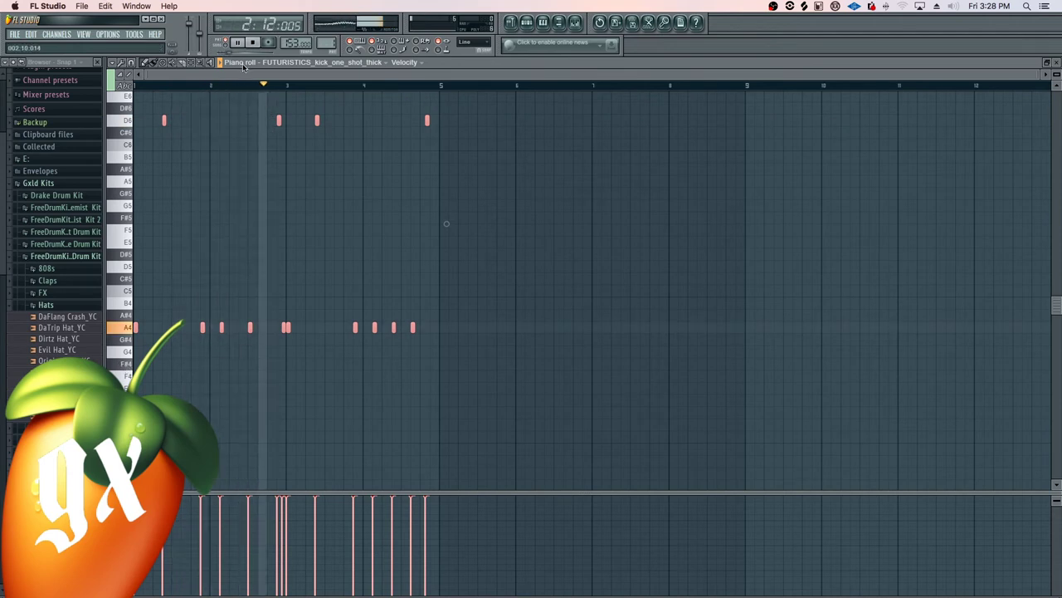
{"action": "left_click_drag", "start_coordinate": [249, 75], "coordinate": [527, 85]}
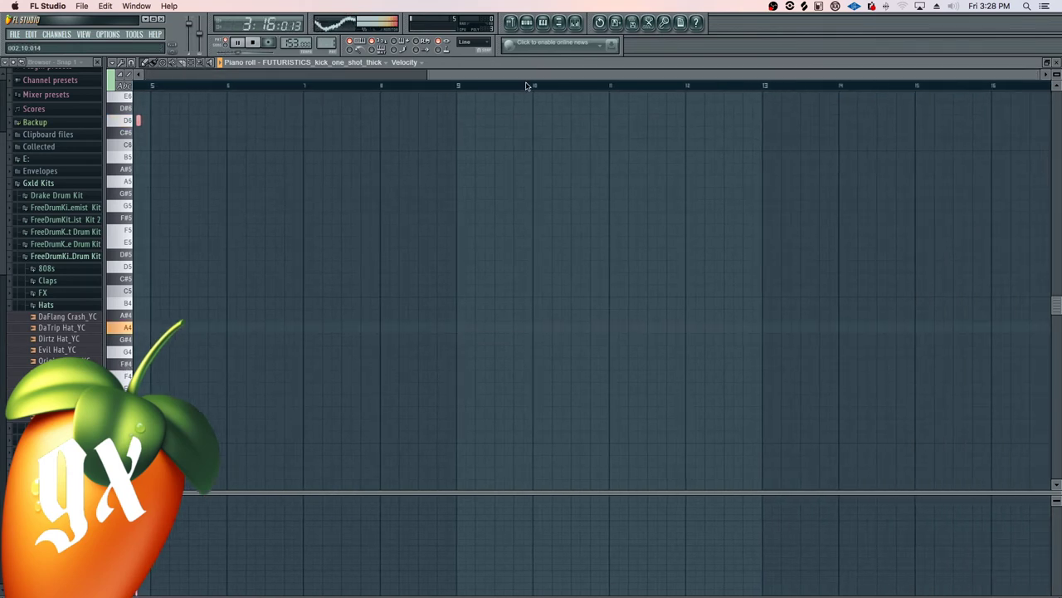
{"action": "key", "text": "ctrl+b"}
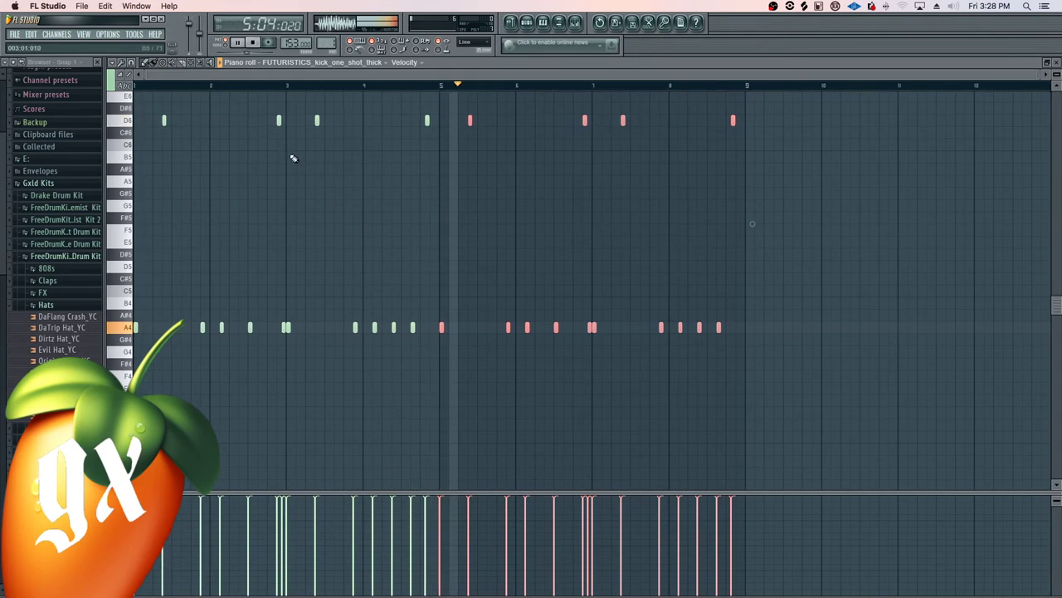
{"action": "left_click", "coordinate": [291, 156]}
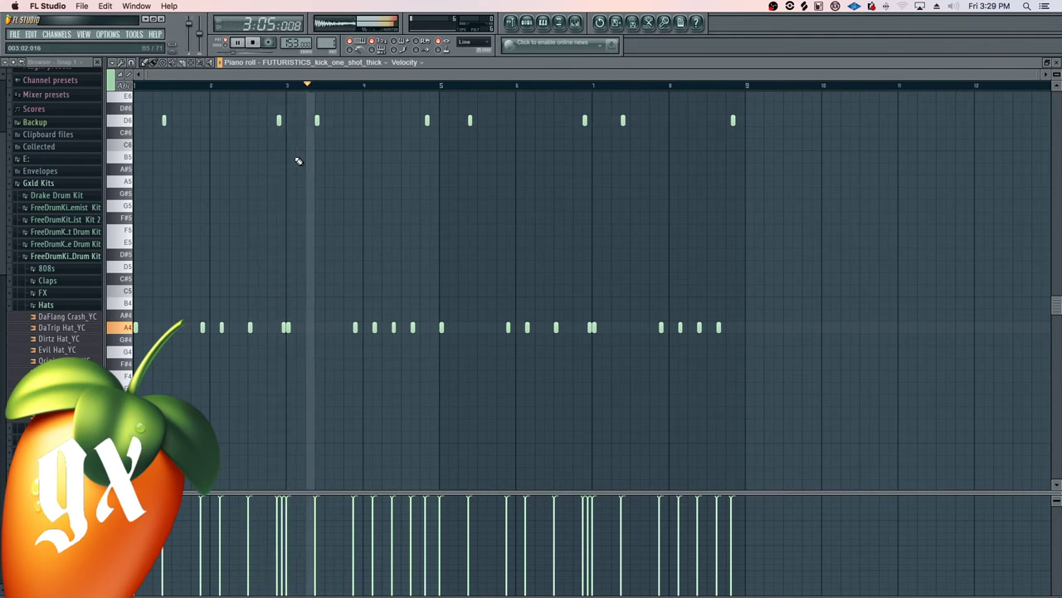
Route the FUTURISTICS_kick_one_shot_thick channel to mixer insert 5 and load Fruity Parametric EQ 2 in its first effect slot
{"action": "left_click", "coordinate": [543, 22]}
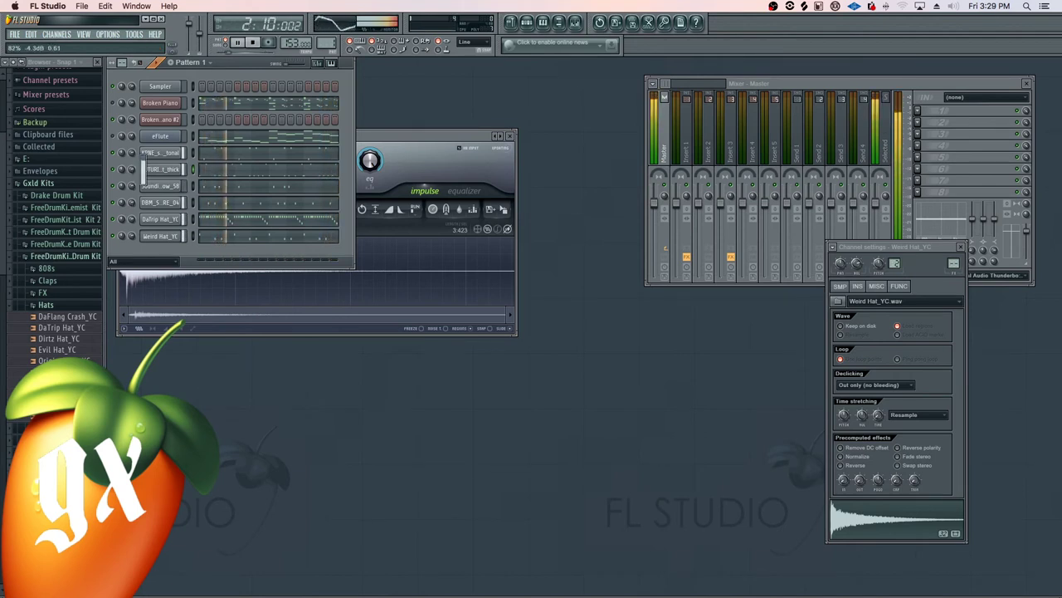
{"action": "left_click", "coordinate": [158, 171]}
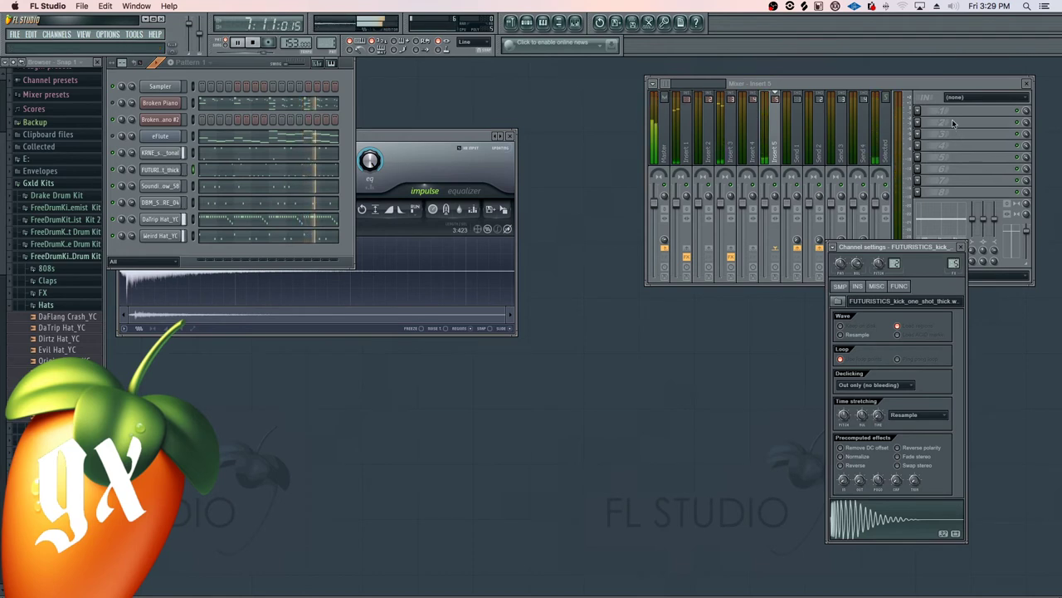
{"action": "left_click", "coordinate": [917, 106]}
{"action": "left_click", "coordinate": [919, 111]}
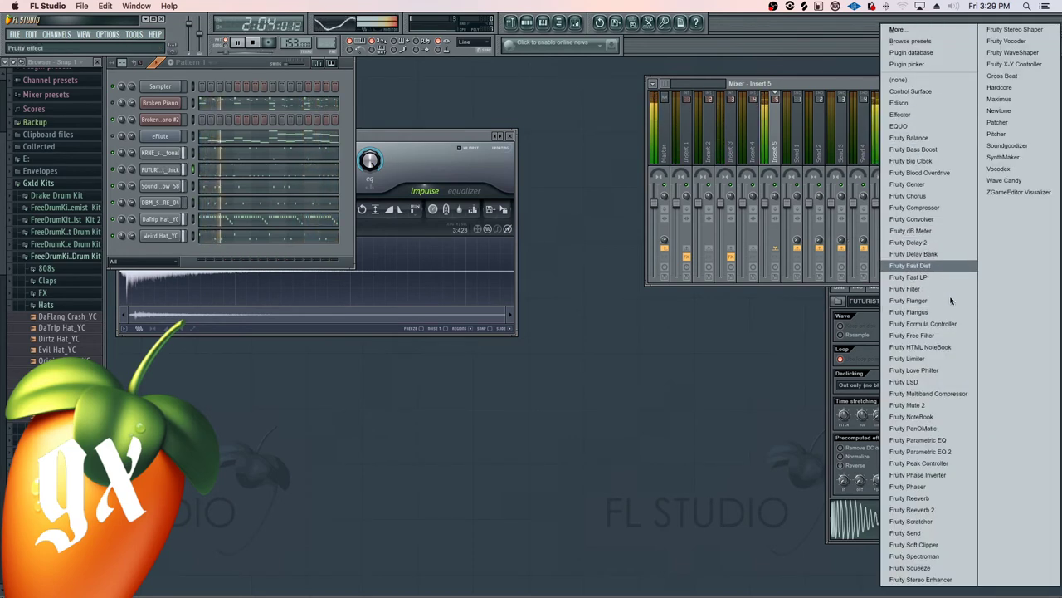
{"action": "left_click", "coordinate": [954, 451]}
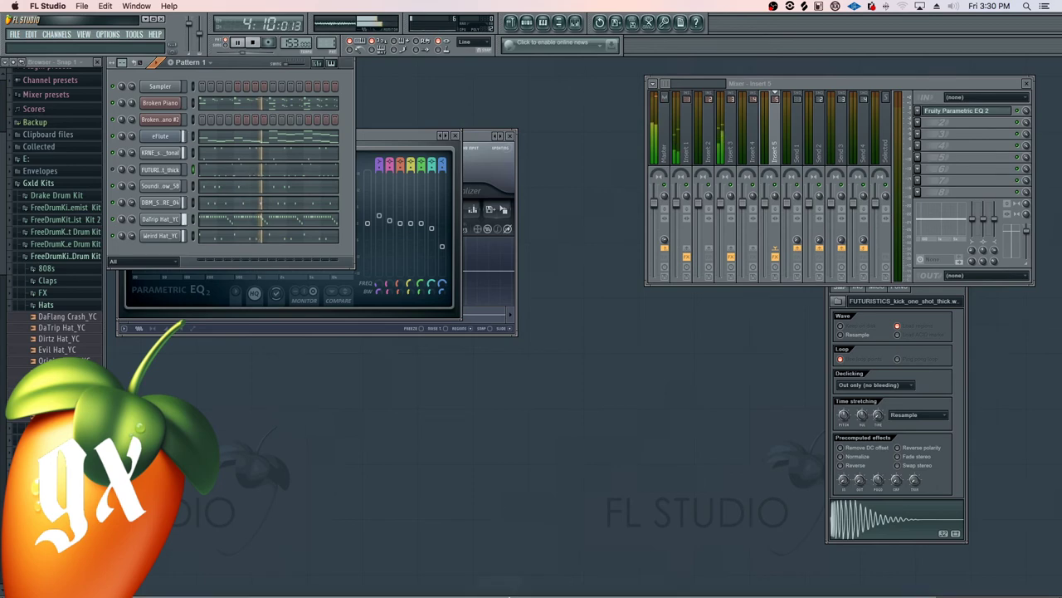
Switch to Splice and search the sample library for 808
{"action": "mouse_move", "coordinate": [531, 595]}
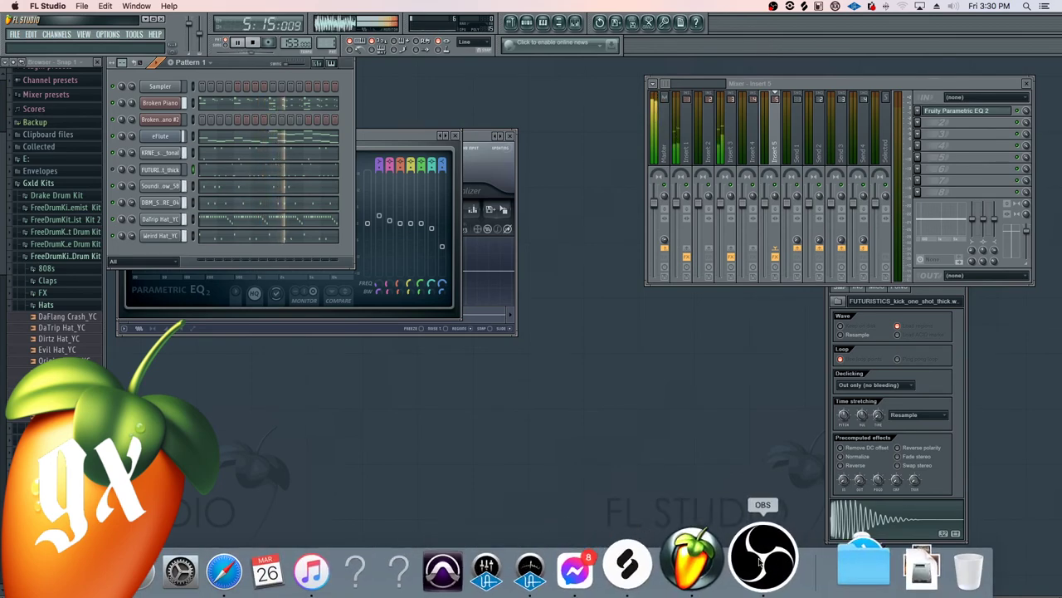
{"action": "left_click", "coordinate": [652, 563]}
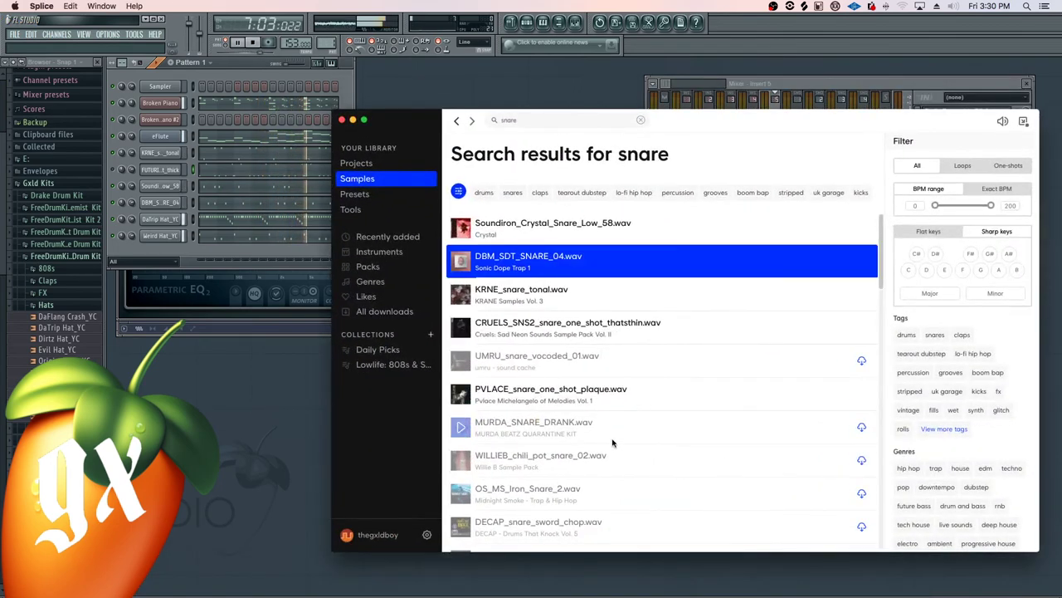
{"action": "left_click", "coordinate": [525, 122]}
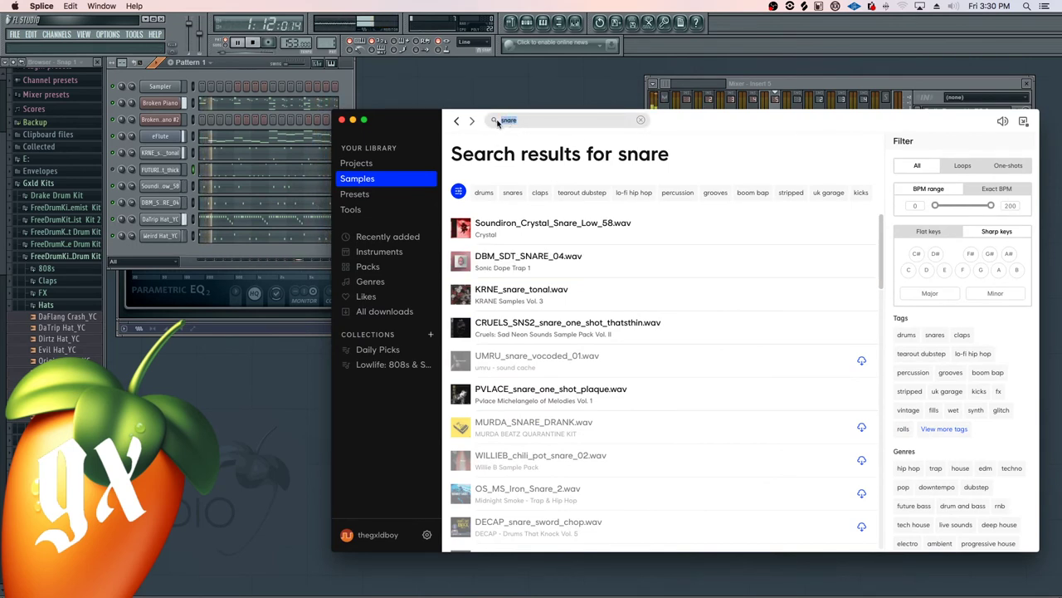
{"action": "key", "text": "BackSpace"}
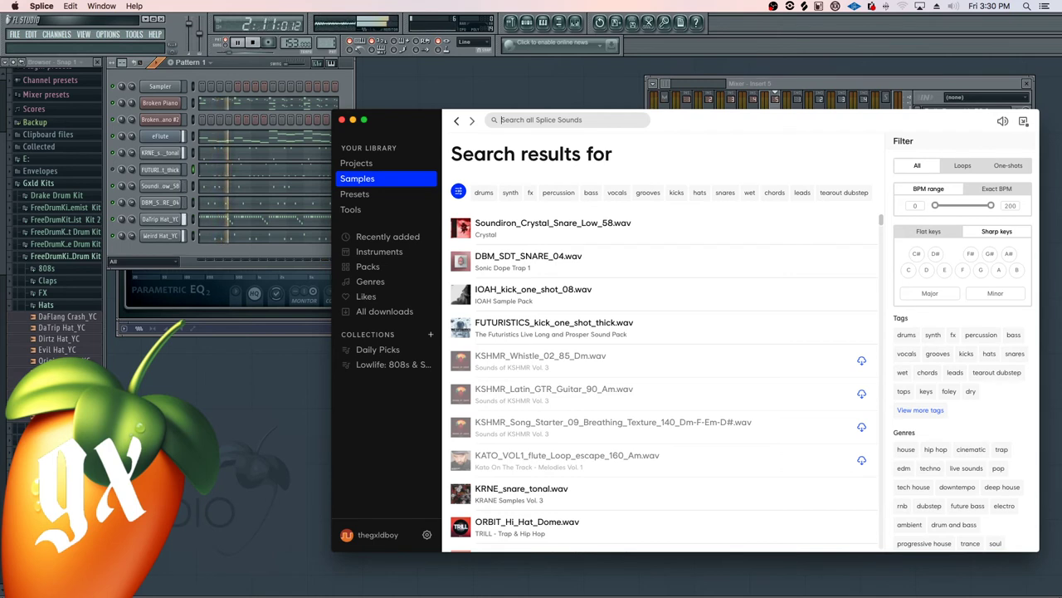
{"action": "left_click", "coordinate": [495, 122]}
{"action": "type", "text": "808"}
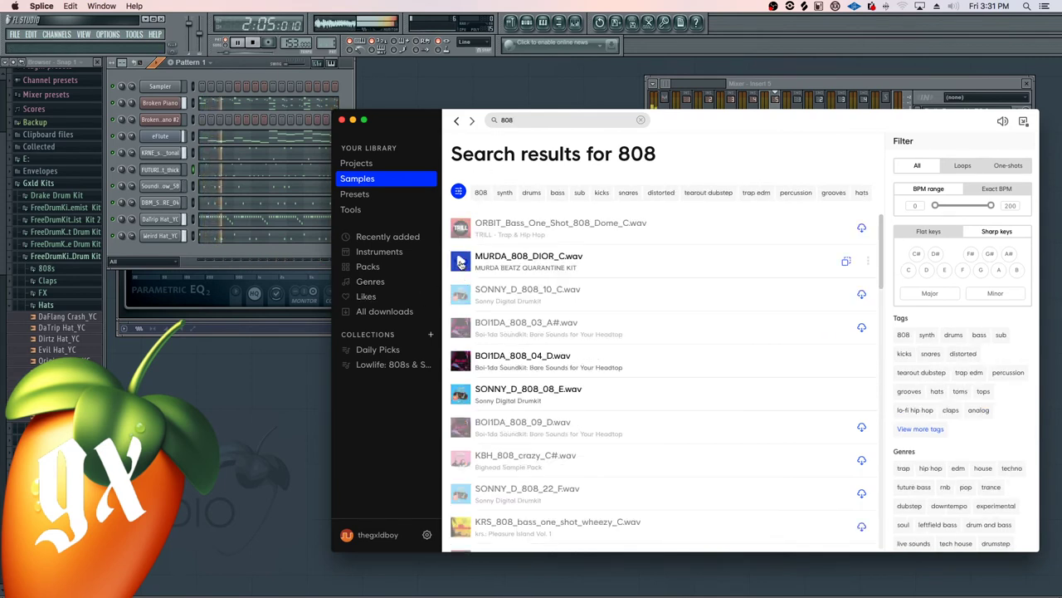
{"action": "left_click", "coordinate": [461, 262]}
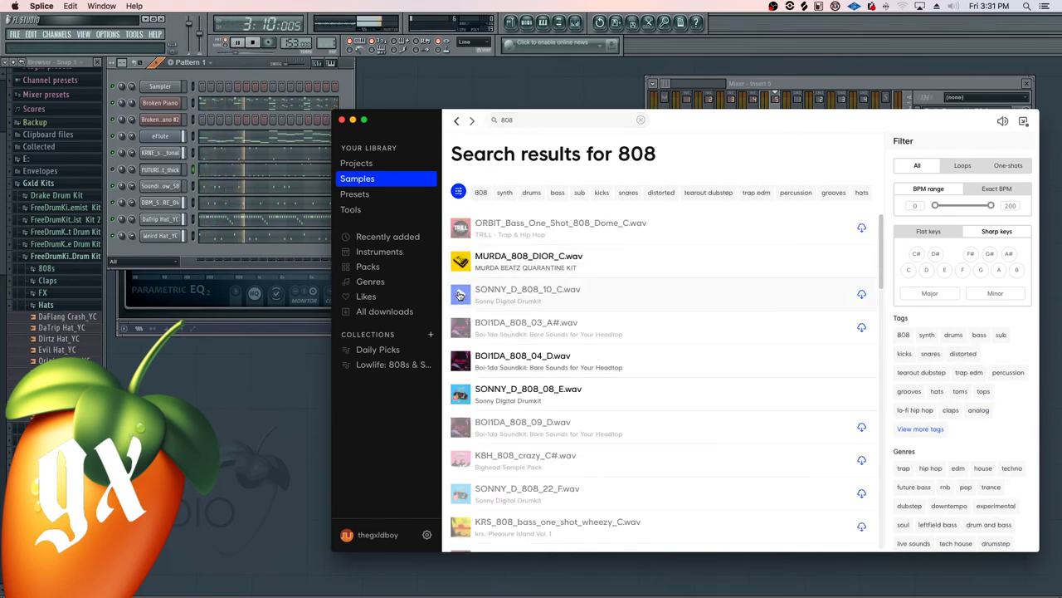
{"action": "left_click_drag", "start_coordinate": [461, 295], "coordinate": [164, 249]}
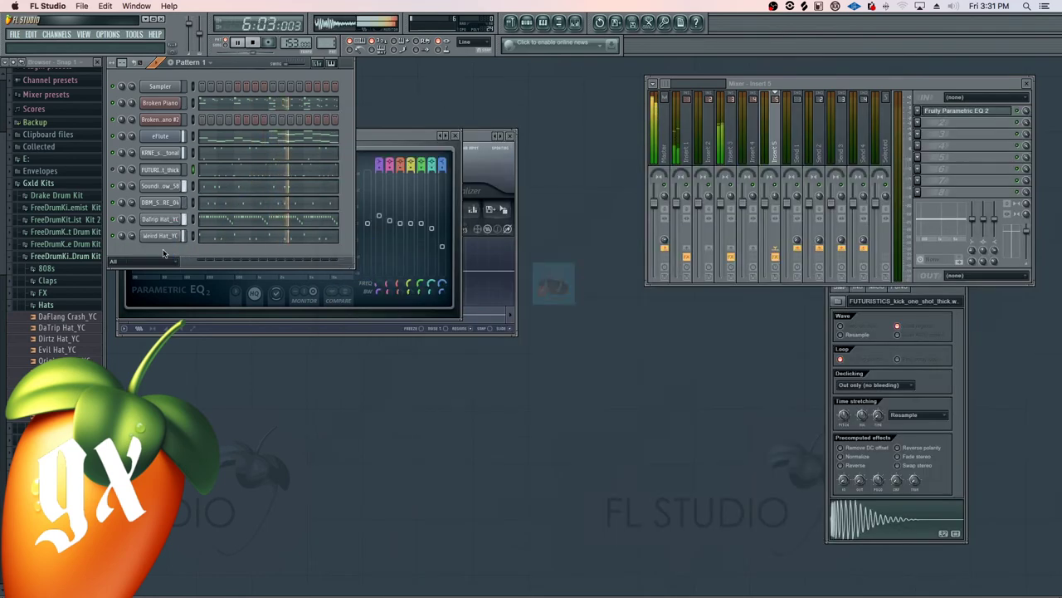
{"action": "mouse_move", "coordinate": [614, 591]}
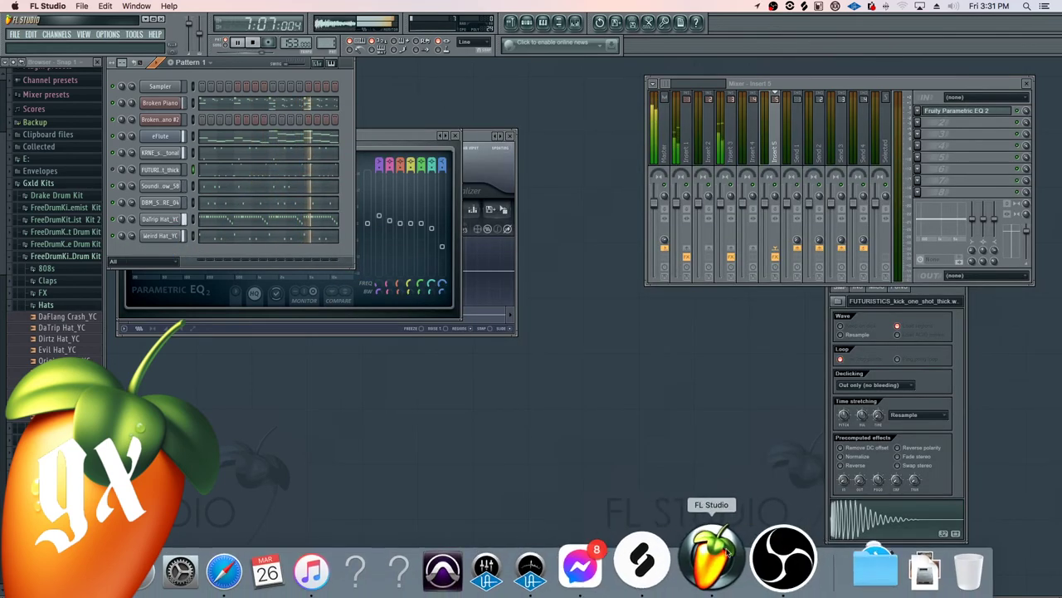
{"action": "left_click", "coordinate": [654, 560]}
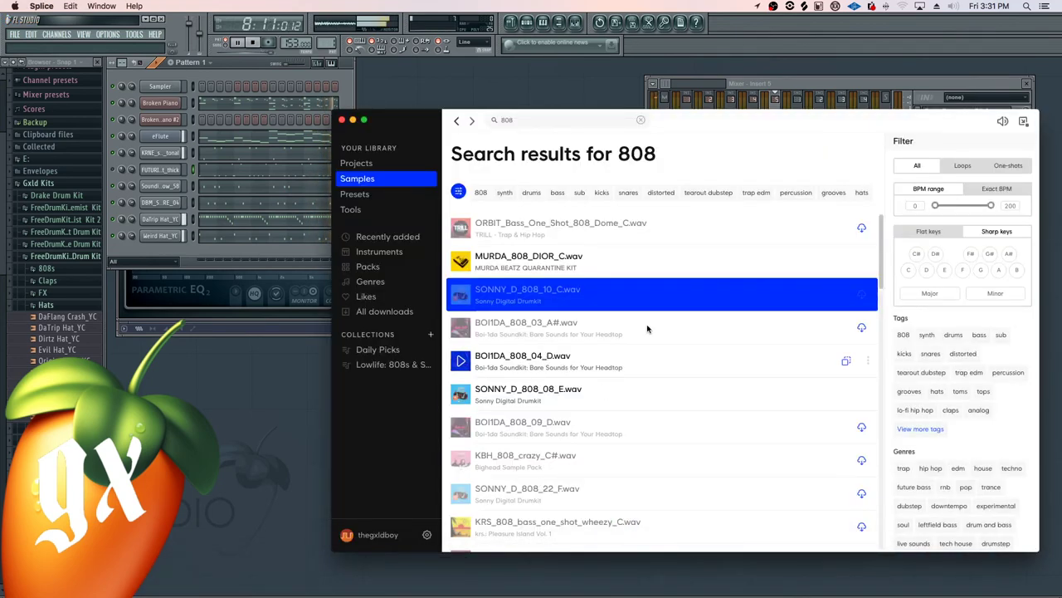
{"action": "left_click", "coordinate": [863, 299]}
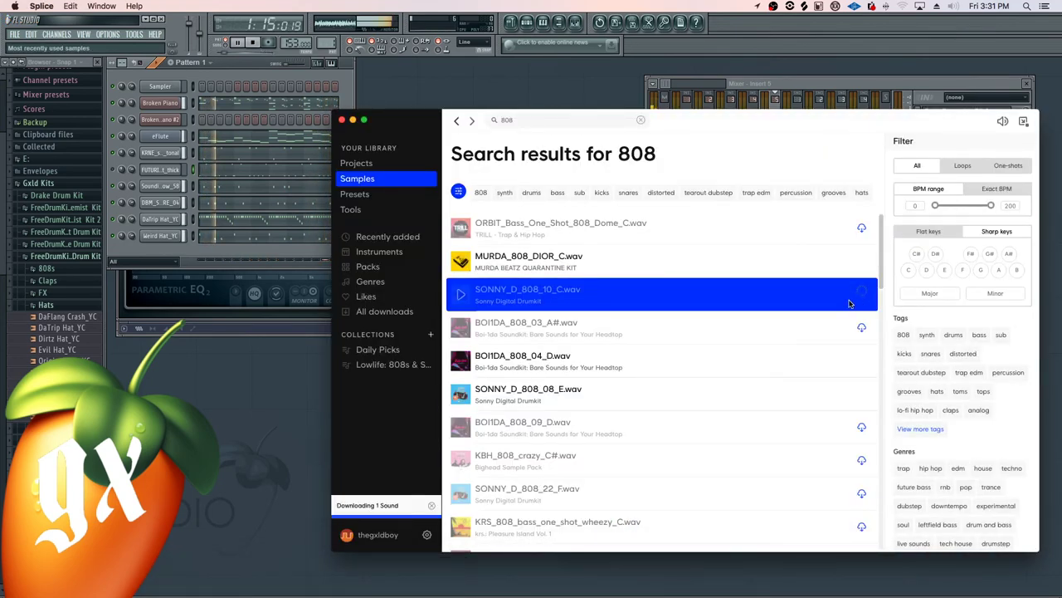
{"action": "left_click_drag", "start_coordinate": [578, 237], "coordinate": [145, 252]}
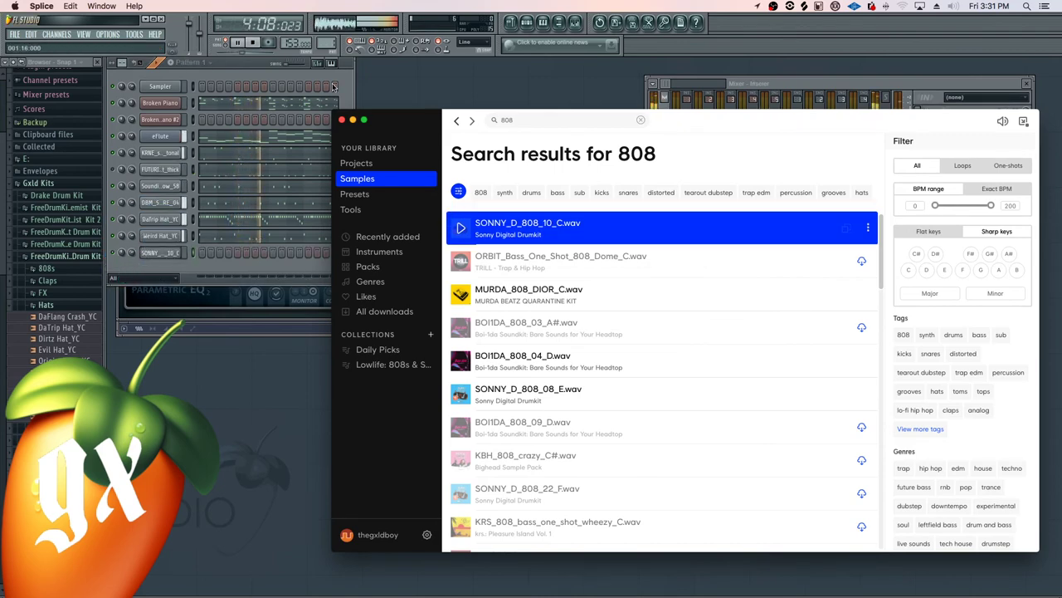
In the SONNY_D_808_10_C piano roll, place an F4 note on step 1 and an E4 note on step 13 of bar 1
{"action": "left_click", "coordinate": [543, 24]}
{"action": "left_click", "coordinate": [543, 24]}
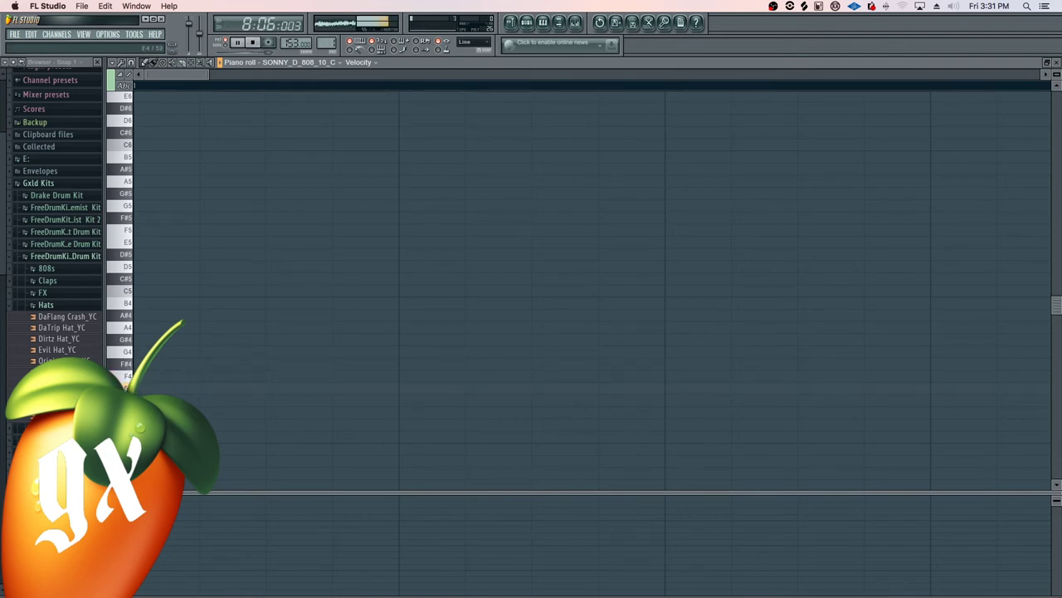
{"action": "key", "text": "space"}
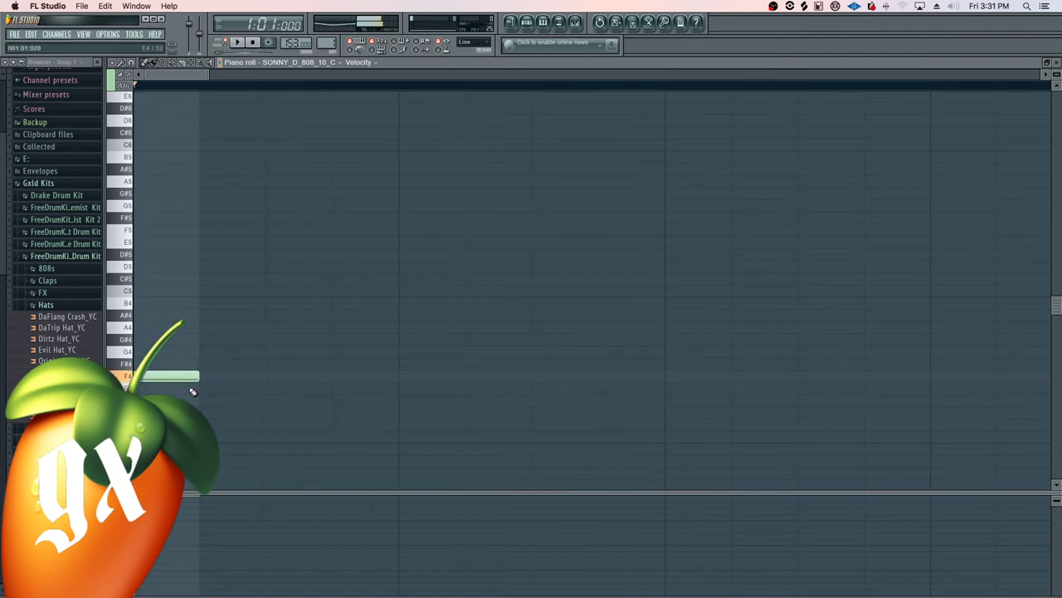
{"action": "key", "text": "space"}
{"action": "left_click", "coordinate": [293, 389]}
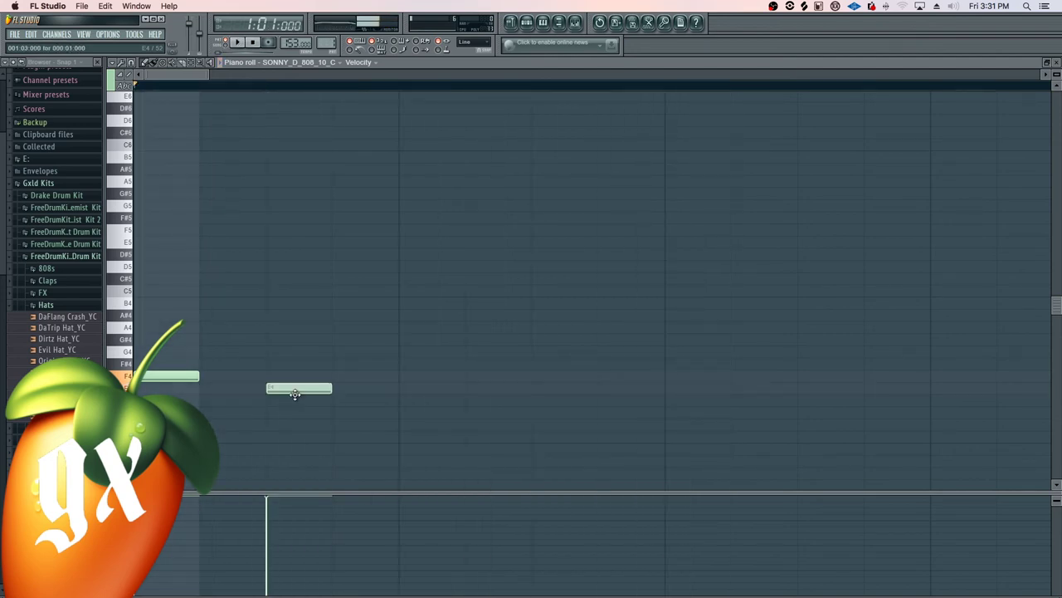
{"action": "left_click_drag", "start_coordinate": [307, 400], "coordinate": [556, 399]}
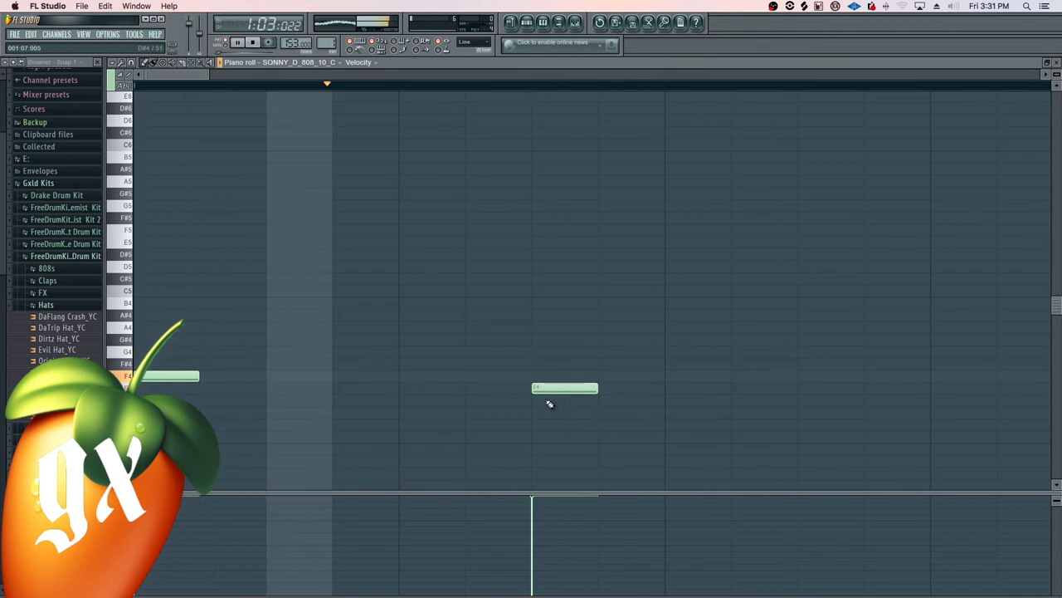
{"action": "left_click", "coordinate": [671, 403]}
{"action": "left_click_drag", "start_coordinate": [672, 403], "coordinate": [797, 395]}
{"action": "right_click", "coordinate": [578, 391]}
{"action": "key", "text": "space"}
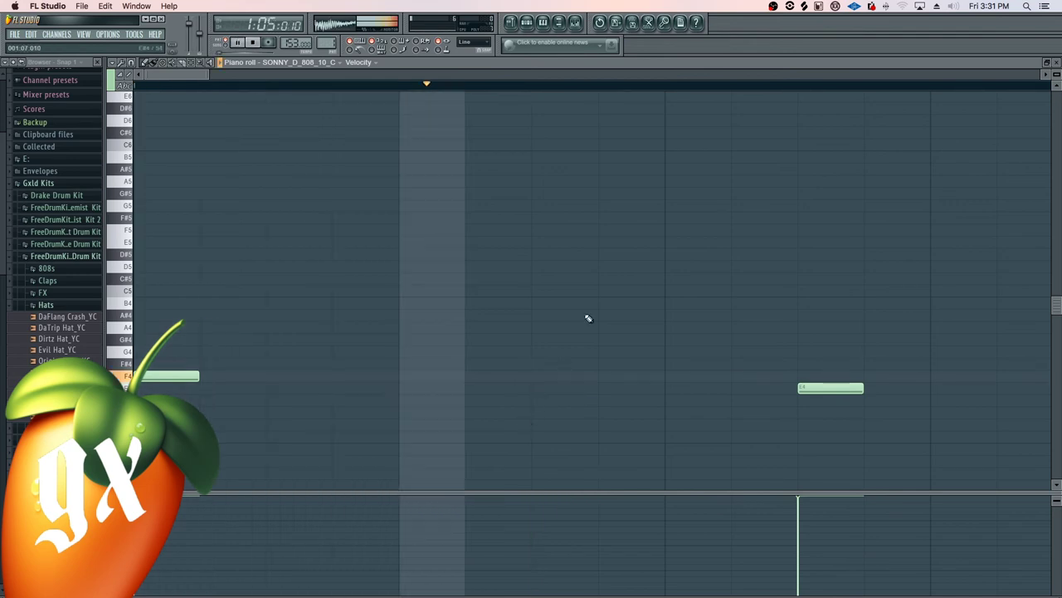
{"action": "scroll", "coordinate": [378, 93], "scroll_direction": "up", "scroll_amount": 1}
{"action": "scroll", "coordinate": [379, 93], "scroll_direction": "down", "scroll_amount": 4}
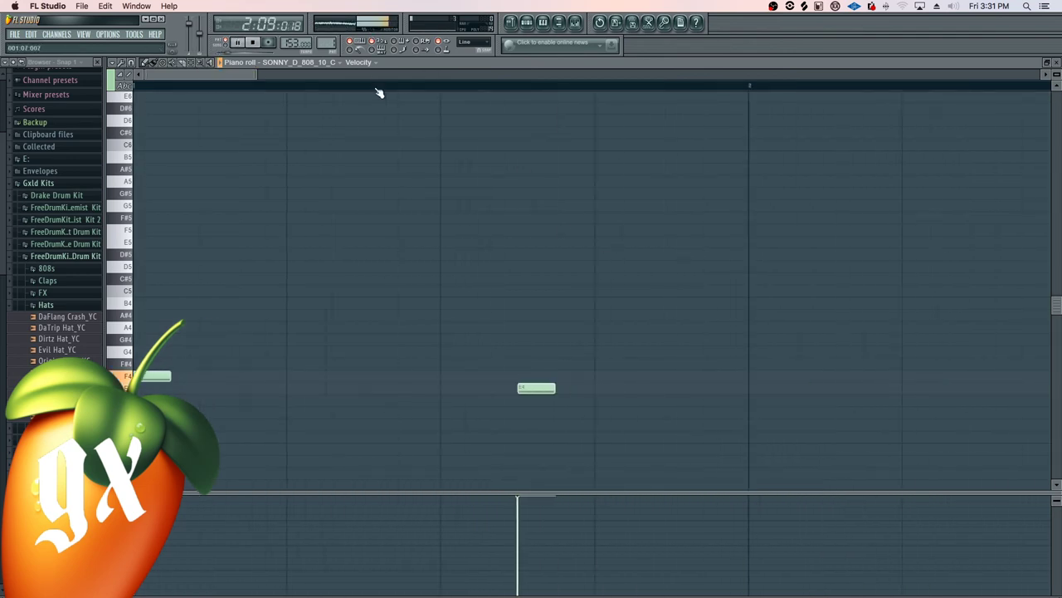
{"action": "left_click_drag", "start_coordinate": [379, 389], "coordinate": [427, 389]}
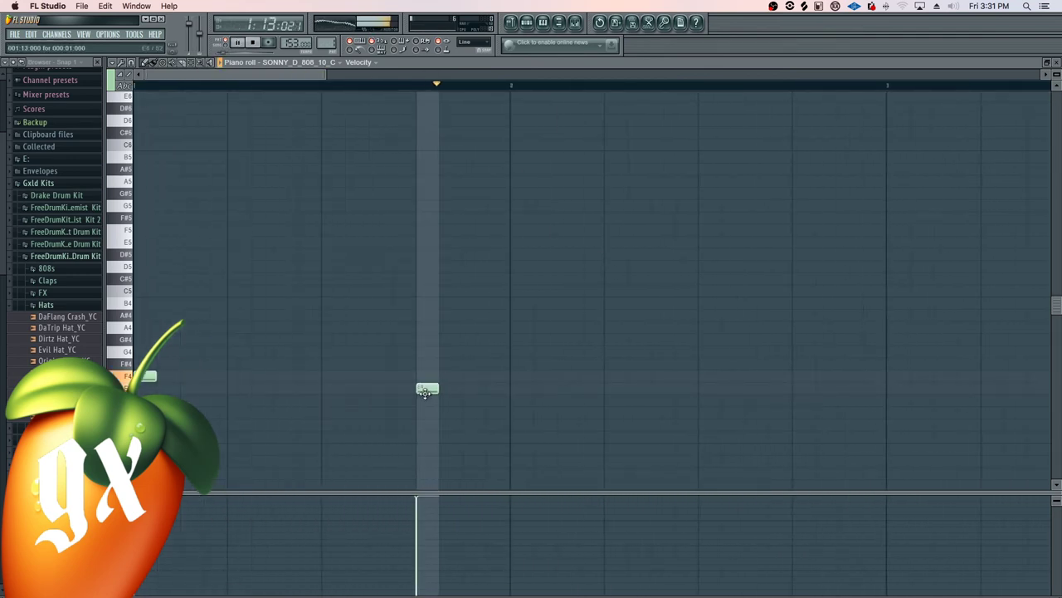
Add 808 notes E4 on steps 5 and 9 and G#5 on step 15 of bar 2, plus a low-velocity F4 on step 9 of bar 1
{"action": "left_click", "coordinate": [568, 391]}
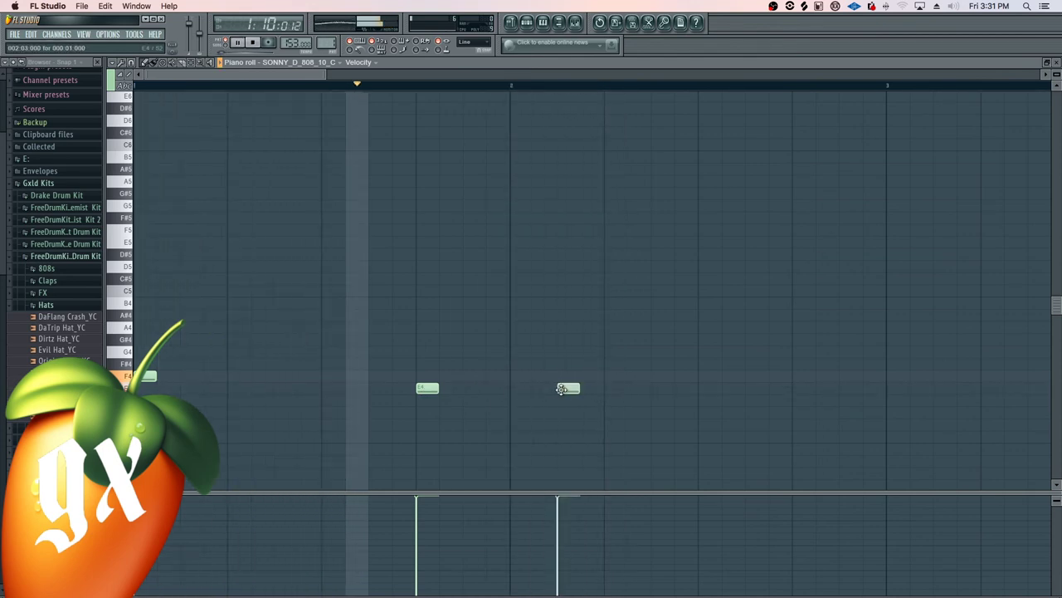
{"action": "right_click", "coordinate": [577, 390]}
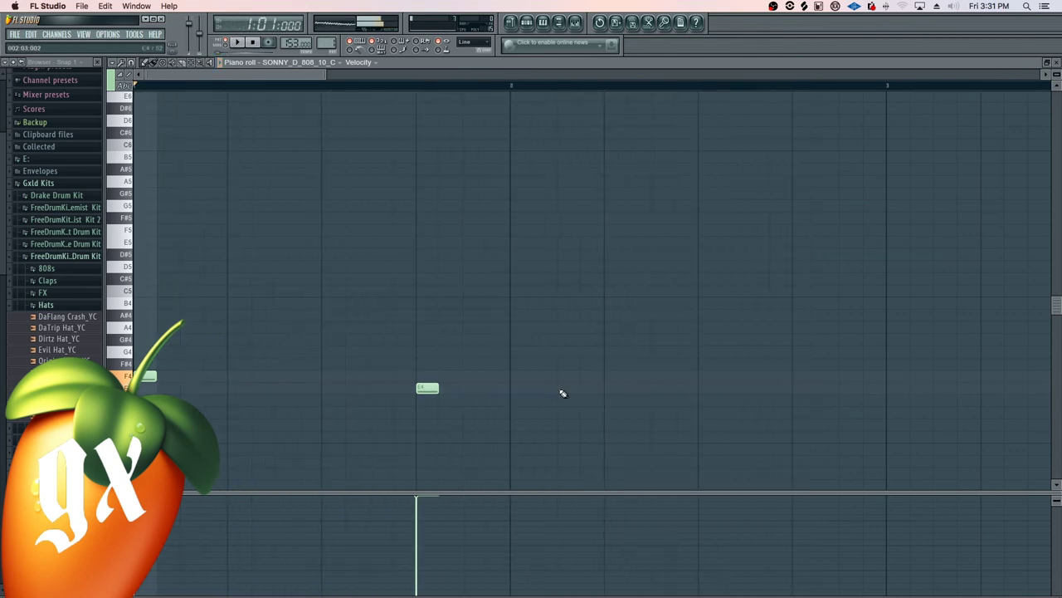
{"action": "left_click", "coordinate": [611, 389]}
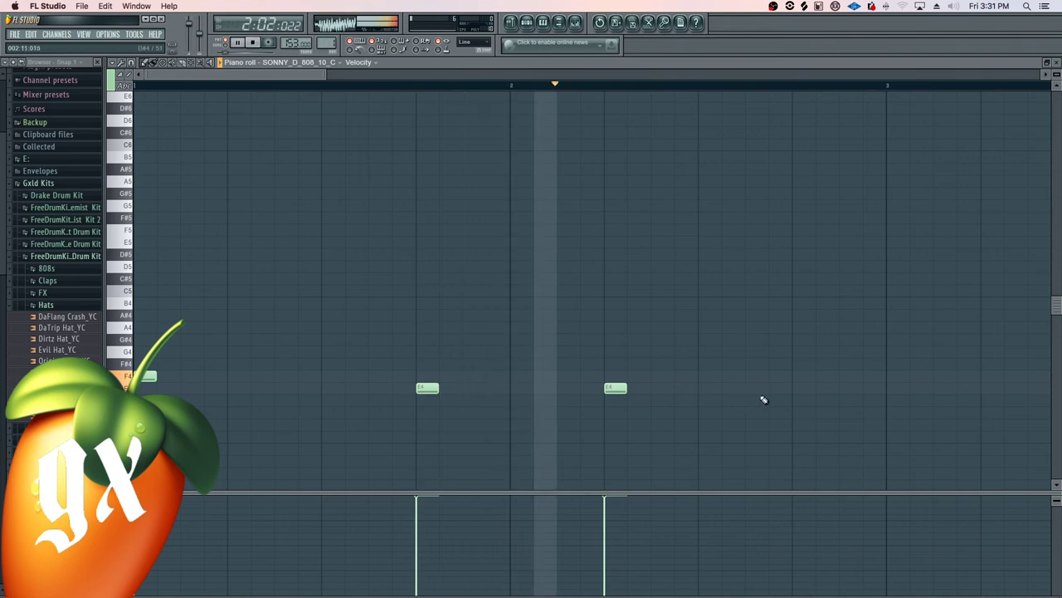
{"action": "left_click", "coordinate": [699, 387]}
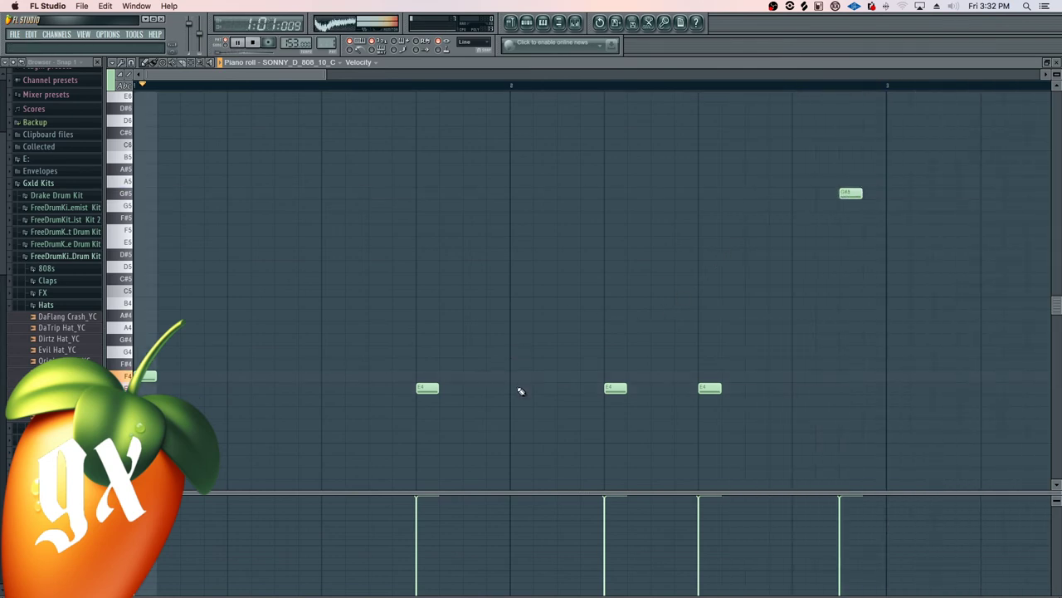
{"action": "left_click", "coordinate": [328, 375]}
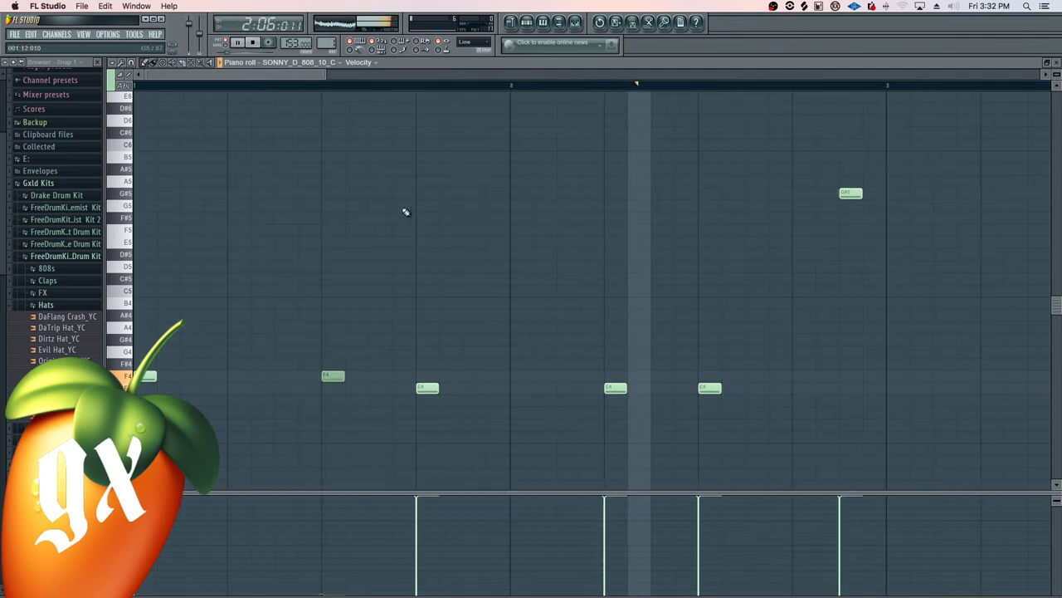
Set the SONNY_D_808_10_C channel to cut itself when retriggered and close its channel settings
{"action": "left_click", "coordinate": [543, 22]}
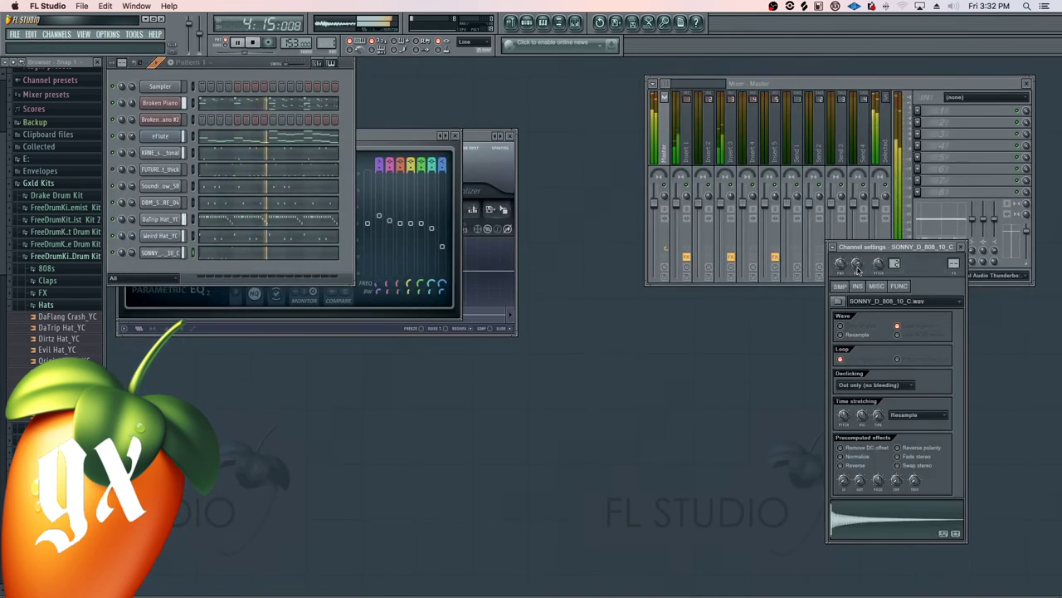
{"action": "left_click", "coordinate": [899, 286]}
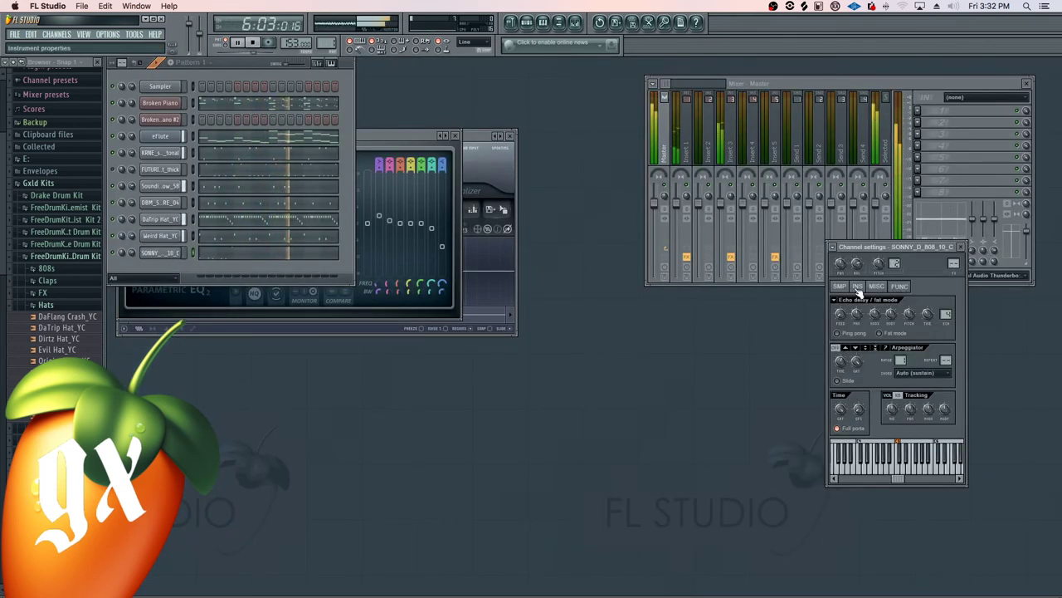
{"action": "left_click", "coordinate": [878, 286]}
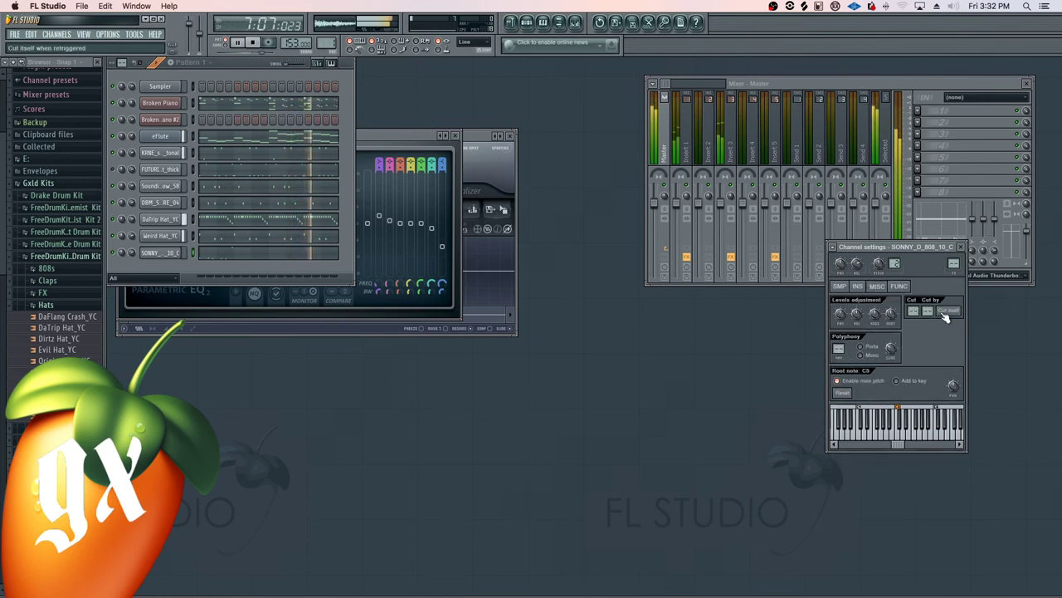
{"action": "left_click", "coordinate": [962, 247]}
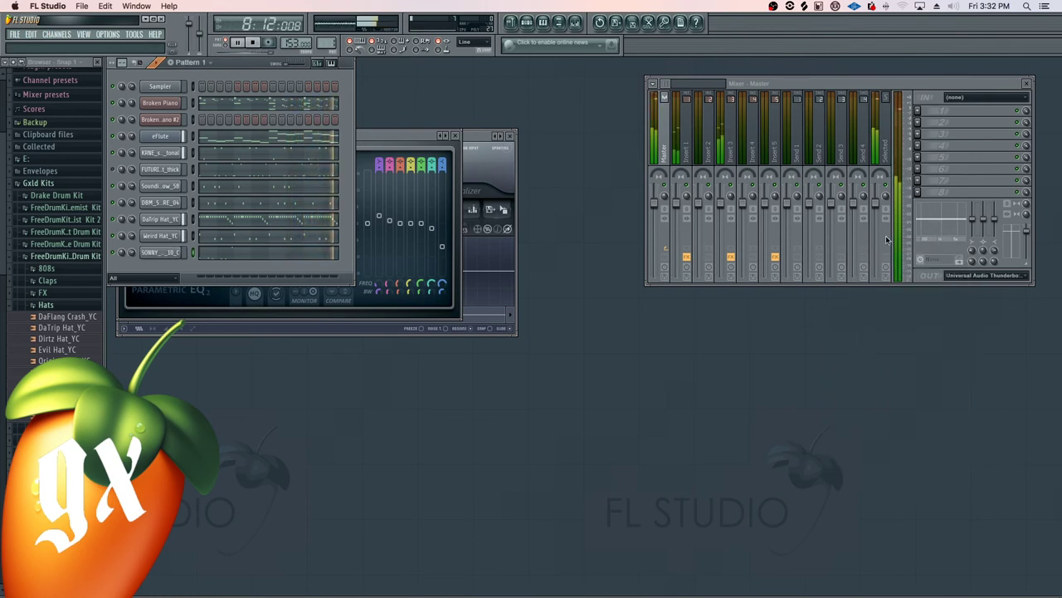
Add a low-velocity G#5 note on step 16 of bar 2 in the 808 pattern
{"action": "left_click", "coordinate": [542, 22]}
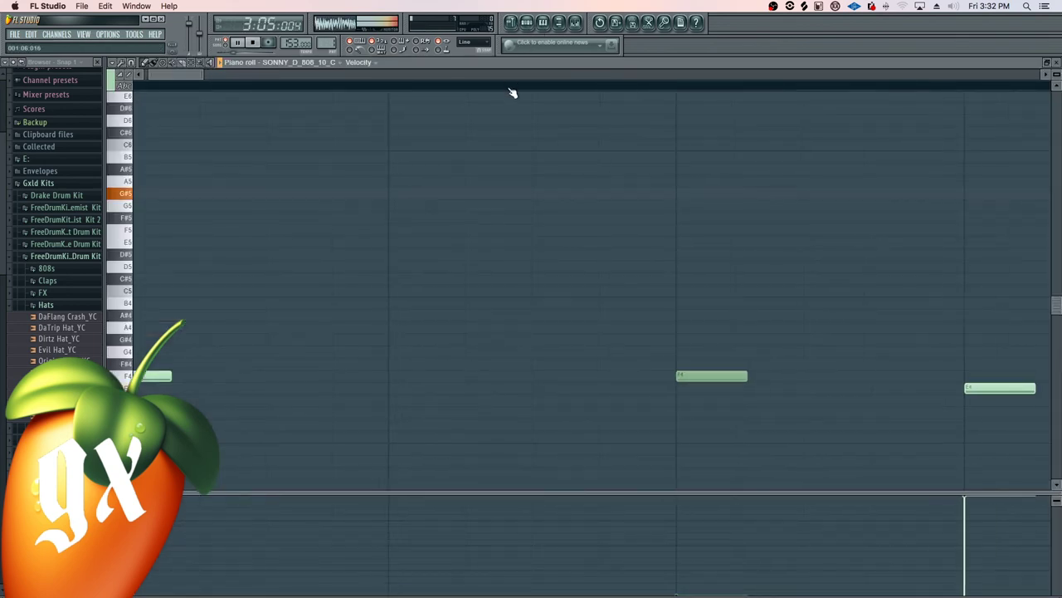
{"action": "scroll", "coordinate": [509, 90], "scroll_direction": "down", "scroll_amount": 6}
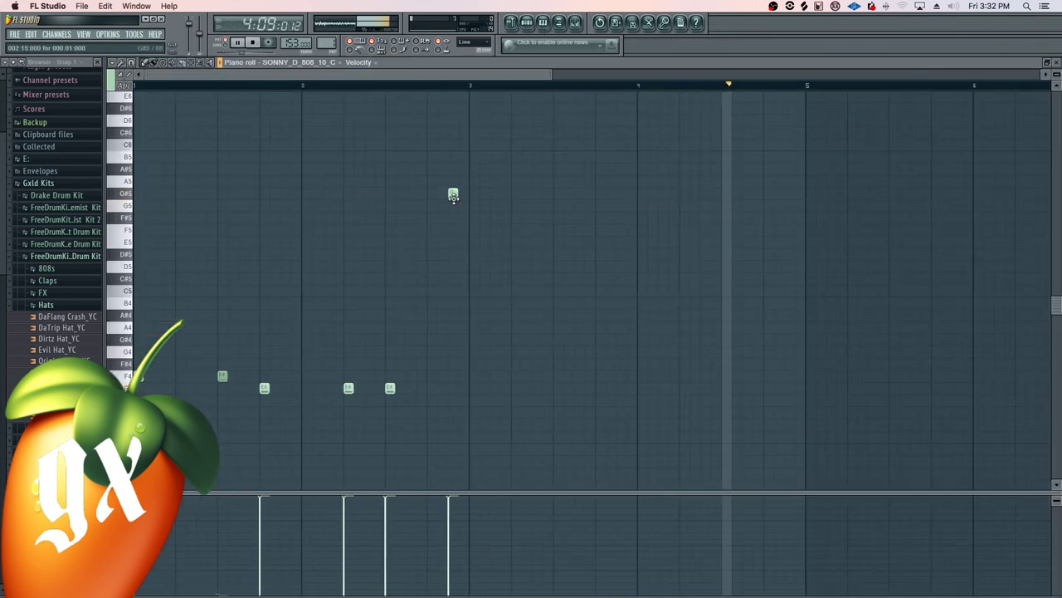
{"action": "left_click", "coordinate": [463, 193]}
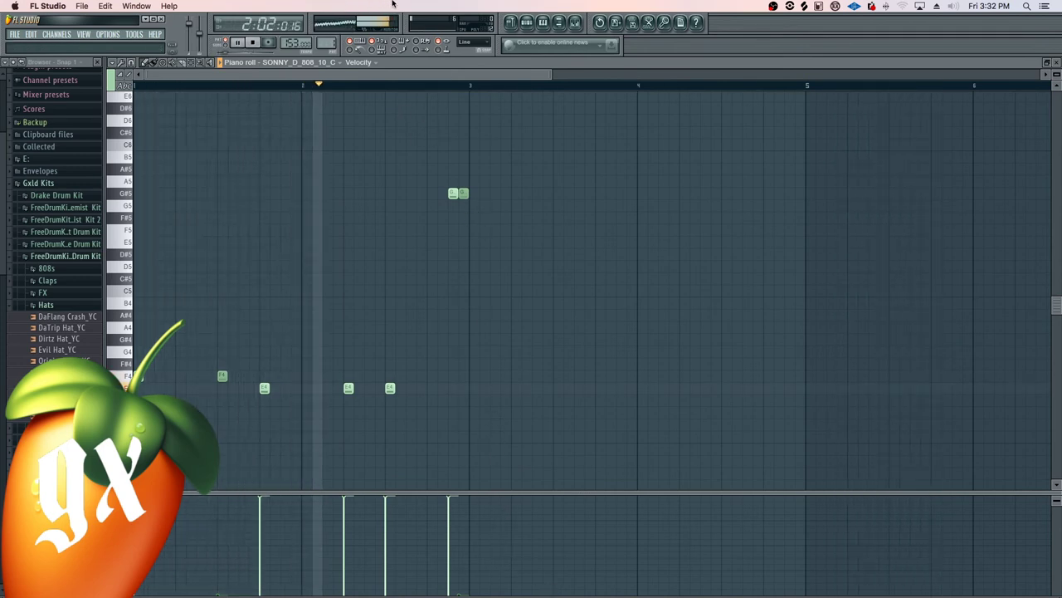
Duplicate the two-bar 808 pattern from bar 3 onward to fill the following bars, and leave the piano roll
{"action": "left_click_drag", "start_coordinate": [492, 152], "coordinate": [133, 429]}
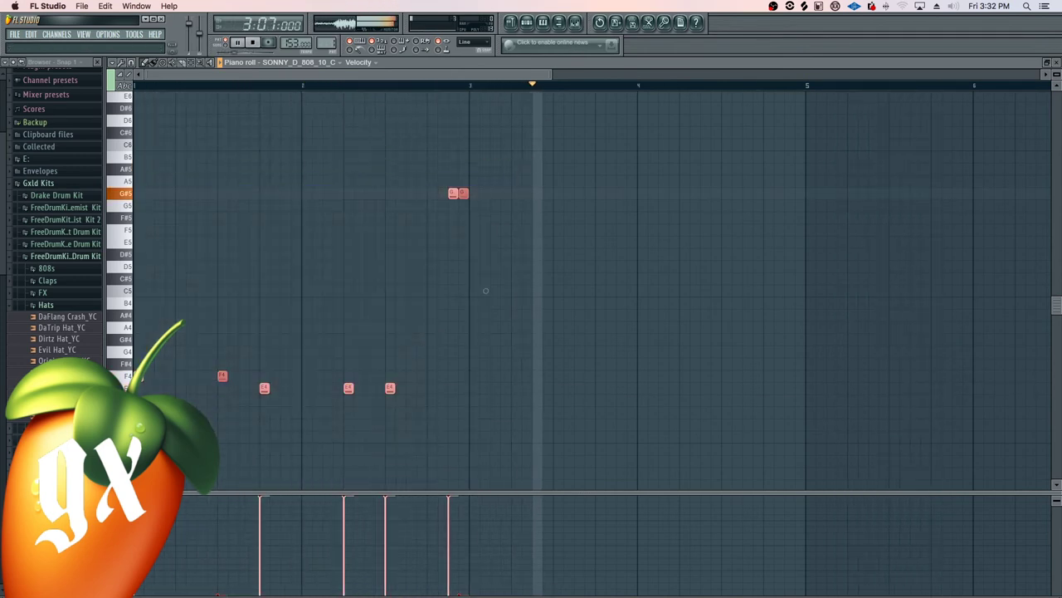
{"action": "key", "text": "super+c"}
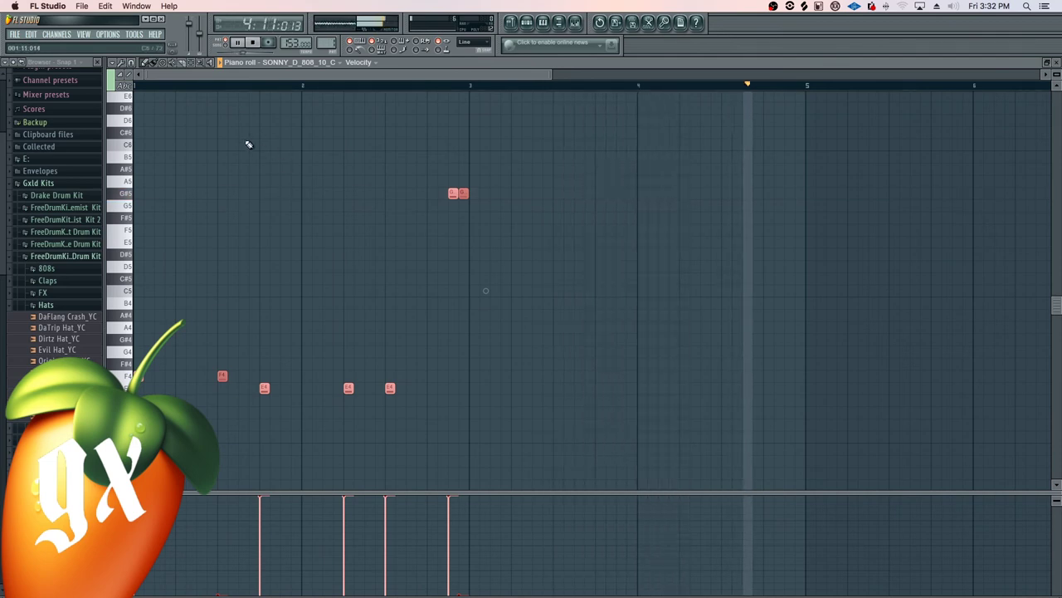
{"action": "left_click_drag", "start_coordinate": [235, 71], "coordinate": [681, 104]}
{"action": "key", "text": "super+v"}
{"action": "key", "text": "super+v"}
{"action": "left_click_drag", "start_coordinate": [513, 97], "coordinate": [219, 97]}
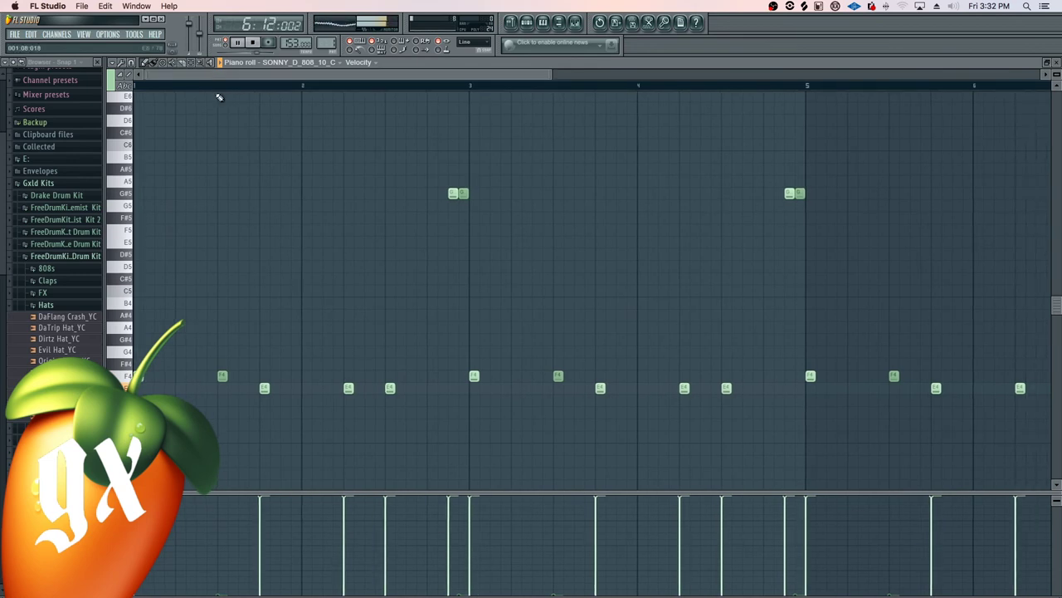
{"action": "left_click", "coordinate": [544, 24]}
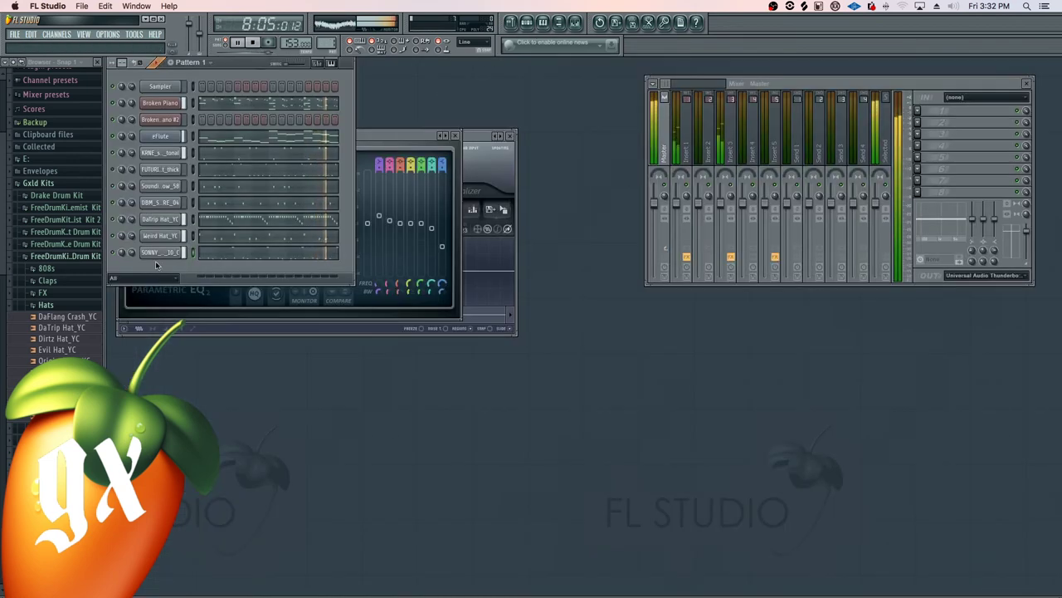
Route the SONNY_D_808_10_C channel to mixer insert 6 and load Fruity Parametric EQ 2 in its first effect slot
{"action": "left_click", "coordinate": [162, 254]}
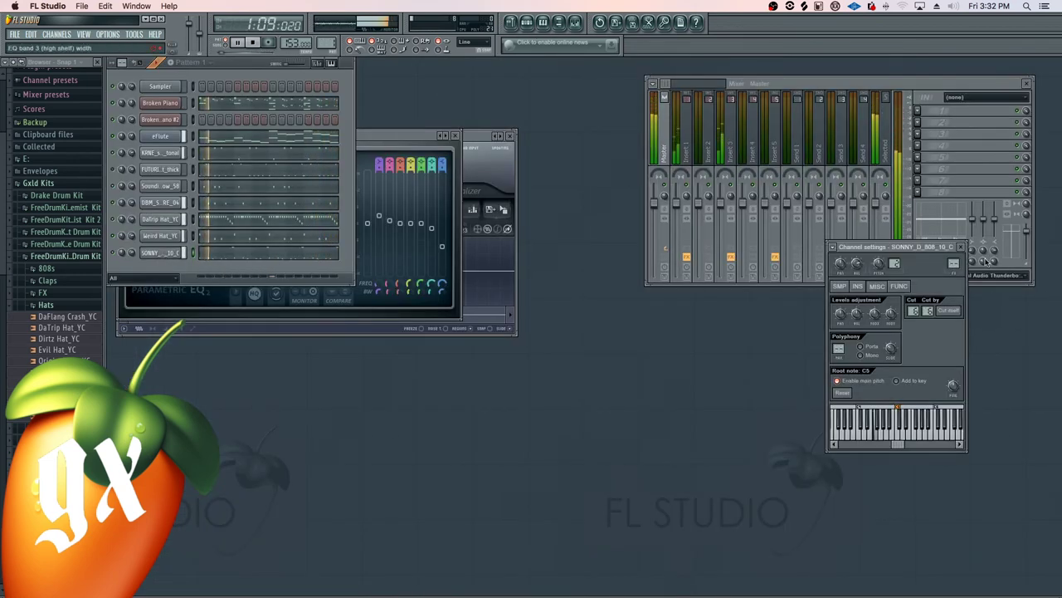
{"action": "left_click_drag", "start_coordinate": [958, 262], "coordinate": [959, 205]}
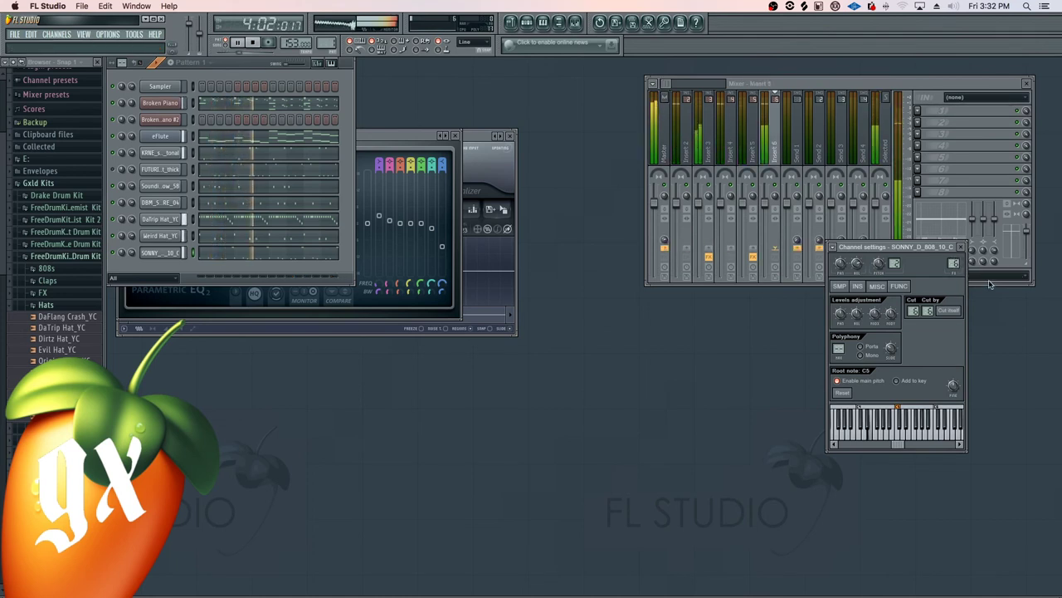
{"action": "left_click", "coordinate": [921, 111]}
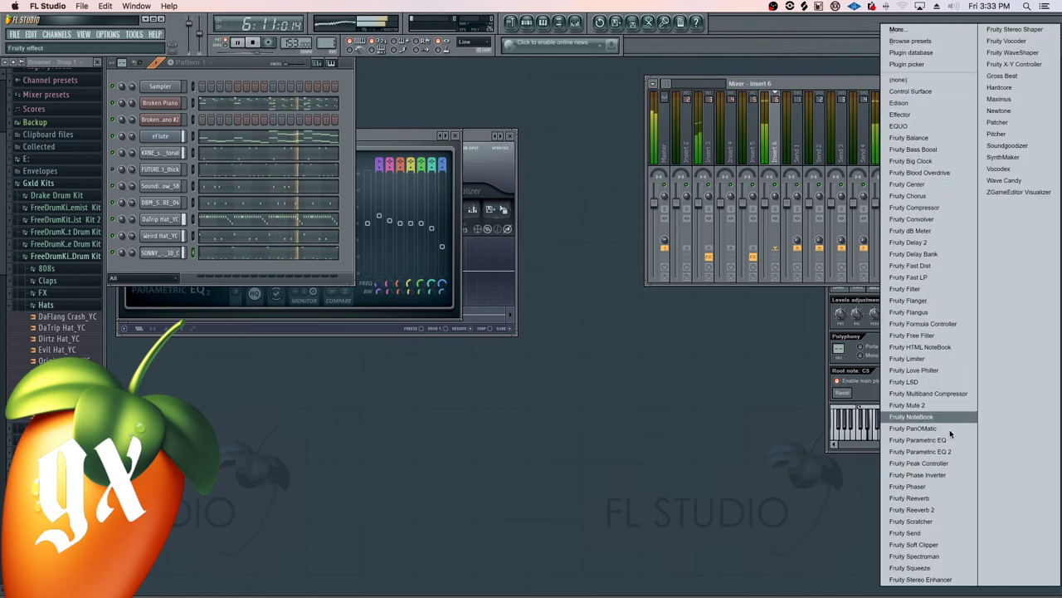
{"action": "left_click", "coordinate": [947, 453]}
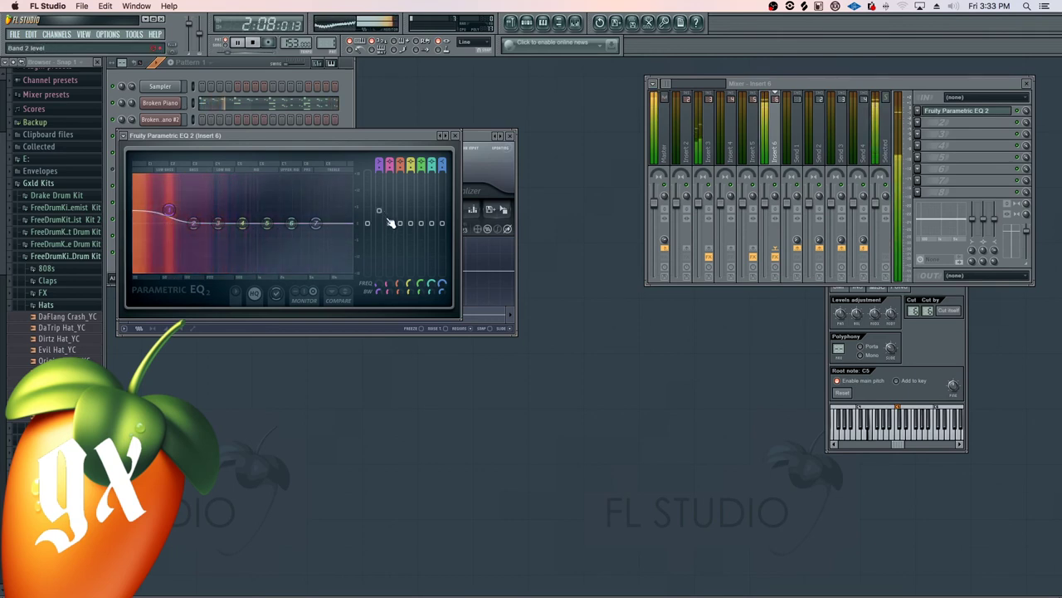
Raise the 808 EQ's main level to about 3.4 dB and band 1 to about 5.6 dB at 63 Hz, and move its window off the channel rack
{"action": "left_click_drag", "start_coordinate": [367, 219], "coordinate": [369, 220]}
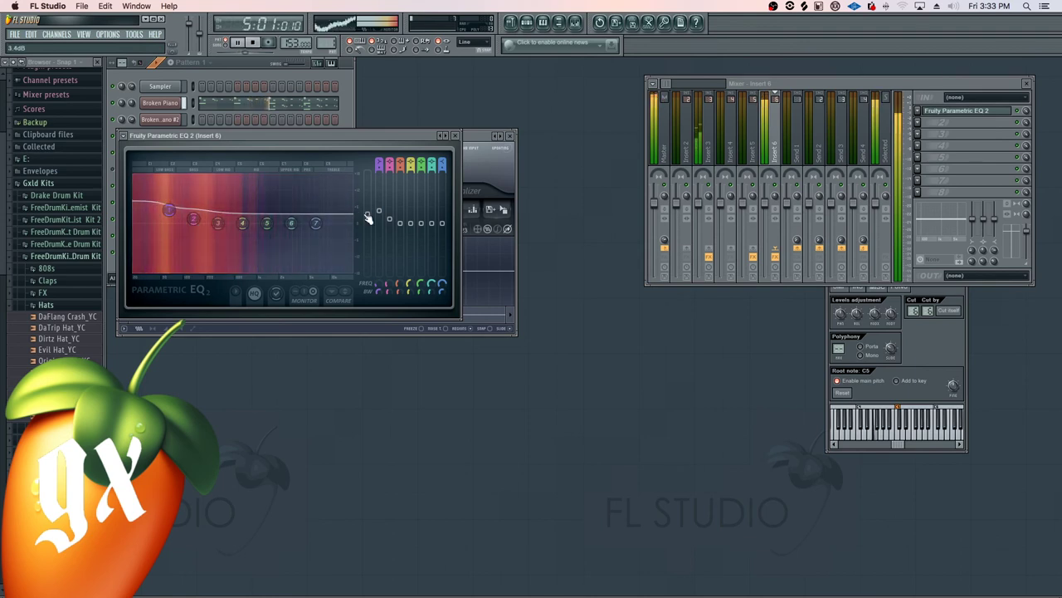
{"action": "left_click_drag", "start_coordinate": [379, 209], "coordinate": [377, 208]}
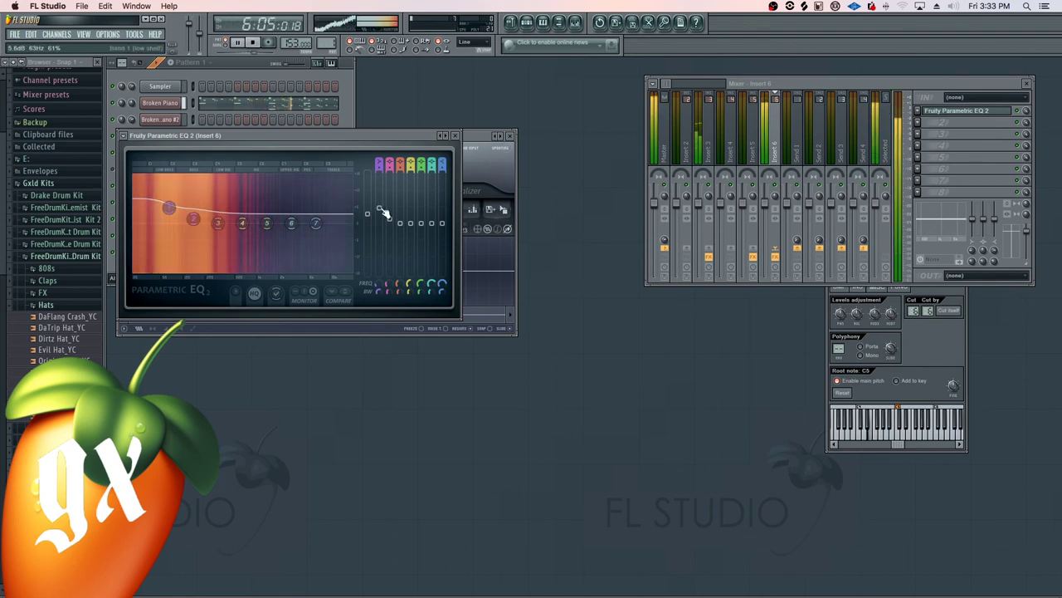
{"action": "left_click_drag", "start_coordinate": [294, 136], "coordinate": [489, 262]}
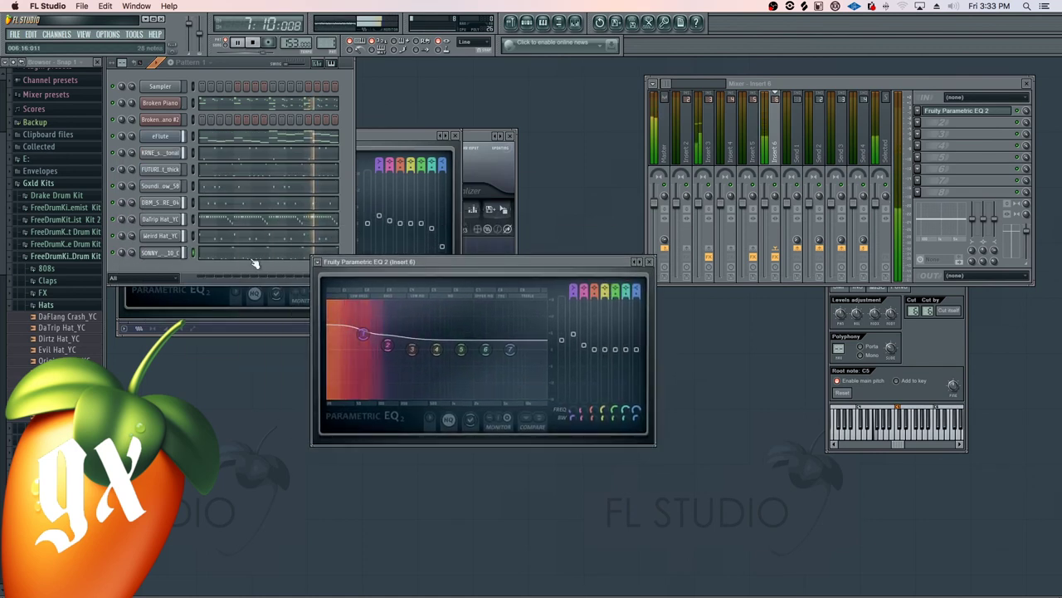
Switch to OBS to bring up its recording controls
{"action": "left_click", "coordinate": [166, 266]}
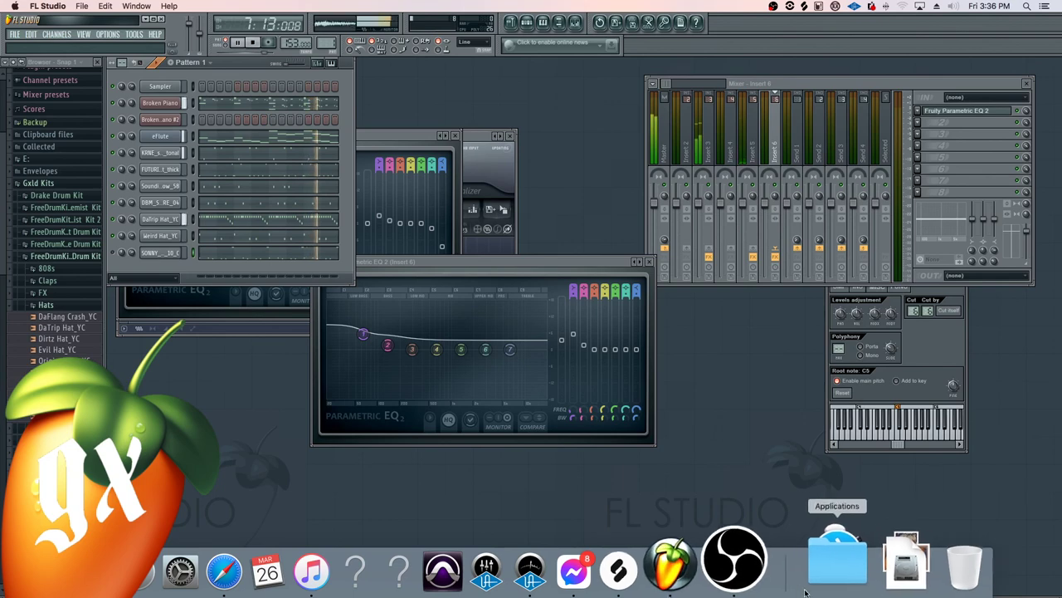
{"action": "left_click", "coordinate": [772, 580]}
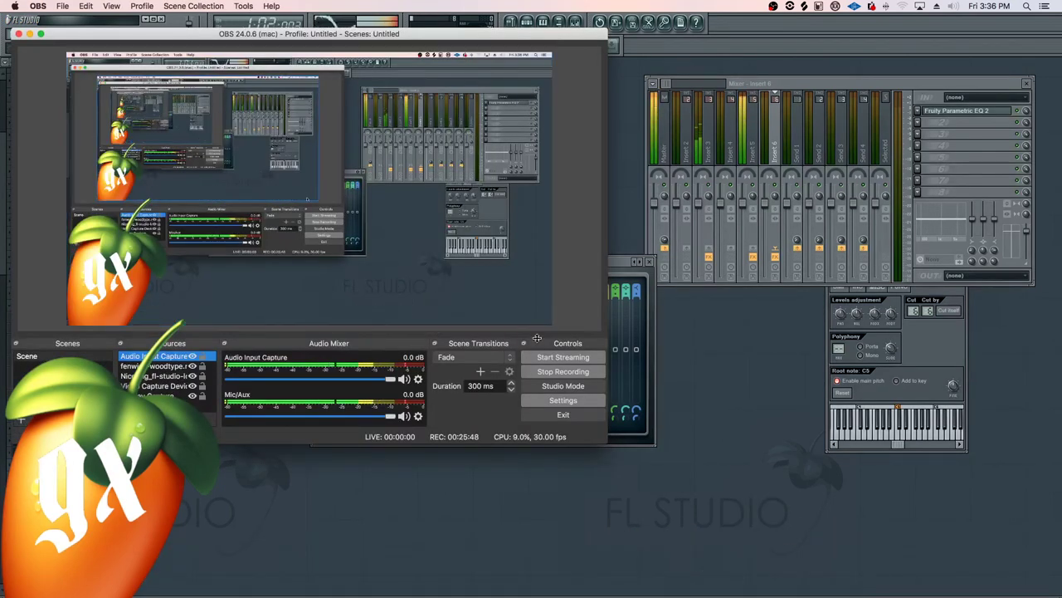